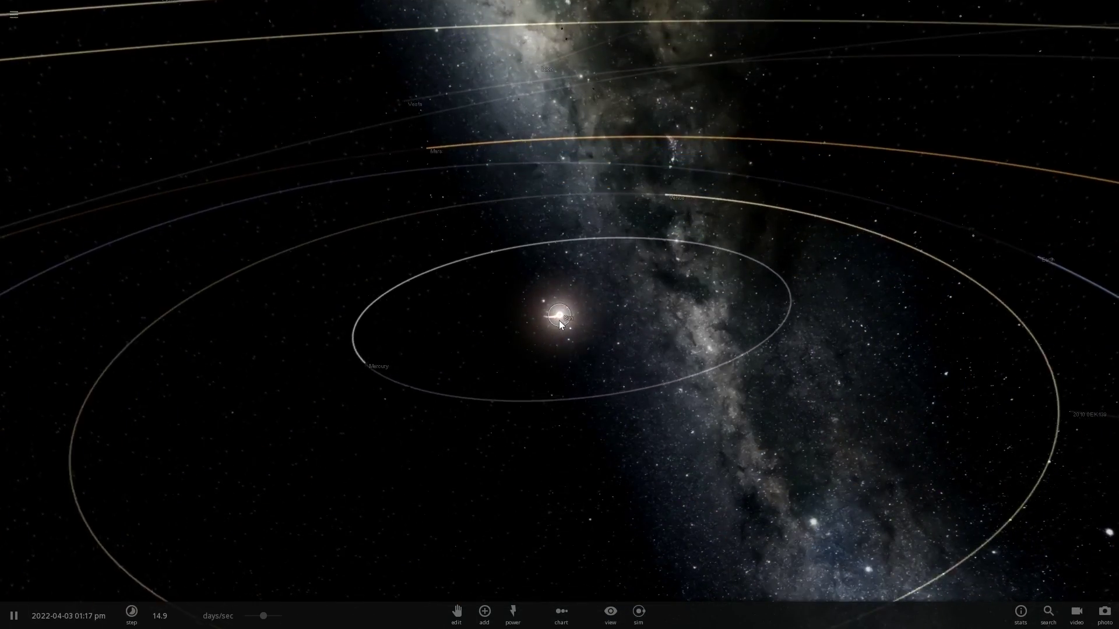
Select the Sun and inspect it up close and from farther out.
drag(558, 321, 509, 326)
scroll(541, 344, up, 2)
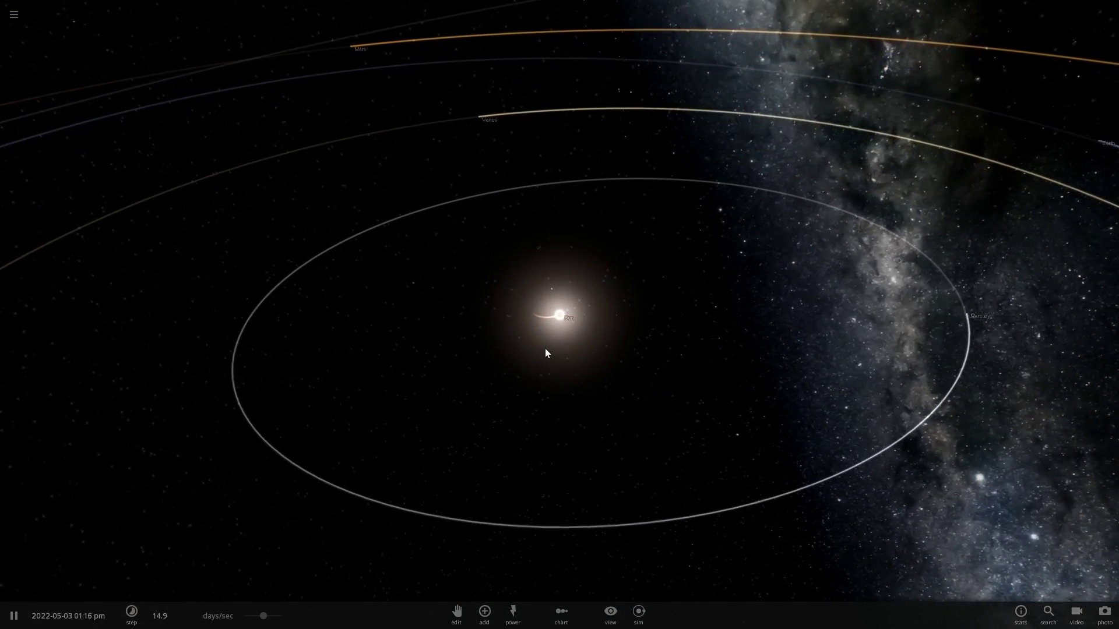
scroll(580, 334, up, 8)
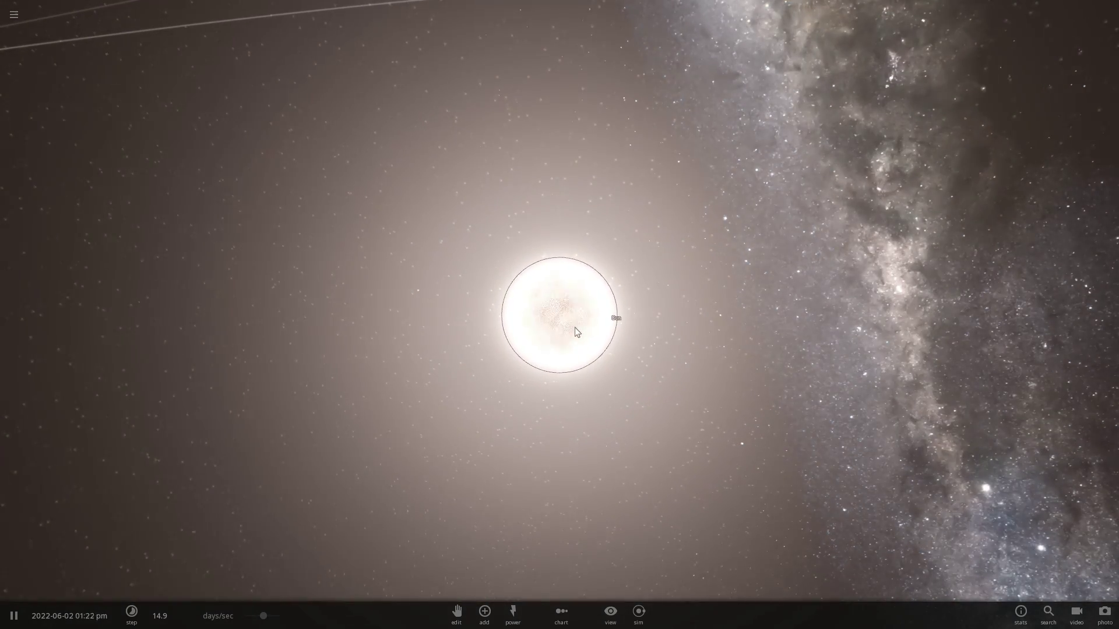
click(574, 330)
drag(574, 330, 614, 334)
scroll(583, 296, down, 5)
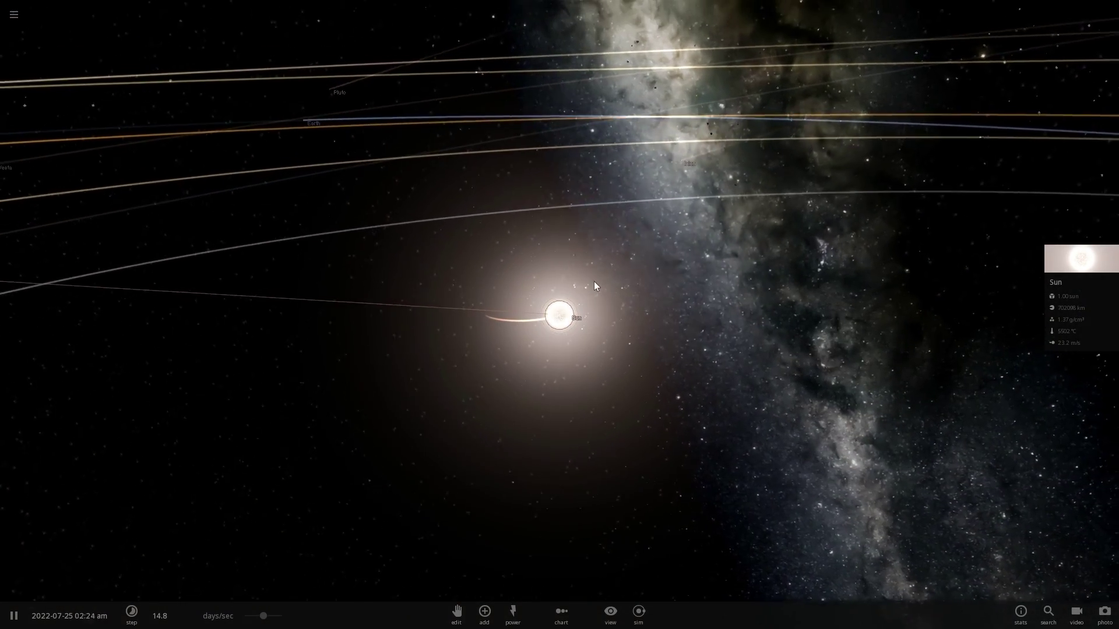
scroll(593, 285, down, 5)
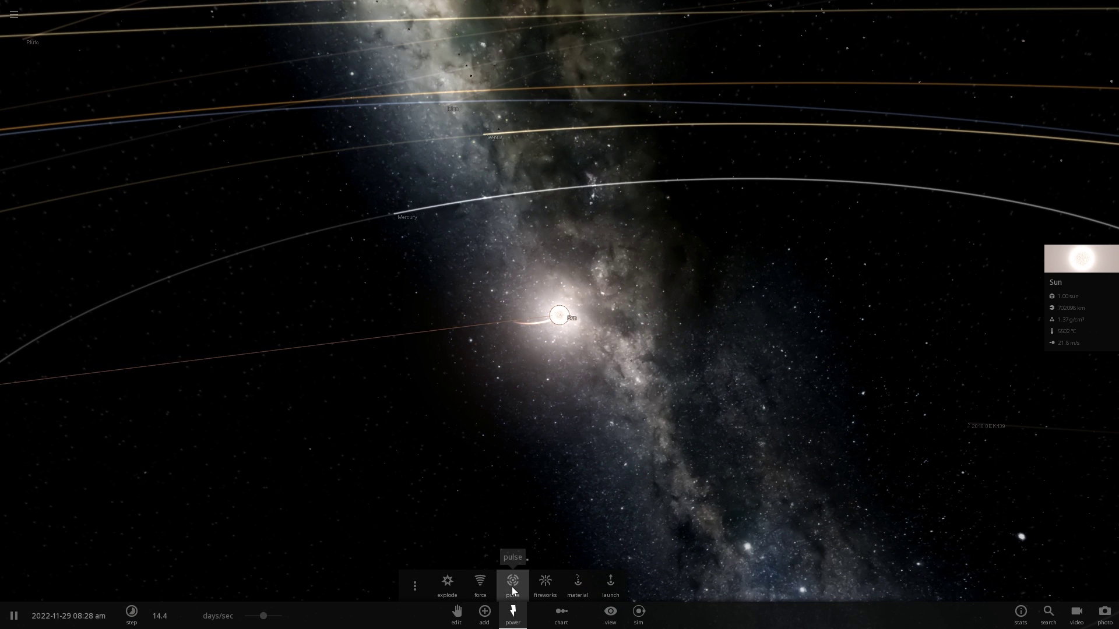
Fire a Ring pulse of 1000 particles from the Sun with the Pulse power, keeping the velocity in lightspeed.
click(511, 586)
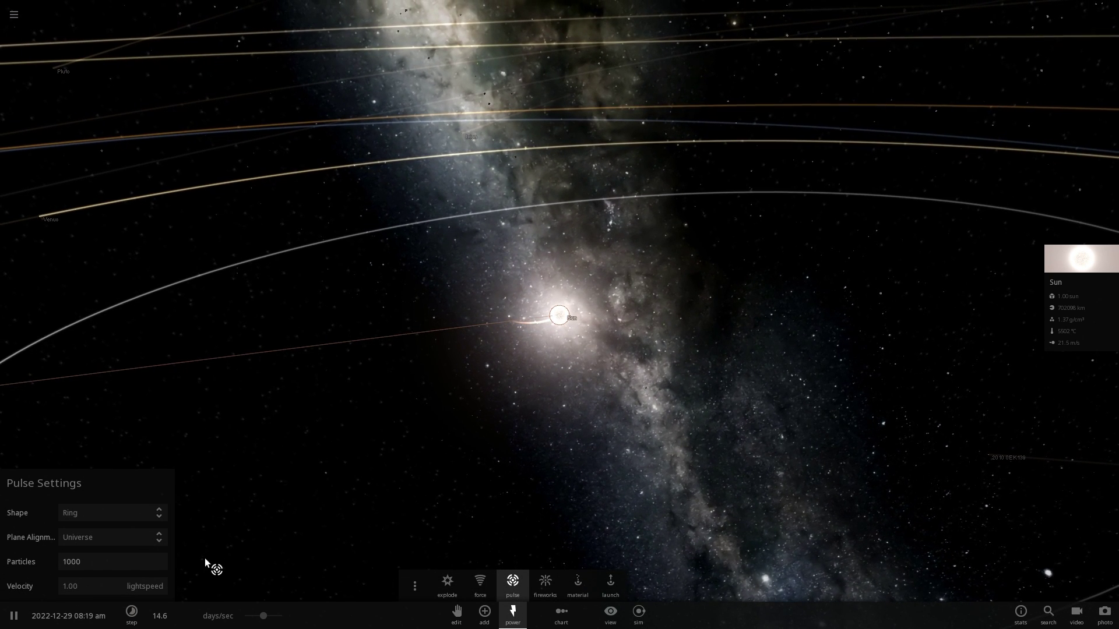
click(146, 592)
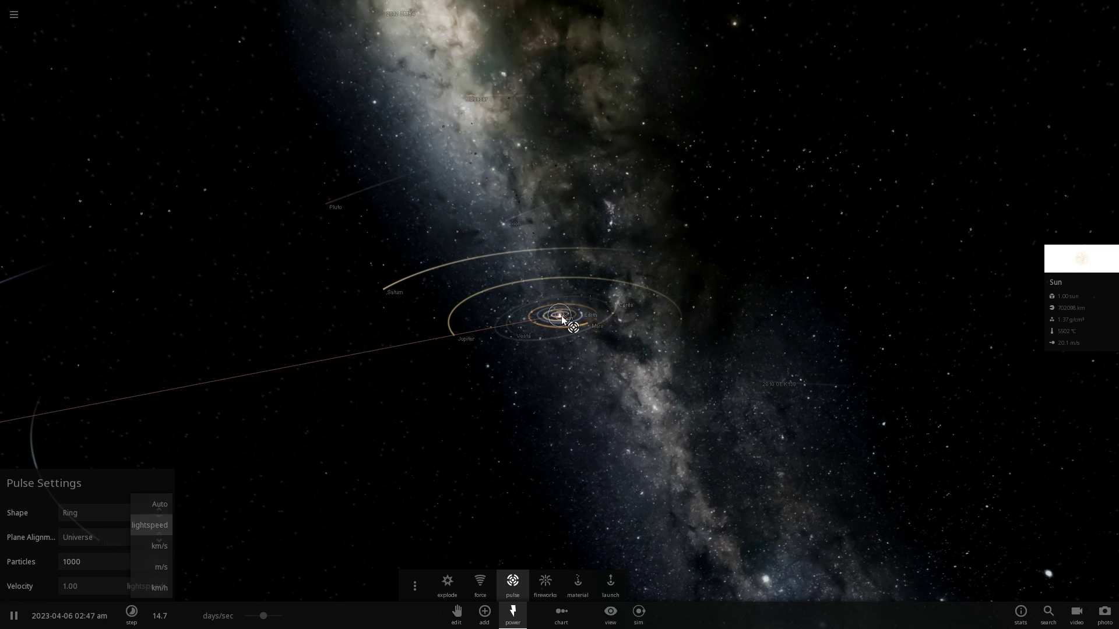
scroll(560, 330, down, 5)
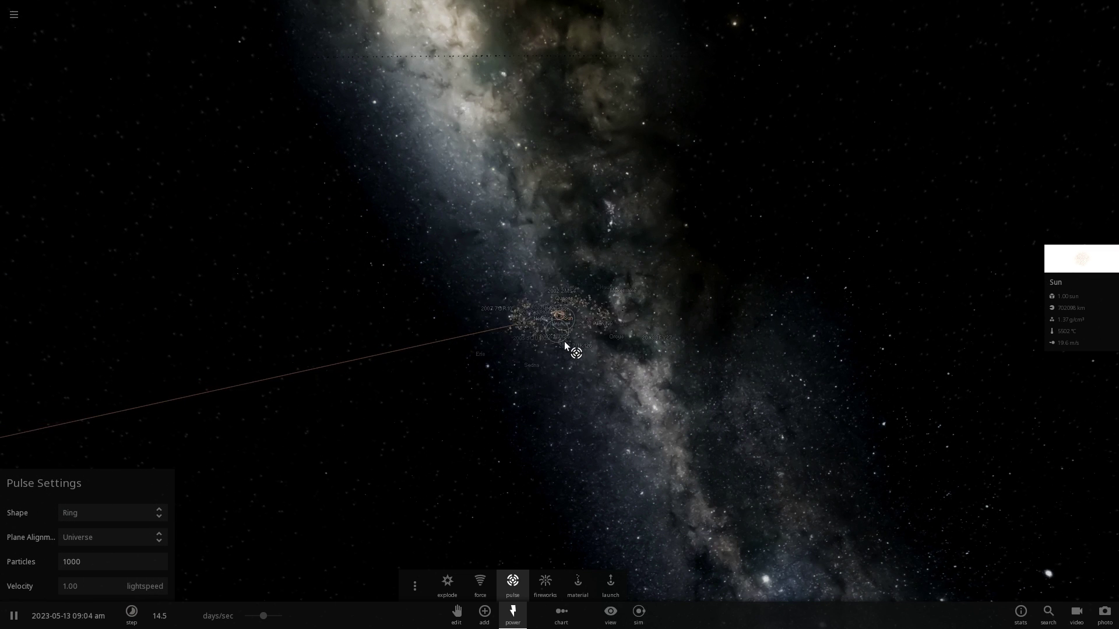
scroll(563, 342, down, 3)
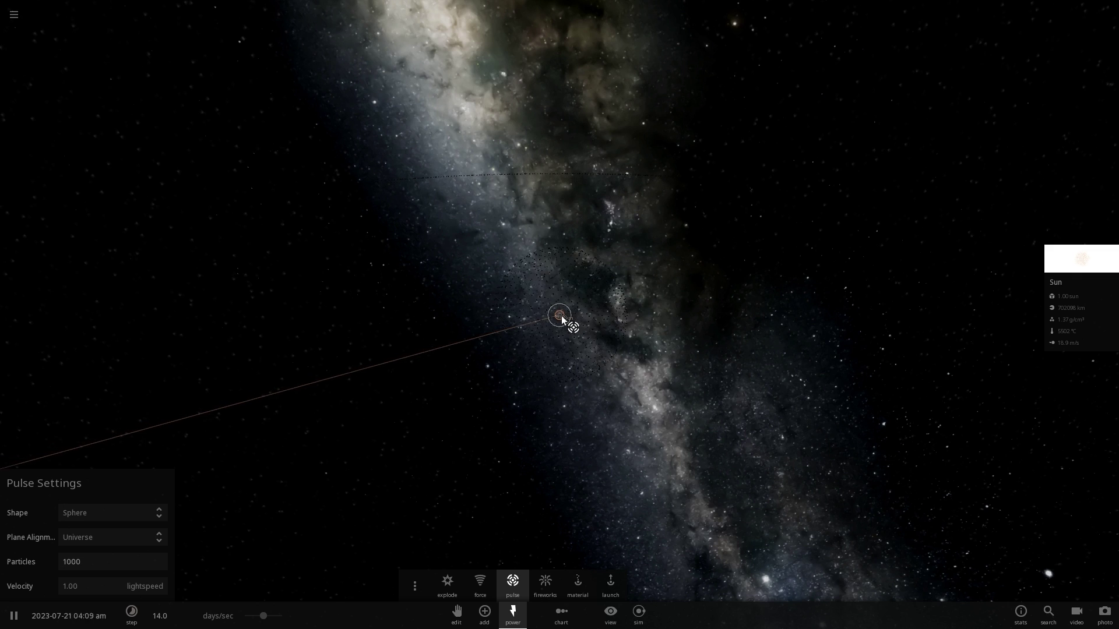
Emit Sphere-shaped pulses of 1000 particles at a velocity of 1.00 lightspeed from the Sun.
drag(559, 339, 554, 308)
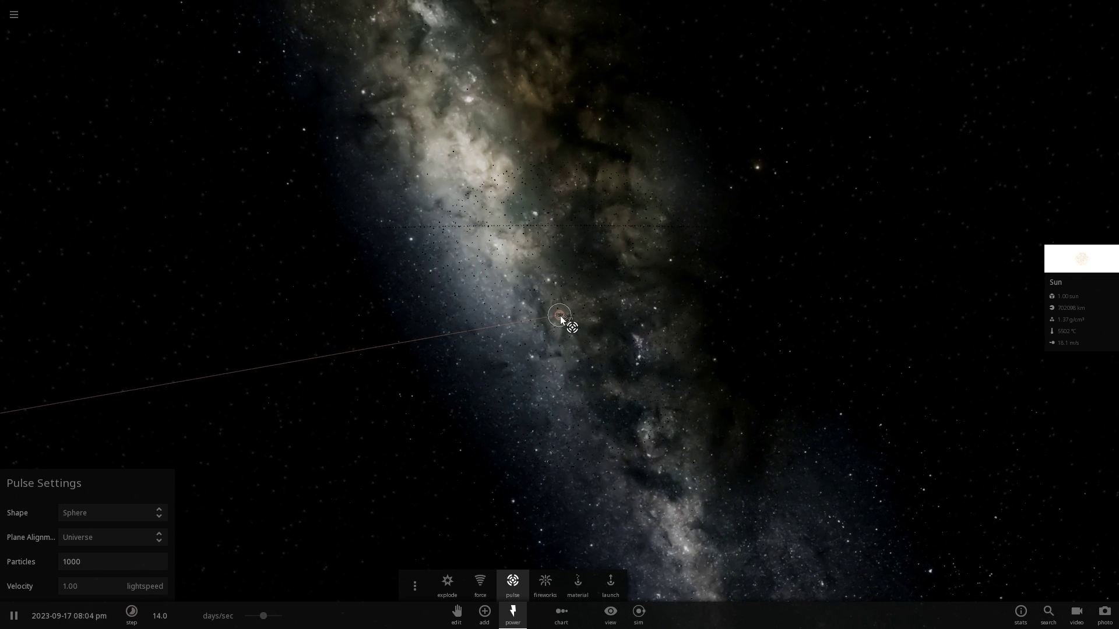
right_drag(560, 316, 559, 317)
click(561, 317)
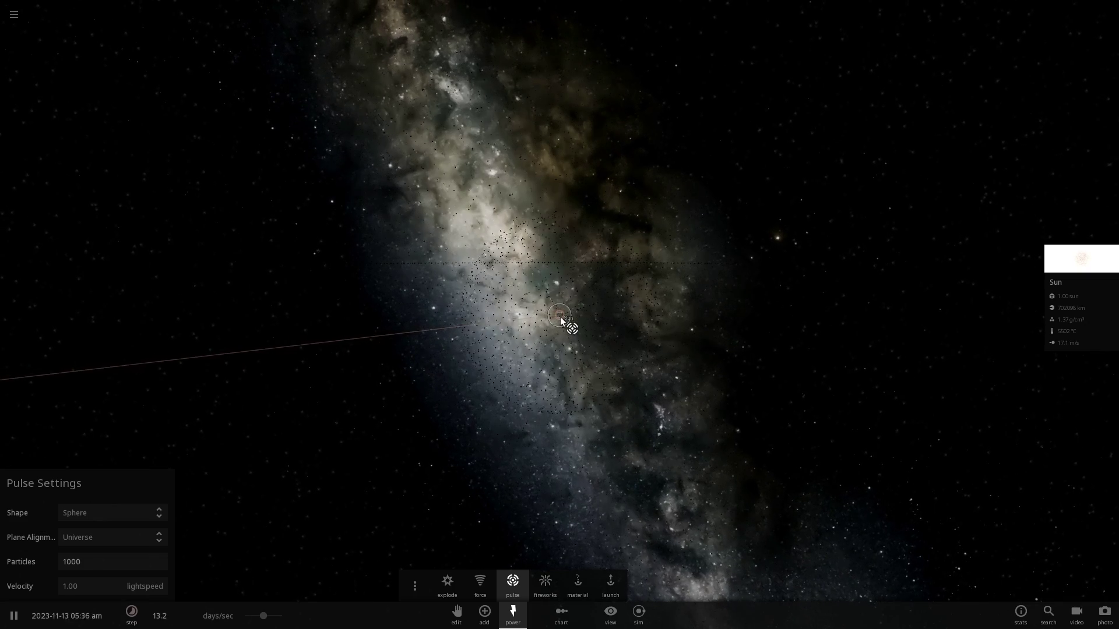
click(562, 318)
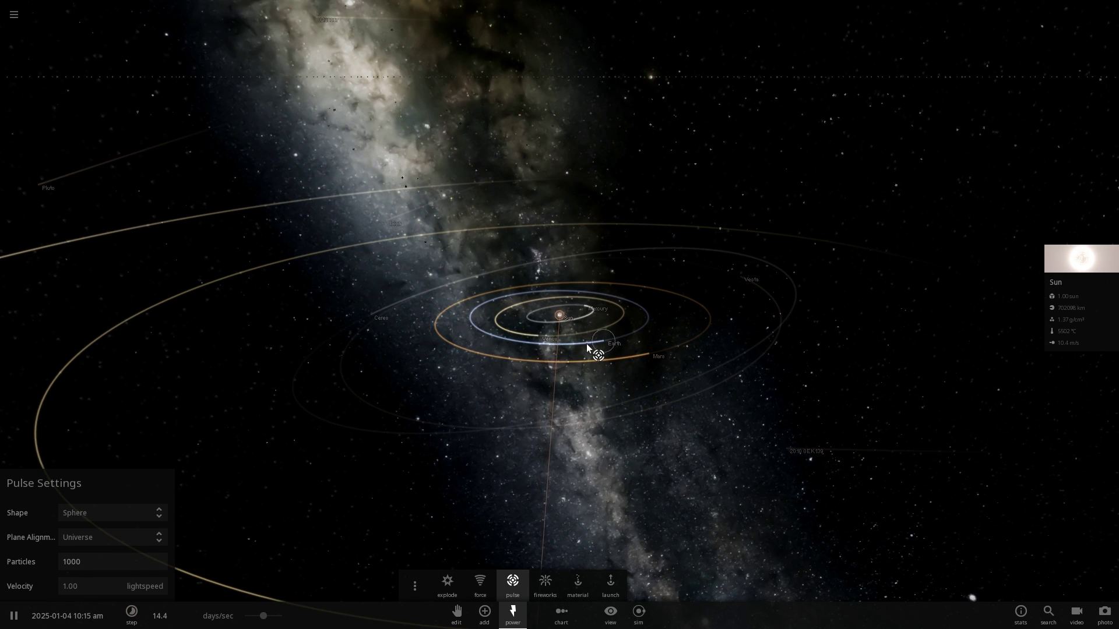
Examine the orbits around the Sun, from the inner planets out to the distant outer bodies and back.
right_drag(579, 346, 537, 352)
scroll(557, 354, up, 2)
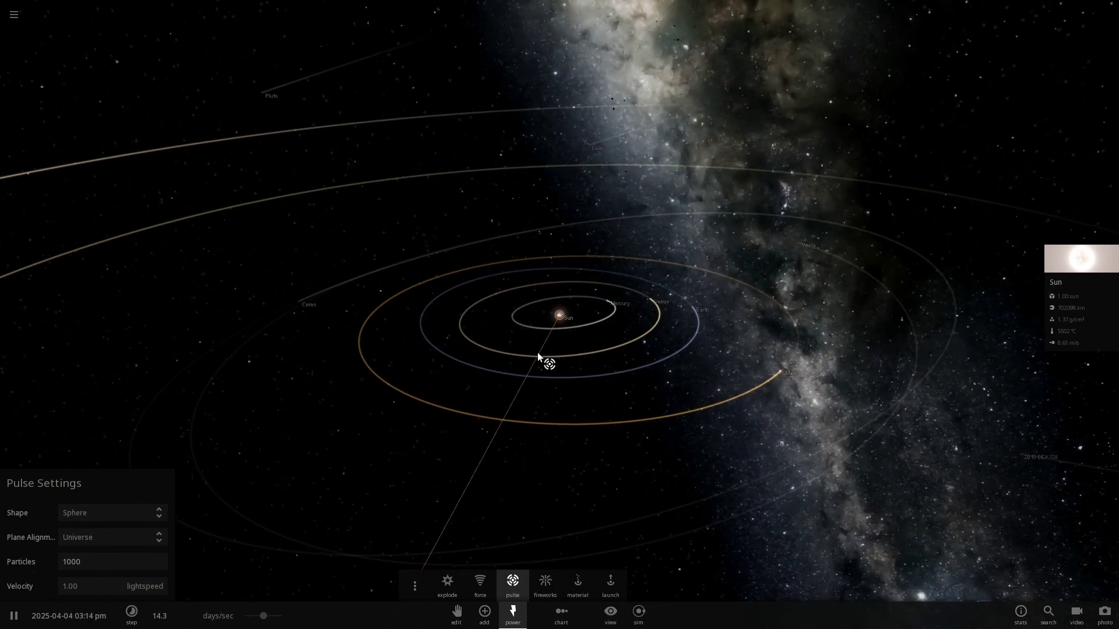
right_drag(469, 344, 447, 335)
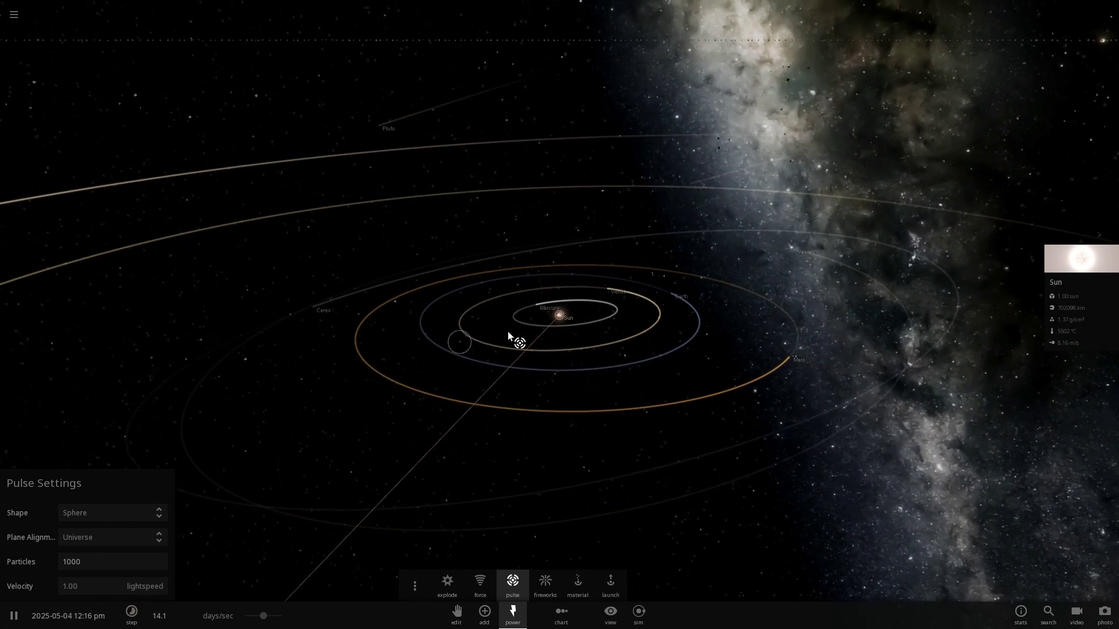
right_drag(564, 326, 586, 317)
scroll(576, 320, up, 3)
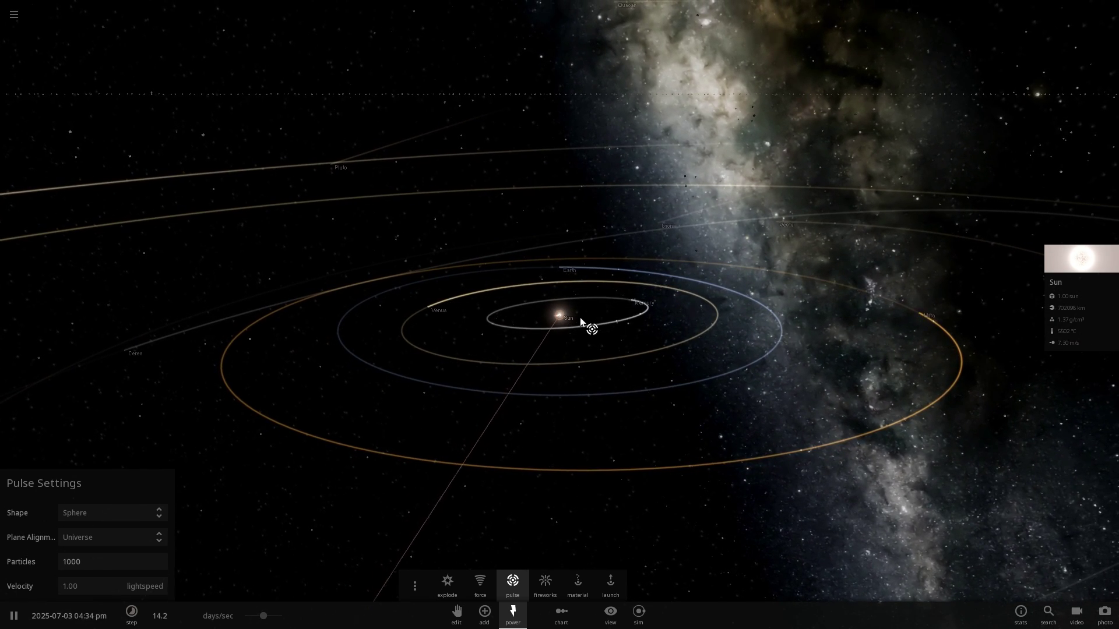
scroll(581, 318, up, 3)
scroll(579, 318, up, 3)
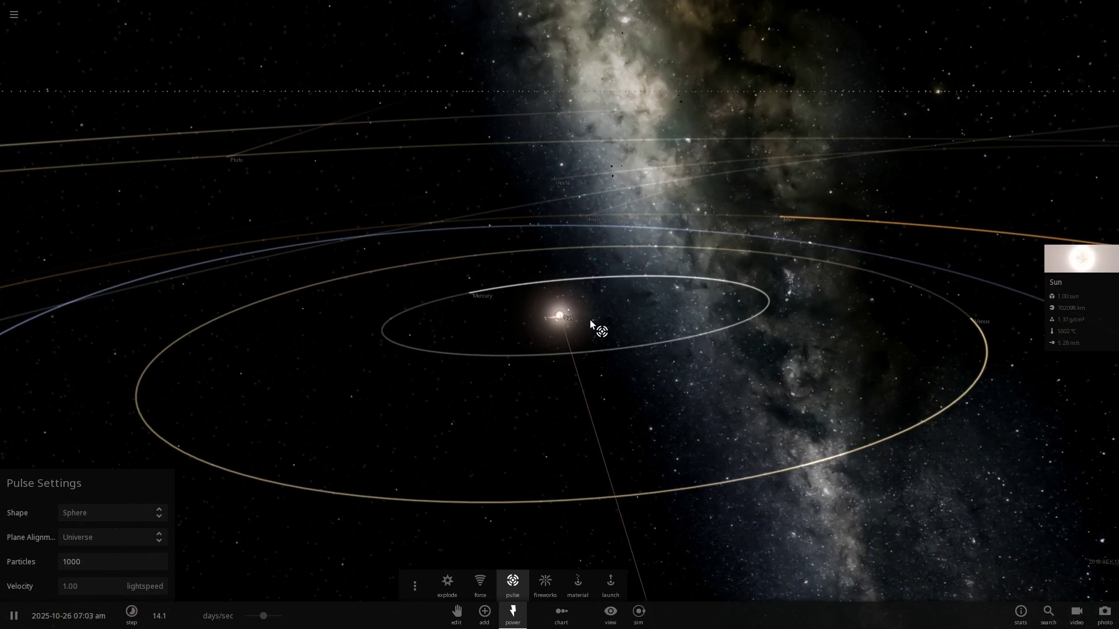
right_drag(595, 319, 674, 340)
scroll(626, 314, down, 3)
scroll(674, 341, down, 3)
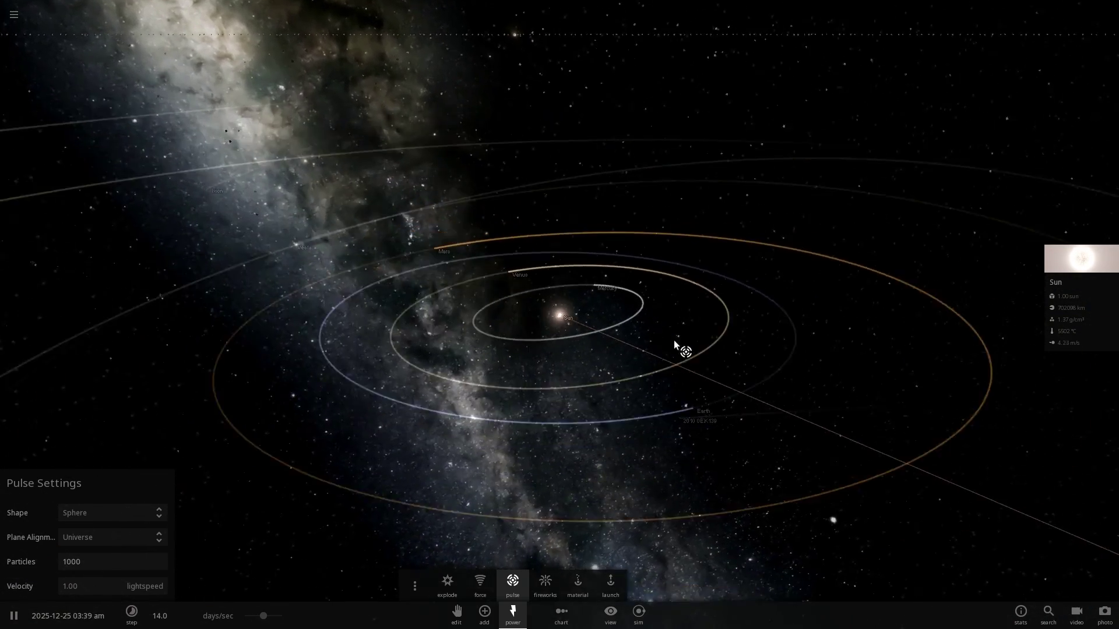
right_drag(499, 352, 557, 370)
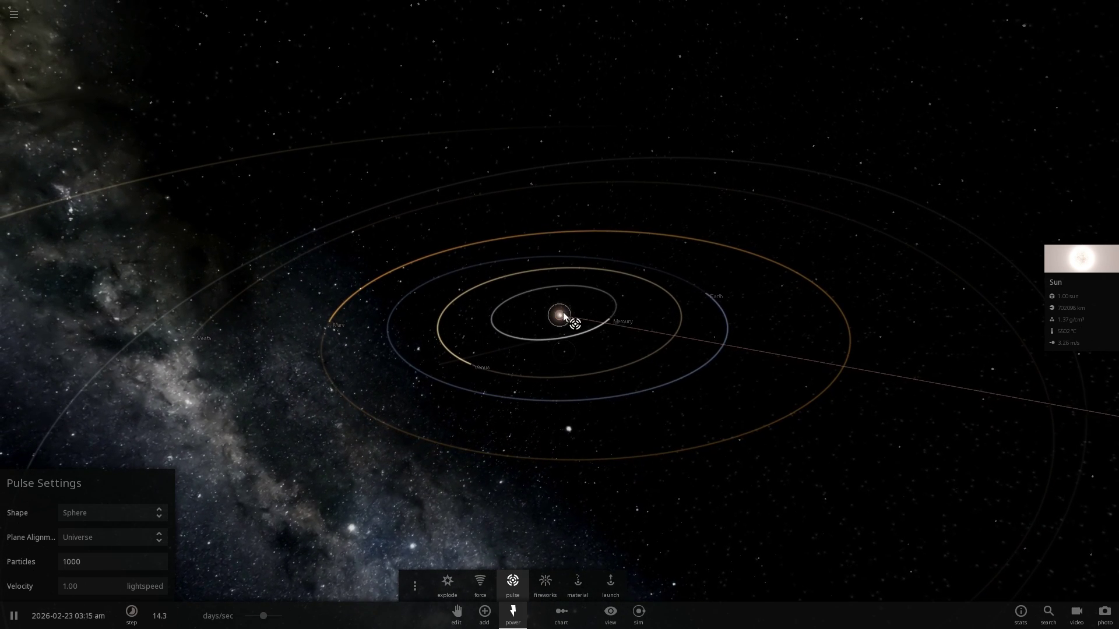
scroll(572, 327, down, 3)
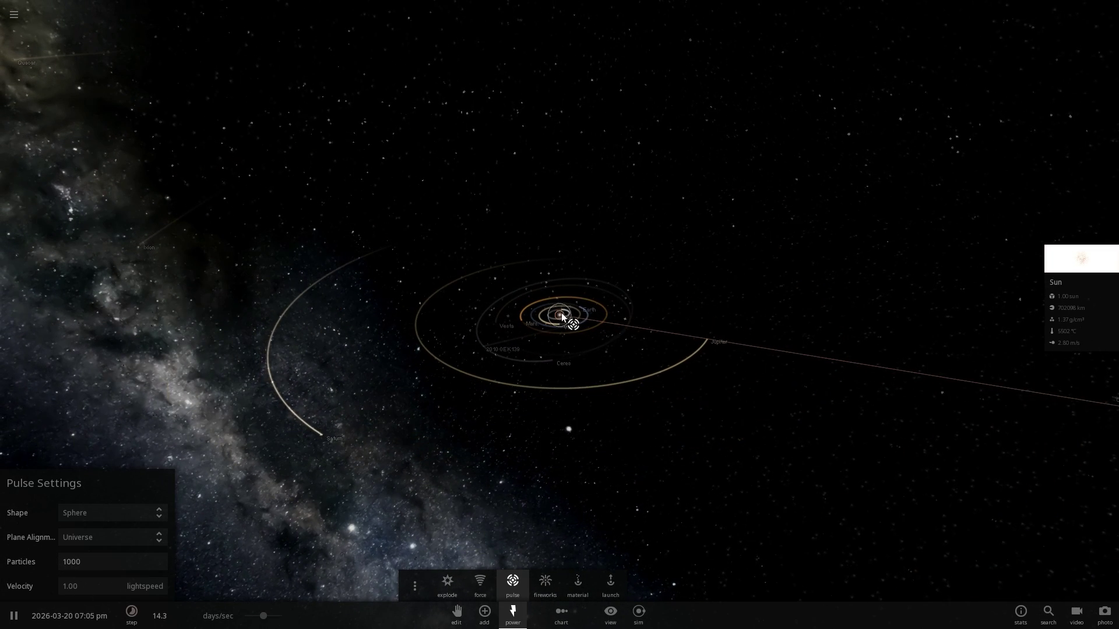
scroll(563, 319, down, 3)
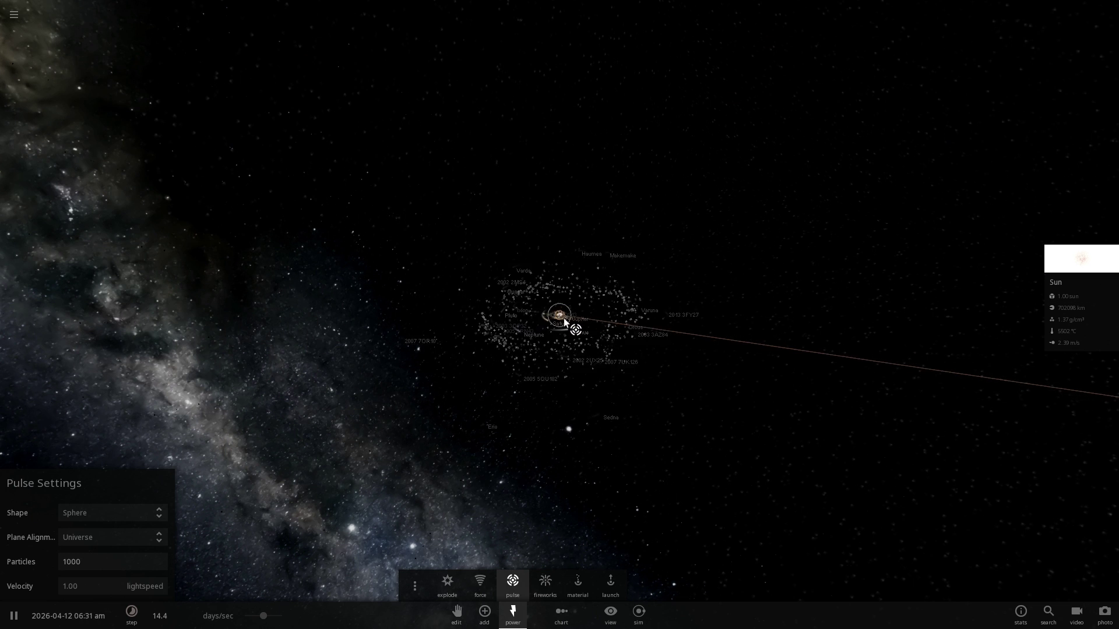
scroll(563, 319, down, 2)
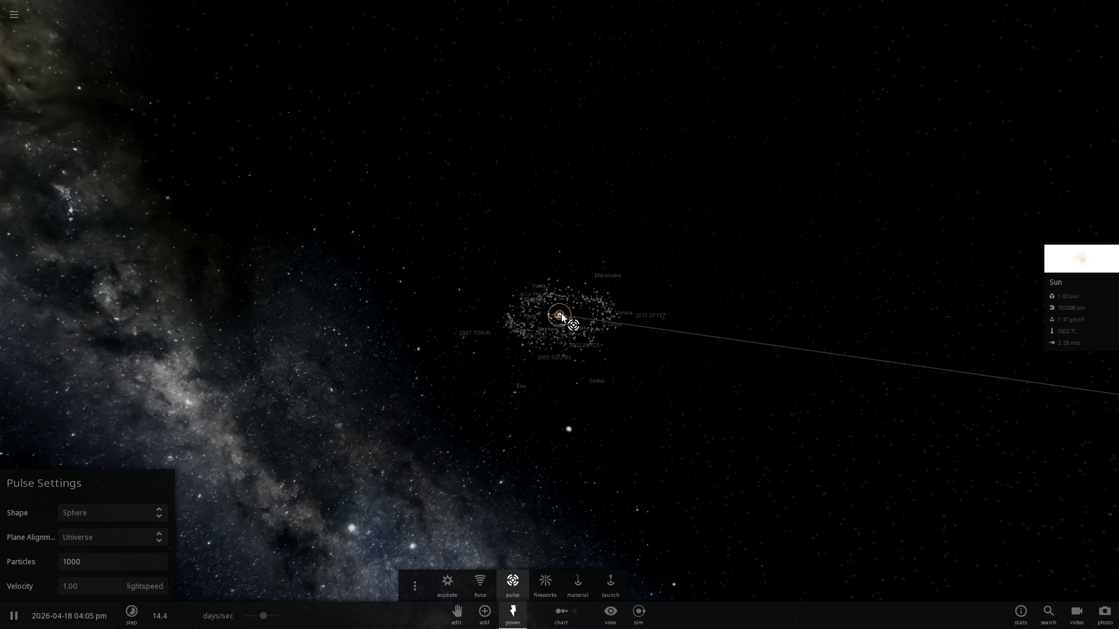
right_drag(561, 334, 530, 326)
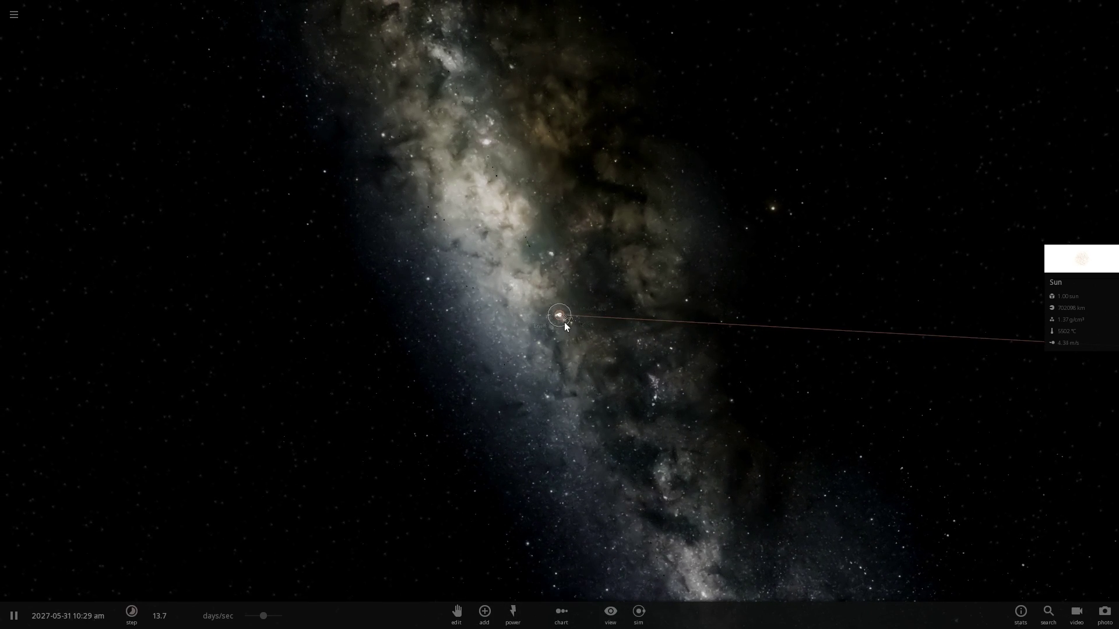
scroll(562, 319, up, 10)
scroll(562, 321, down, 1)
right_drag(561, 321, 583, 355)
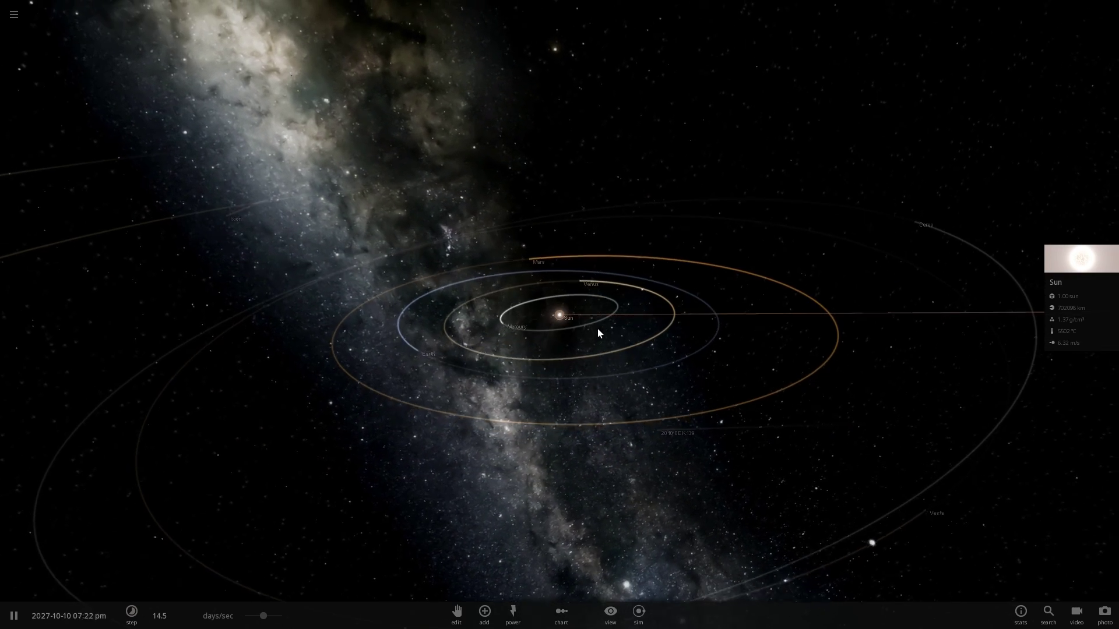
scroll(598, 331, up, 3)
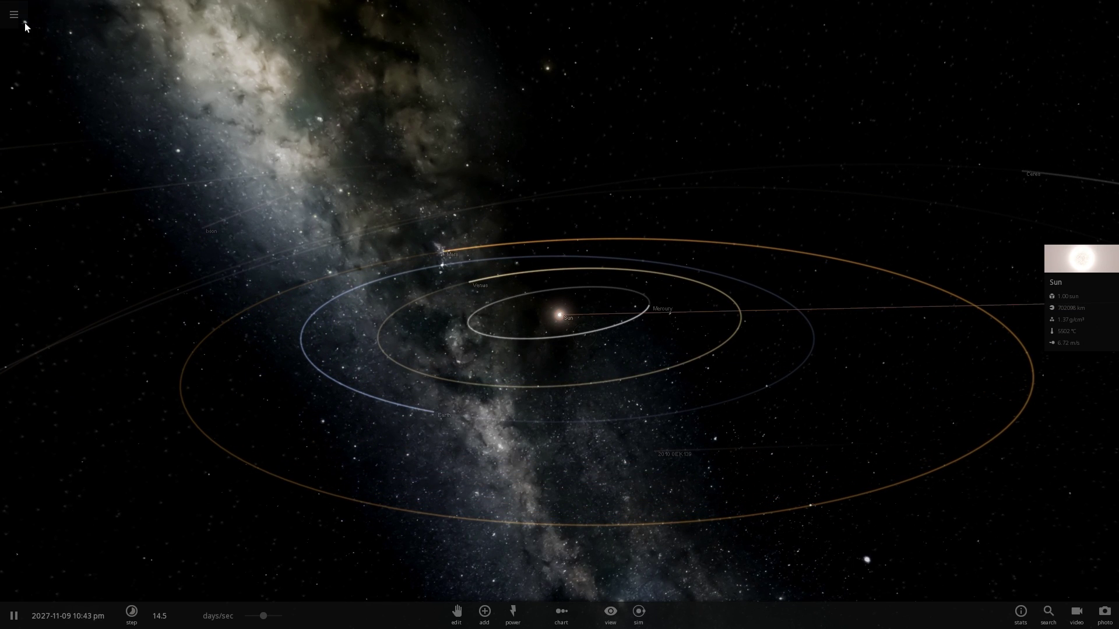
Start a new empty simulation.
click(24, 23)
click(15, 18)
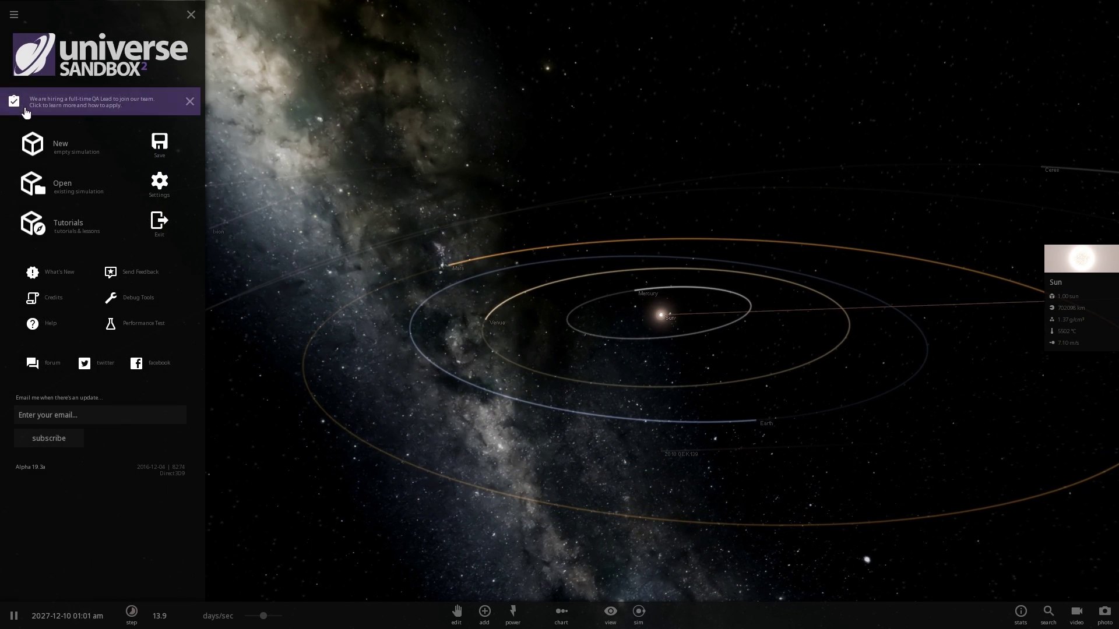
click(41, 140)
Add the Sun from the star objects to the empty simulation.
click(483, 610)
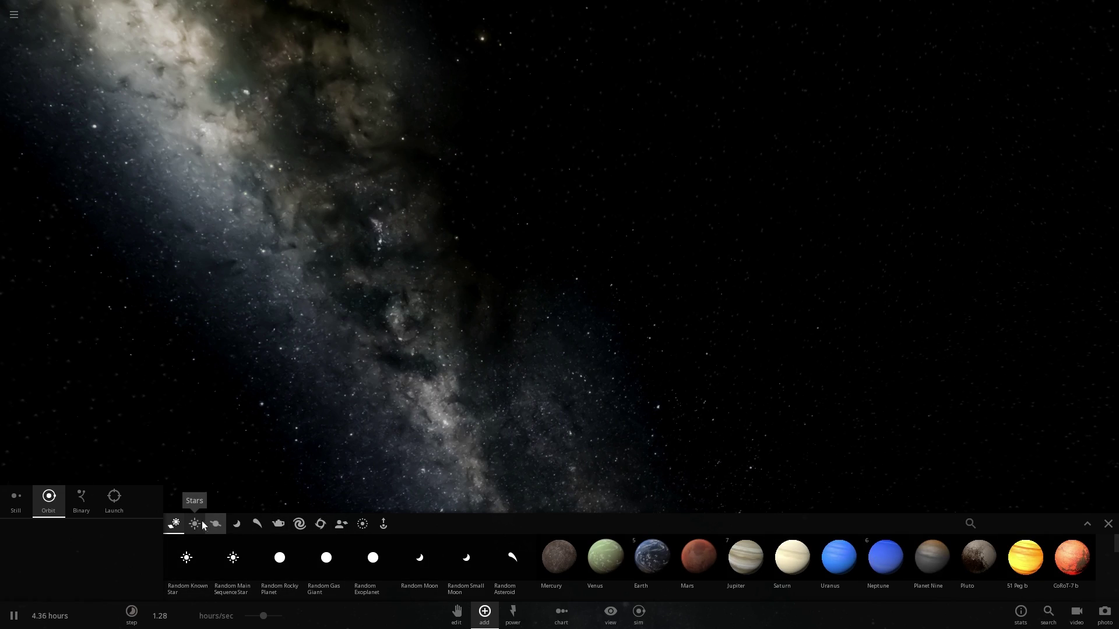
click(202, 525)
click(277, 559)
click(500, 352)
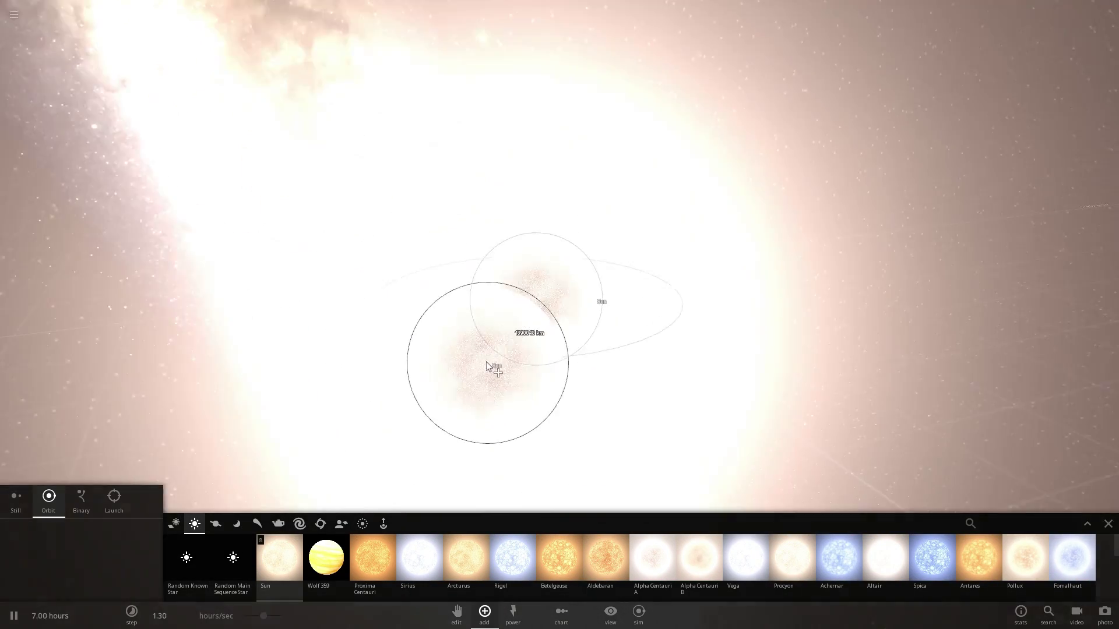
scroll(486, 362, down, 5)
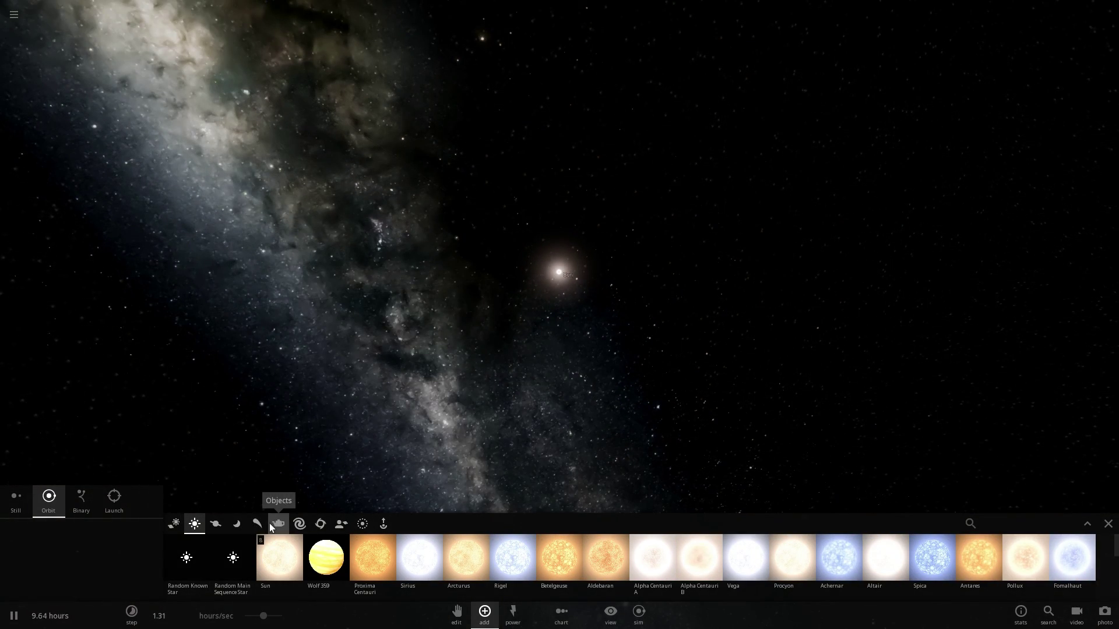
Add a random asteroid orbiting the Sun, select it and view its lit side up close.
click(260, 524)
scroll(557, 280, up, 4)
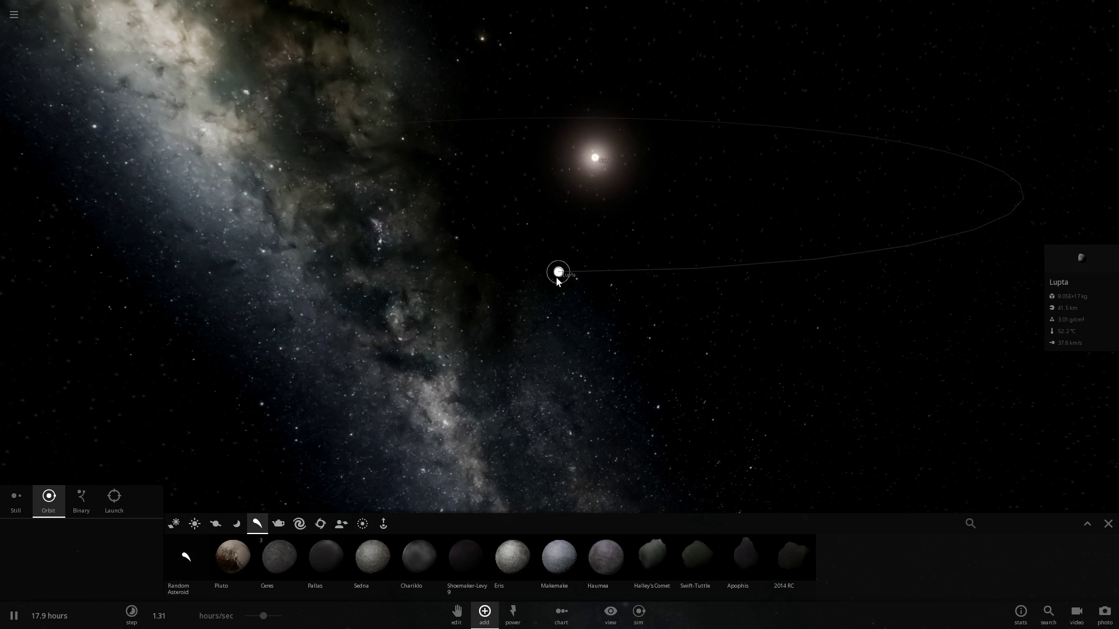
click(557, 278)
scroll(556, 277, up, 5)
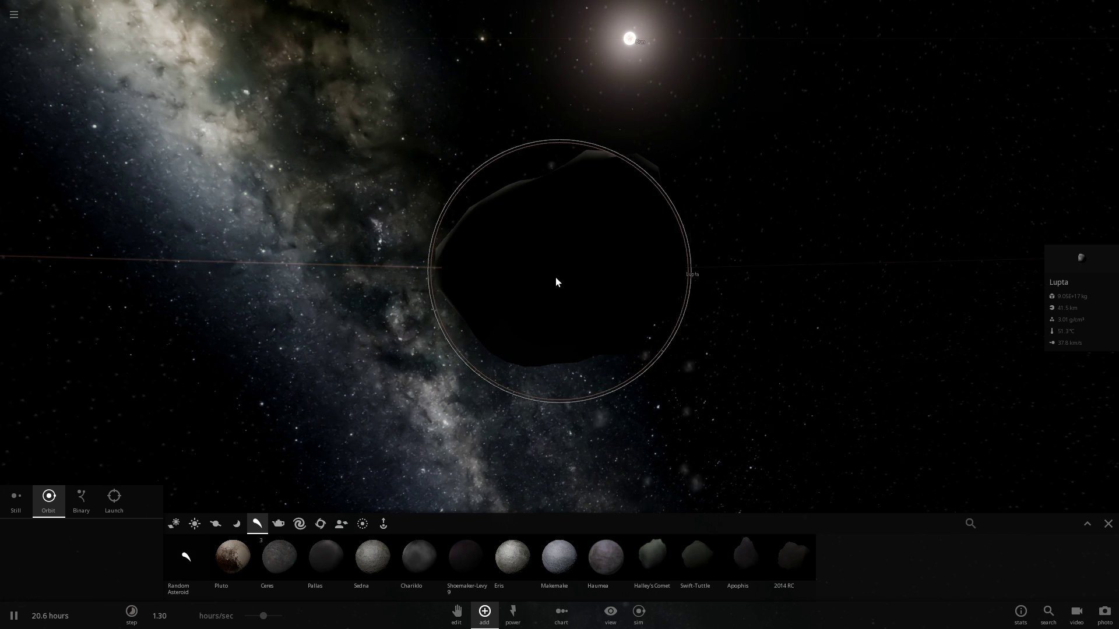
scroll(555, 278, down, 2)
right_drag(555, 281, 486, 247)
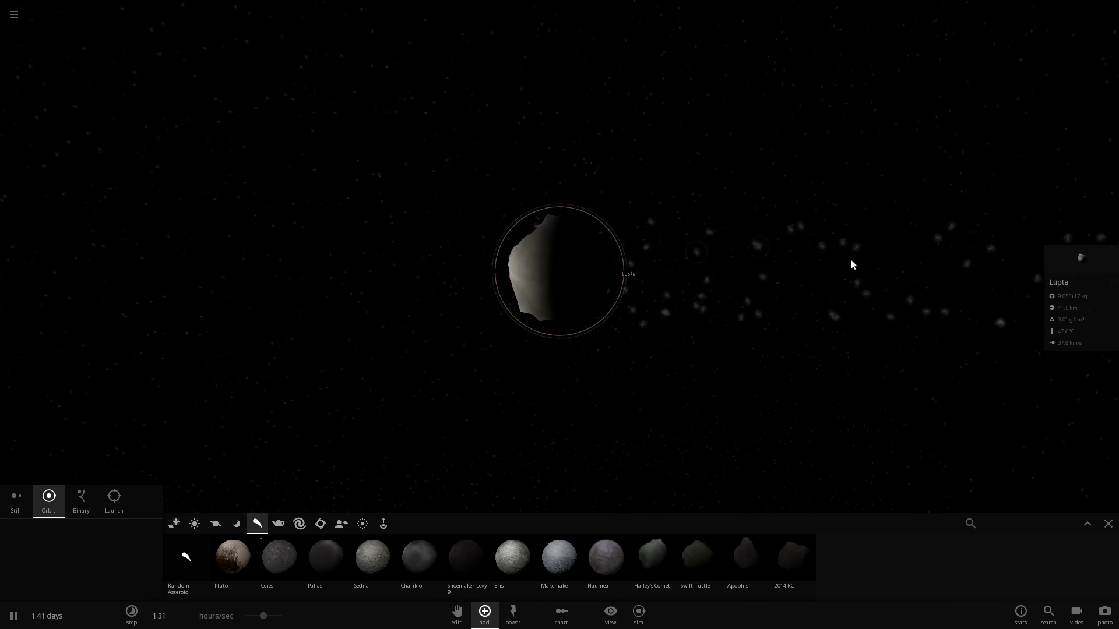
Set the asteroid's rotational period to 1 day in its motion properties and view its rotation.
click(1071, 272)
click(959, 171)
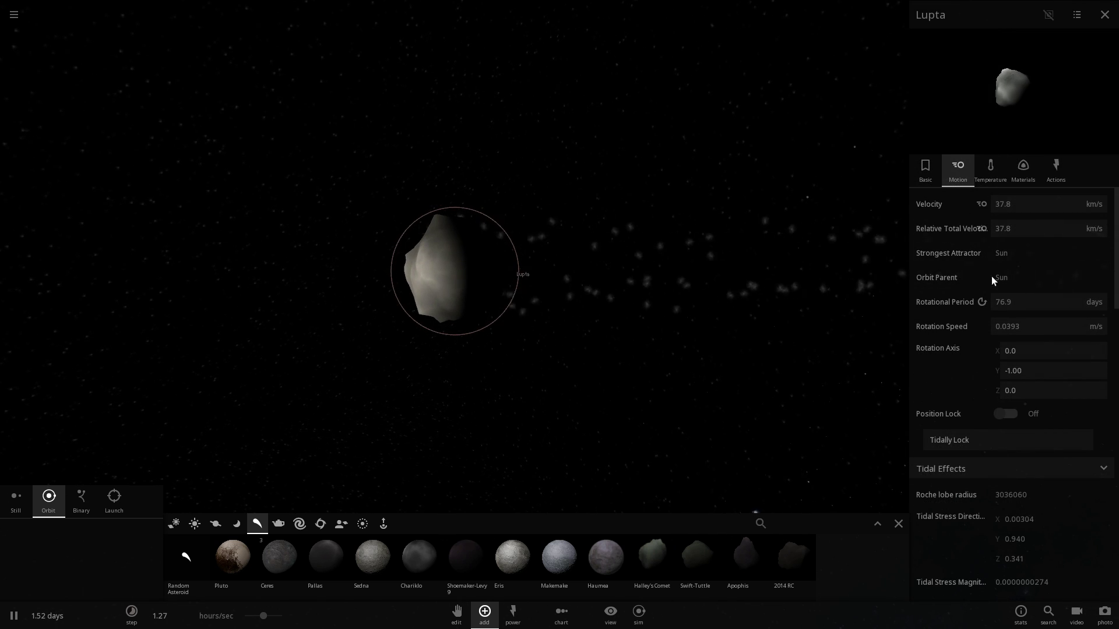
click(996, 294)
text(1)
key(Return)
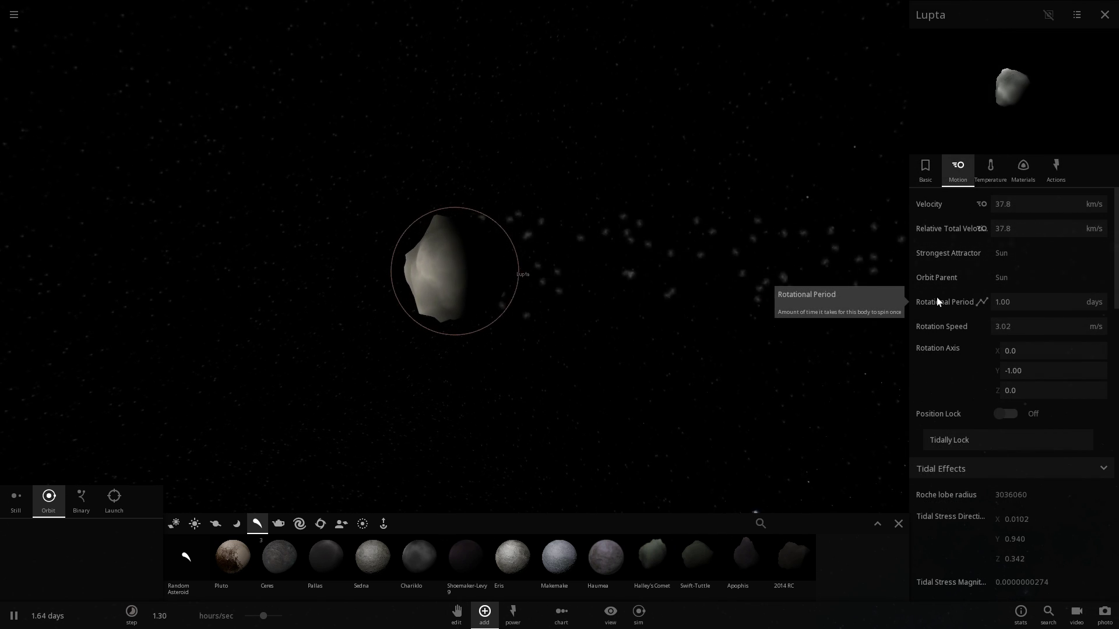
scroll(543, 316, up, 3)
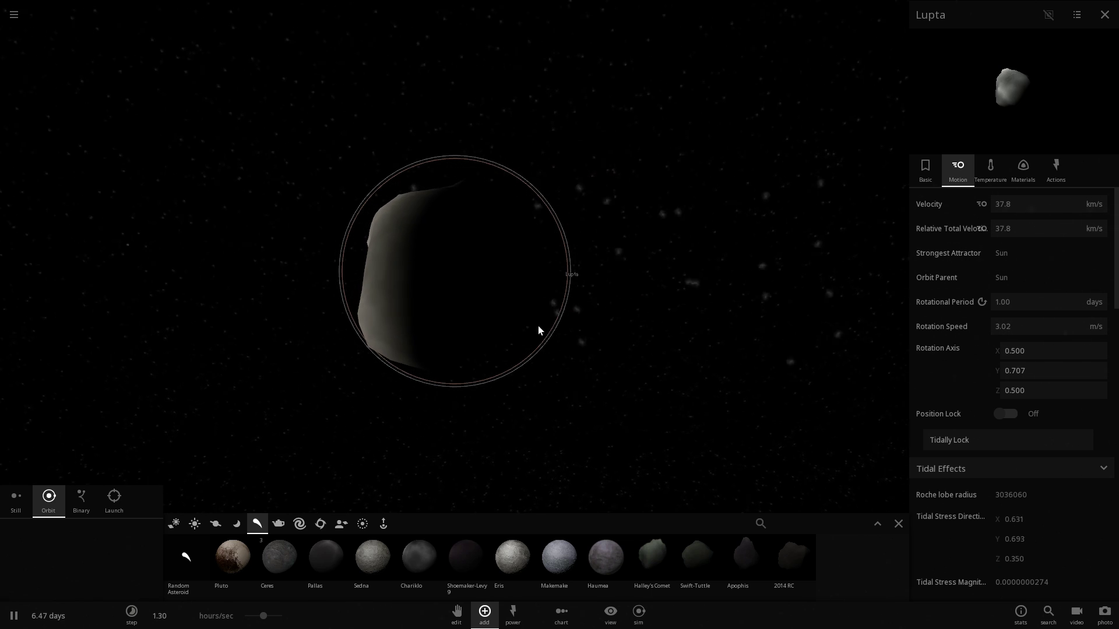
mouse_move(469, 321)
right_down()
mouse_move(396, 320)
mouse_move(450, 330)
mouse_move(469, 303)
mouse_move(411, 273)
mouse_move(447, 278)
mouse_move(459, 302)
mouse_move(582, 282)
mouse_move(477, 282)
mouse_move(511, 298)
mouse_move(577, 275)
mouse_move(373, 285)
mouse_move(529, 295)
right_up()
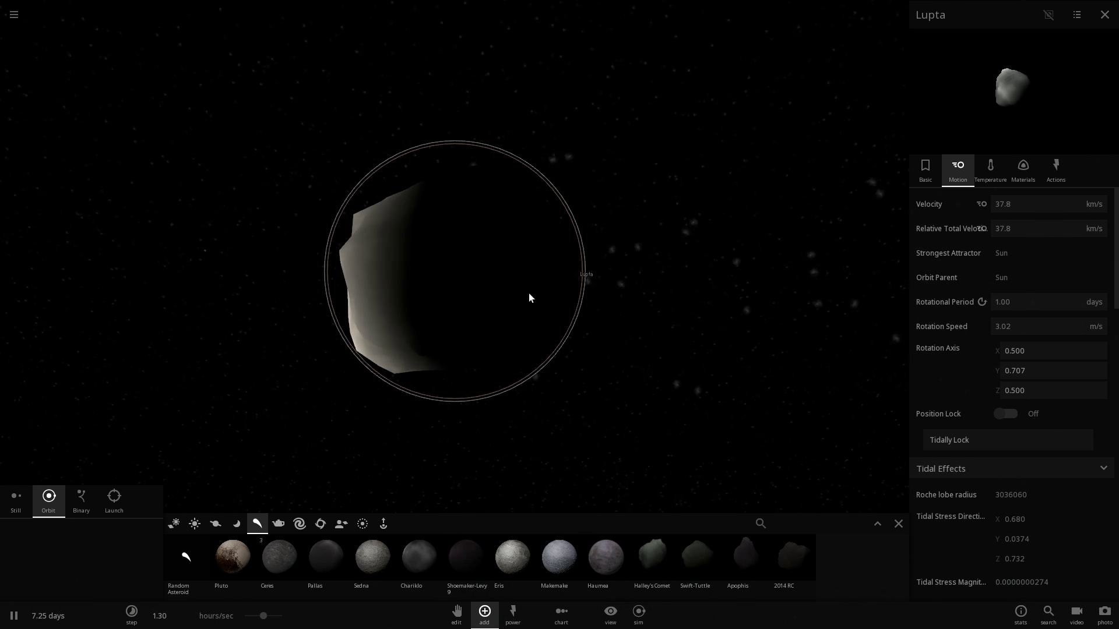
Choose the Pulse power with sphere shape, 1000 particles and 2000 km/s velocity, and fire pulses at the Sun.
click(512, 612)
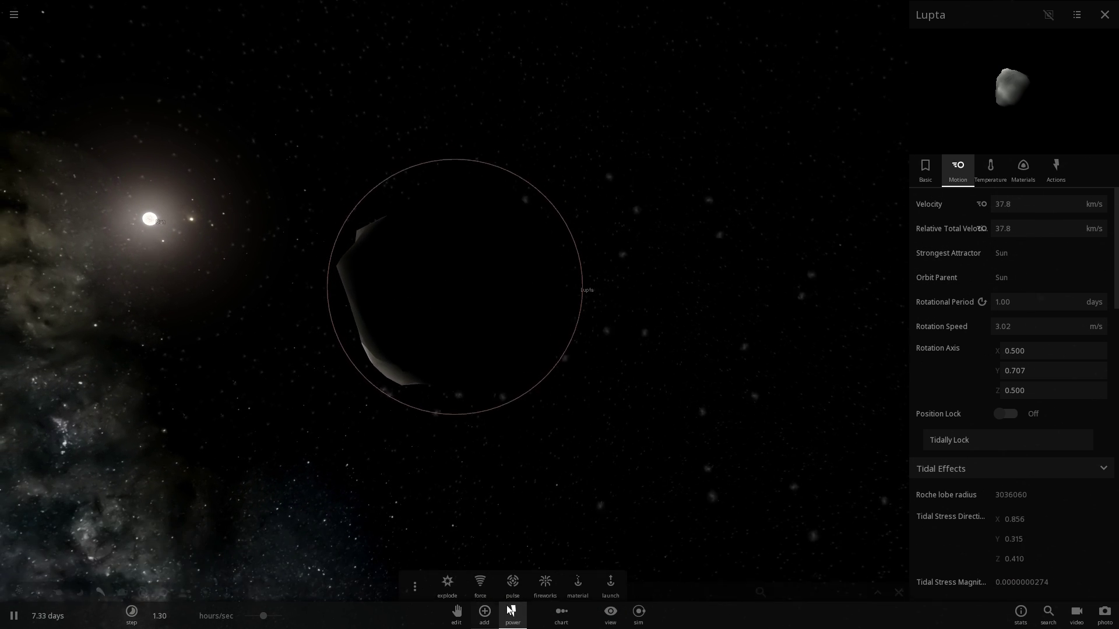
click(479, 584)
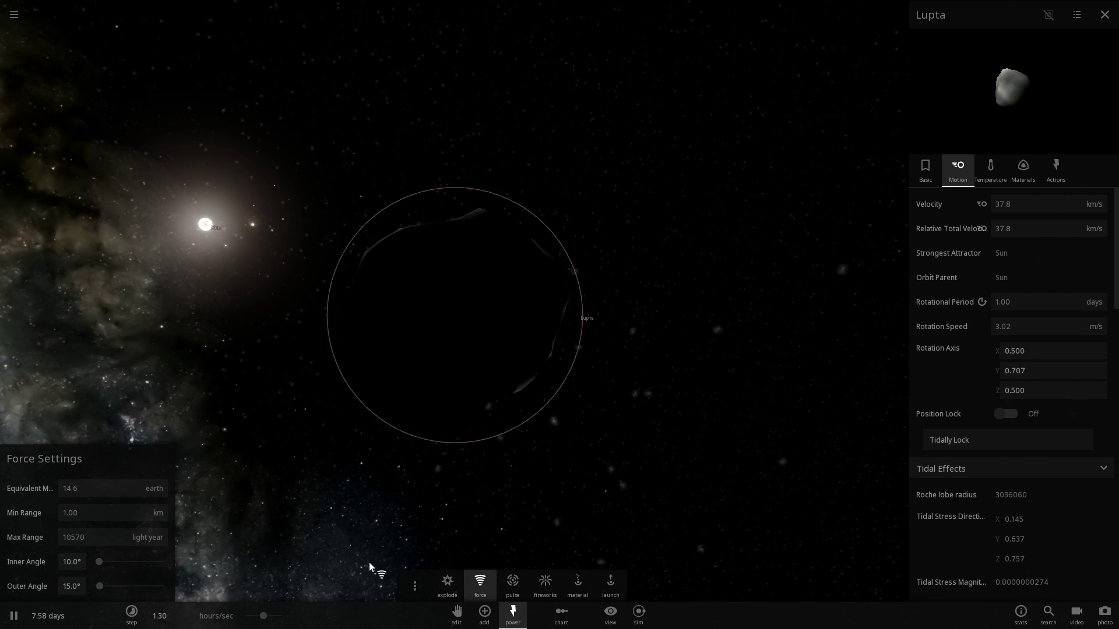
click(502, 583)
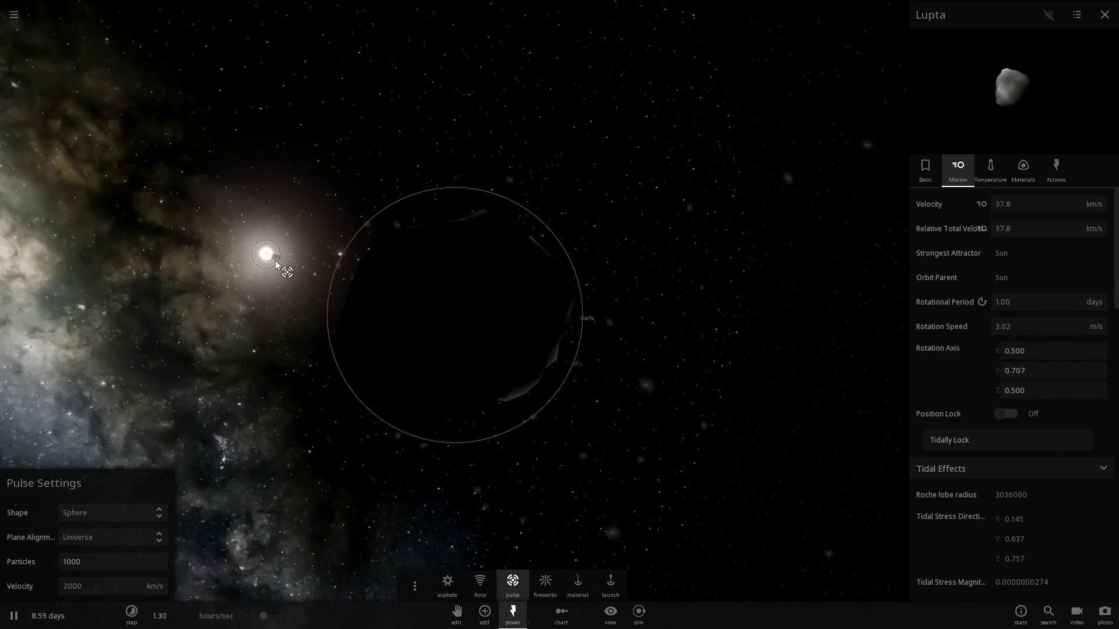
right_drag(284, 266, 401, 300)
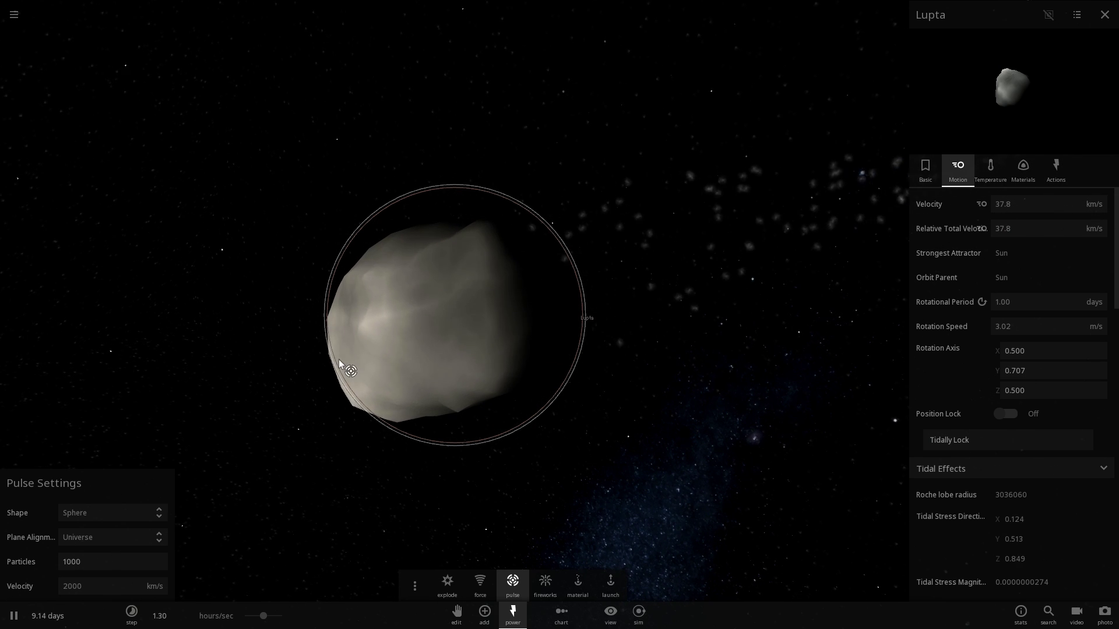
right_drag(343, 356, 405, 309)
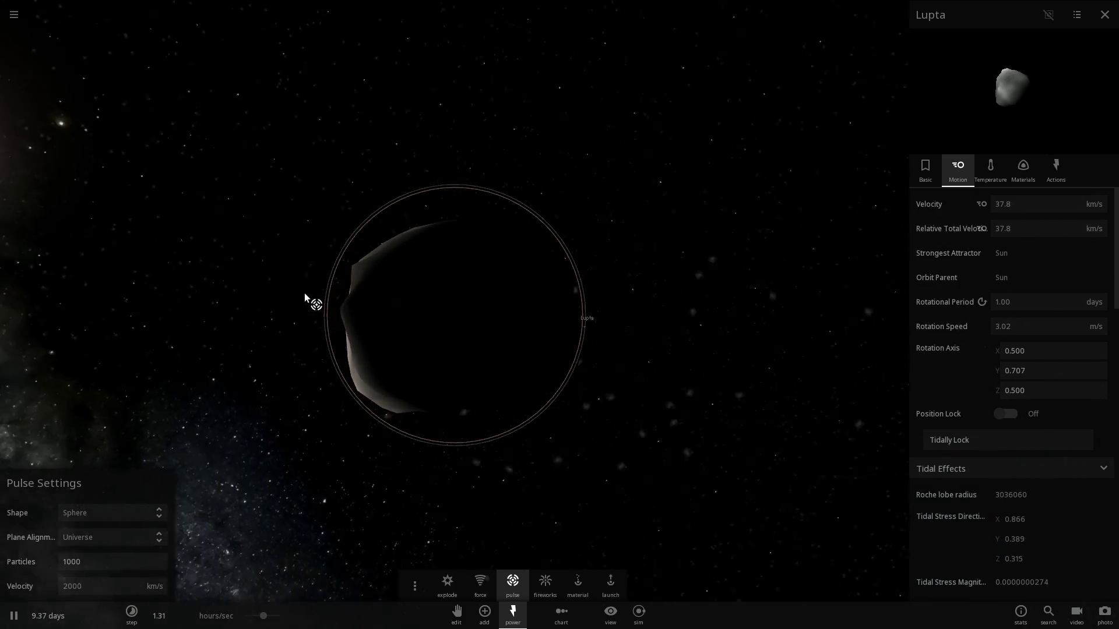
click(140, 190)
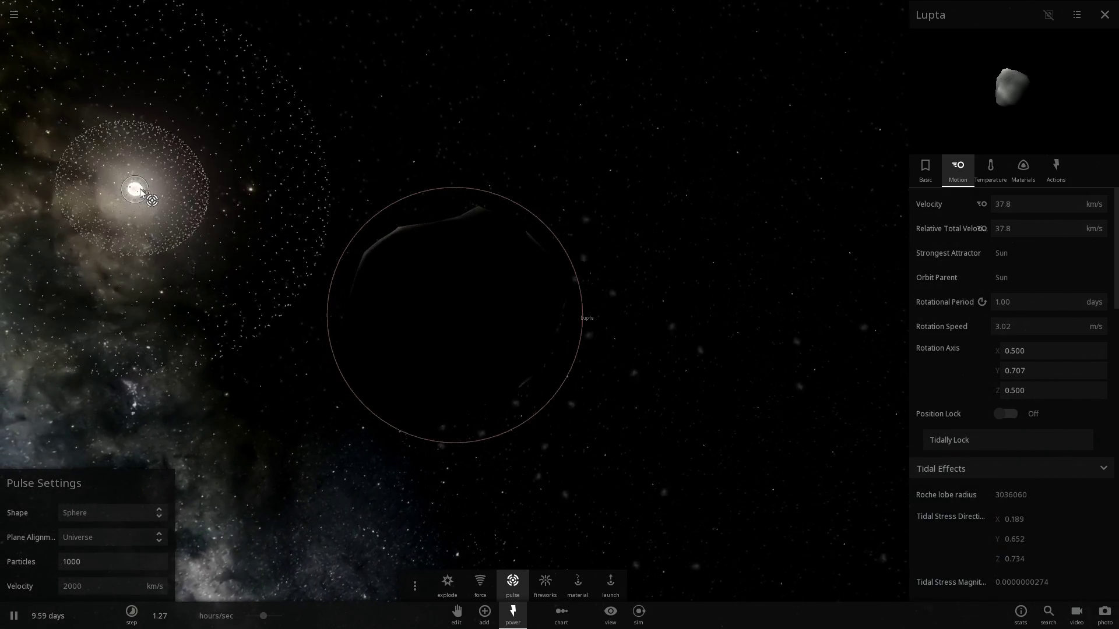
click(143, 193)
Pause the simulation, set the asteroid's radius to 2 km and resume the simulation to view its lit side.
right_drag(145, 194, 547, 279)
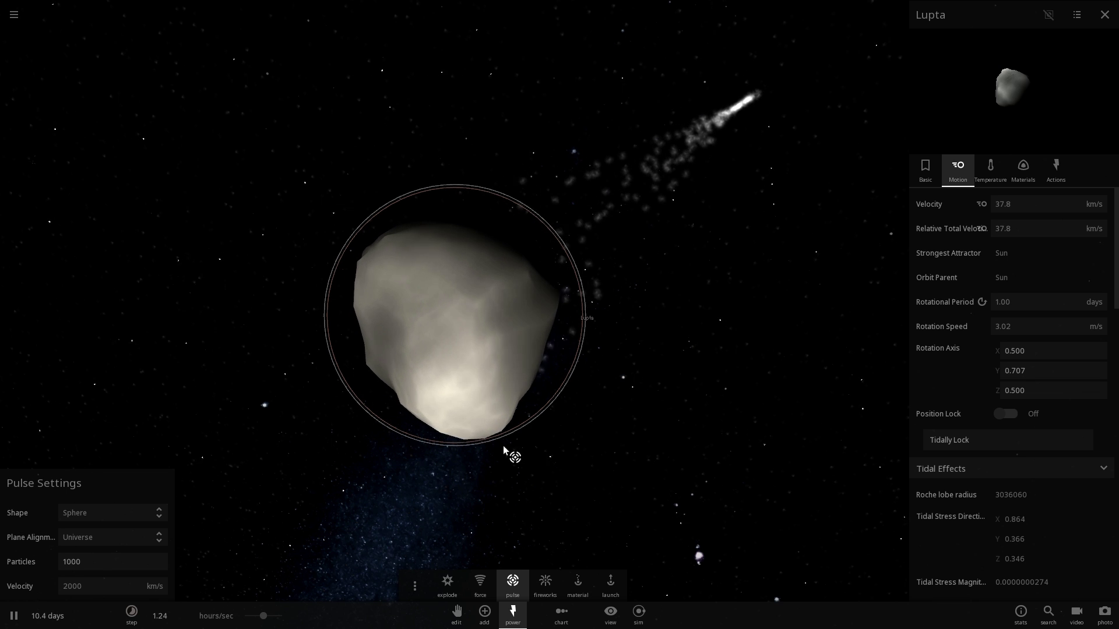
mouse_move(634, 338)
right_down()
mouse_move(673, 309)
mouse_move(623, 320)
right_up()
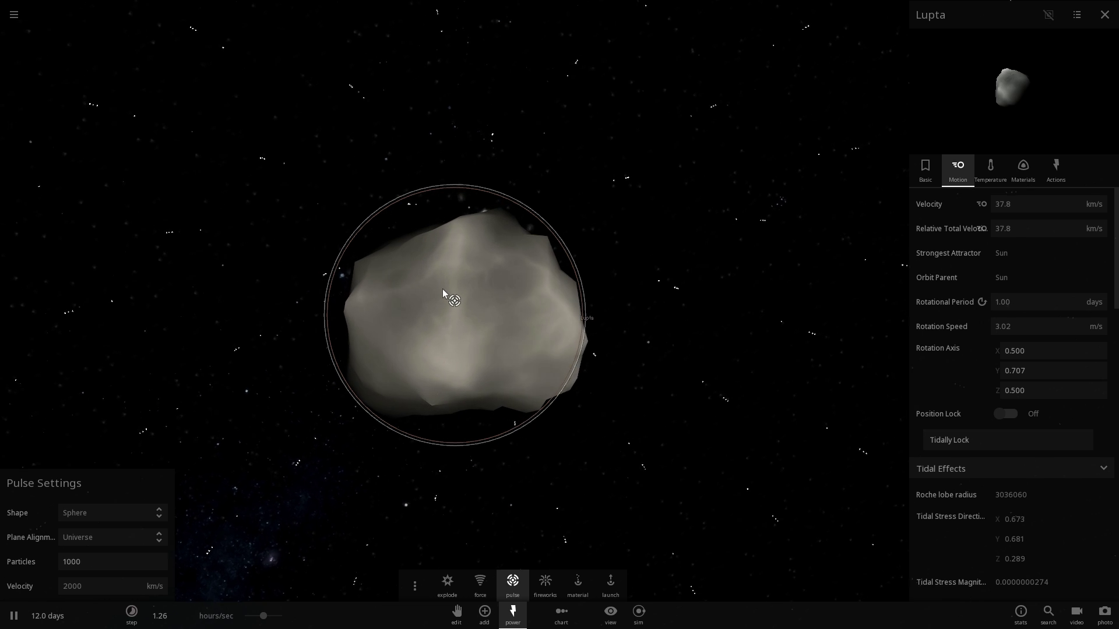
key(space)
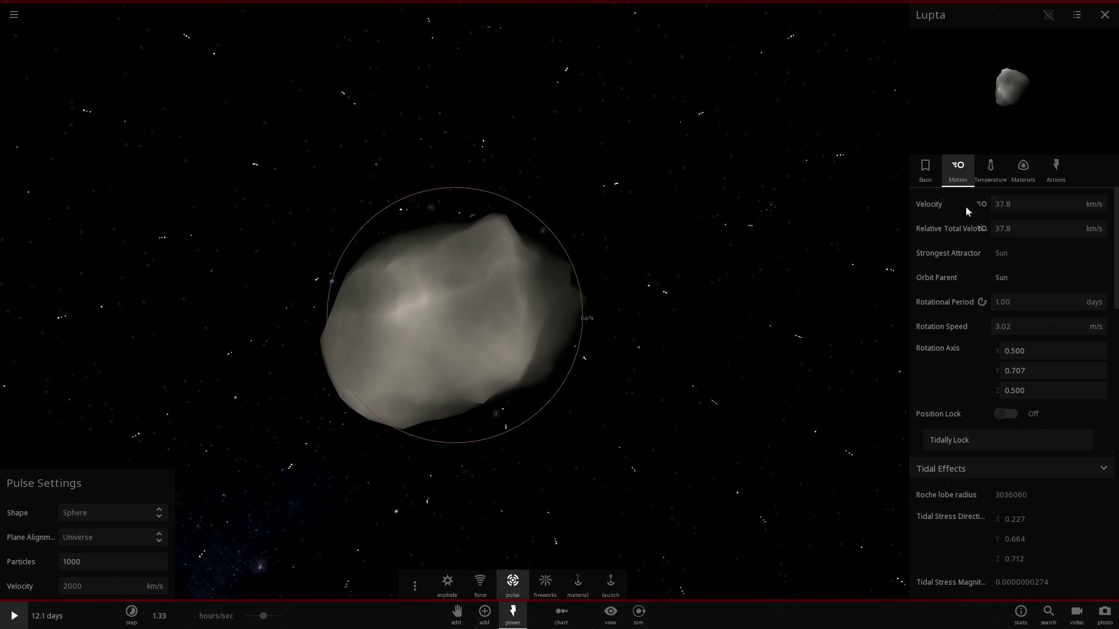
click(938, 260)
text(2)
key(Return)
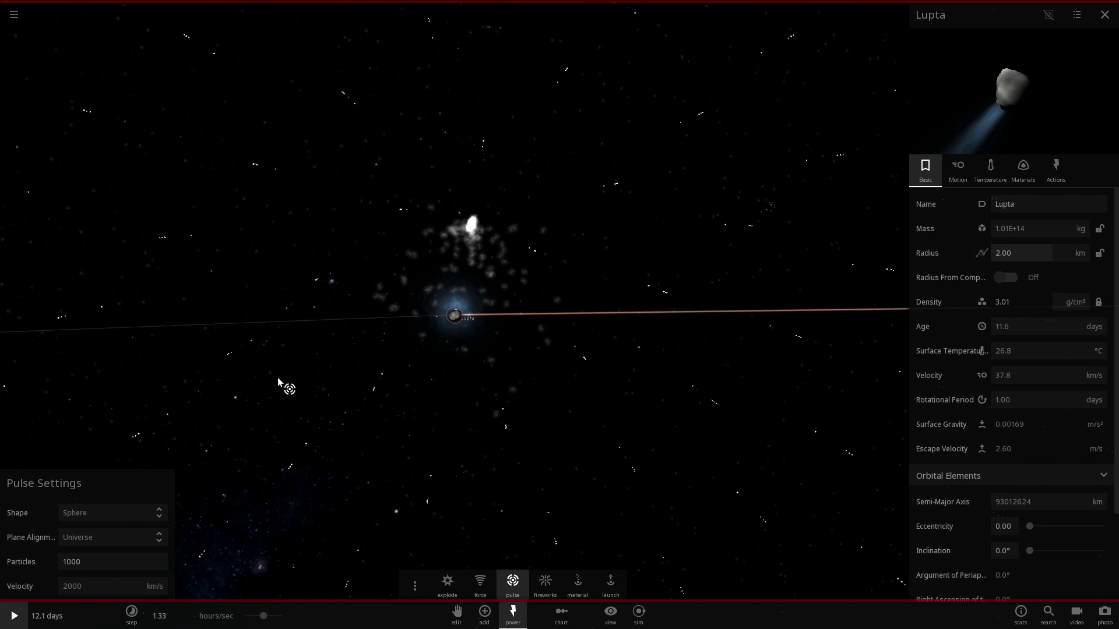
key(space)
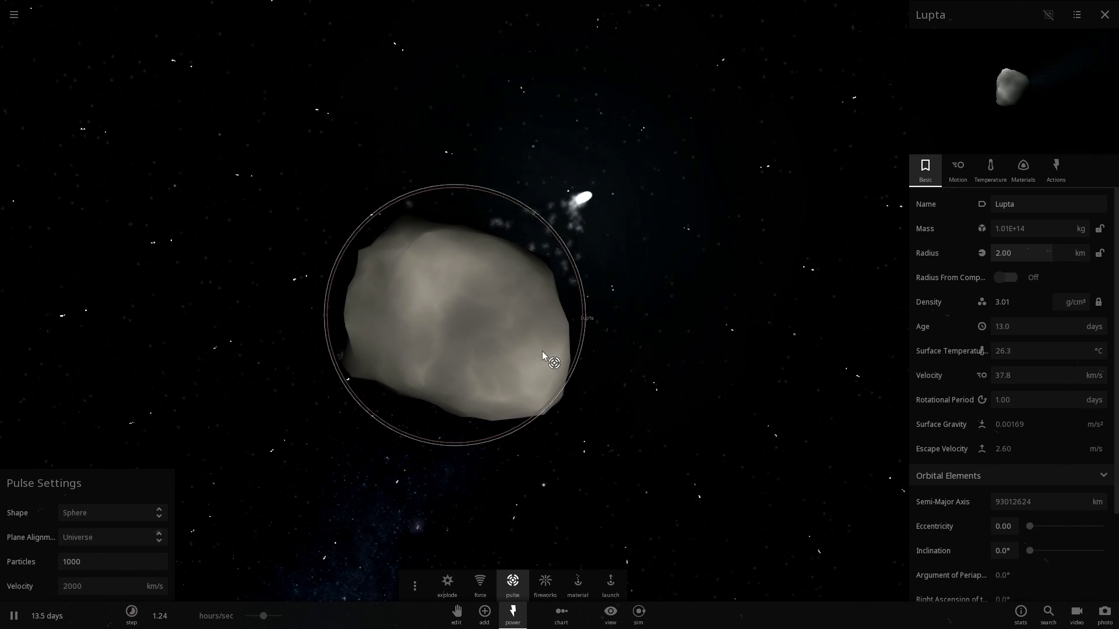
Set the asteroid's radius to 60 km while the simulation runs.
click(1018, 252)
key(BackSpace)
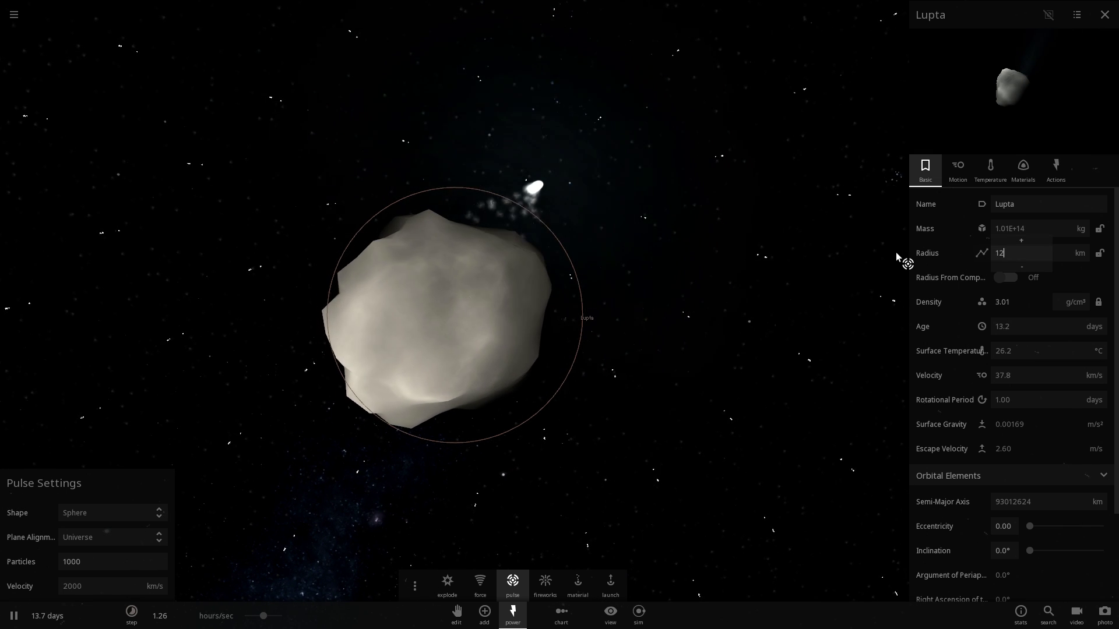
text(60)
key(Return)
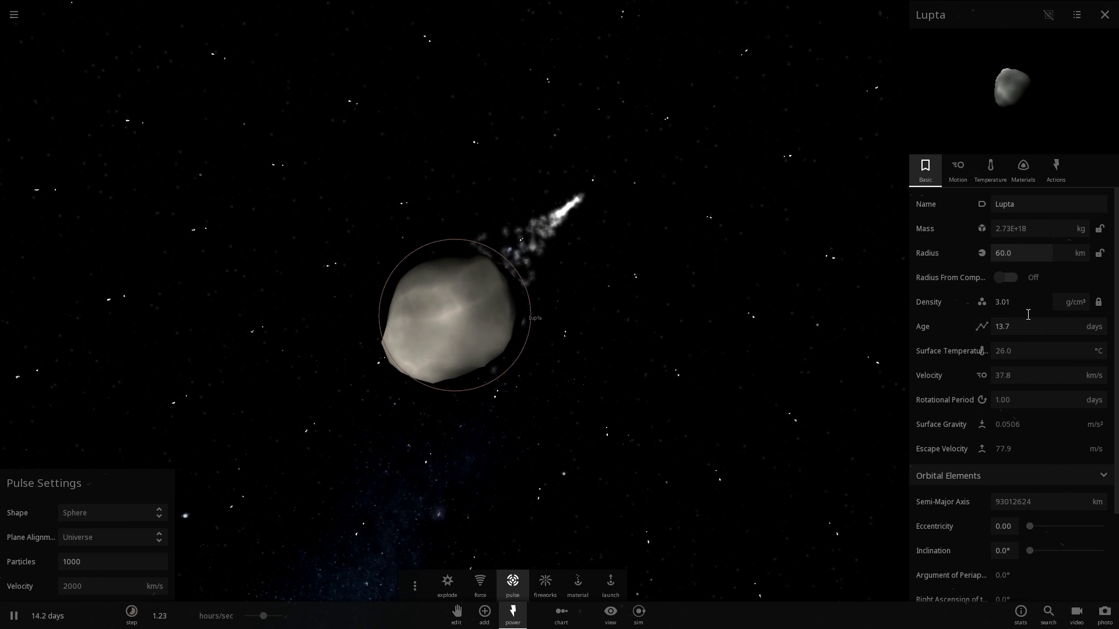
Pause the simulation, set the asteroid's rotational period to 20 days and resume.
key(space)
click(959, 170)
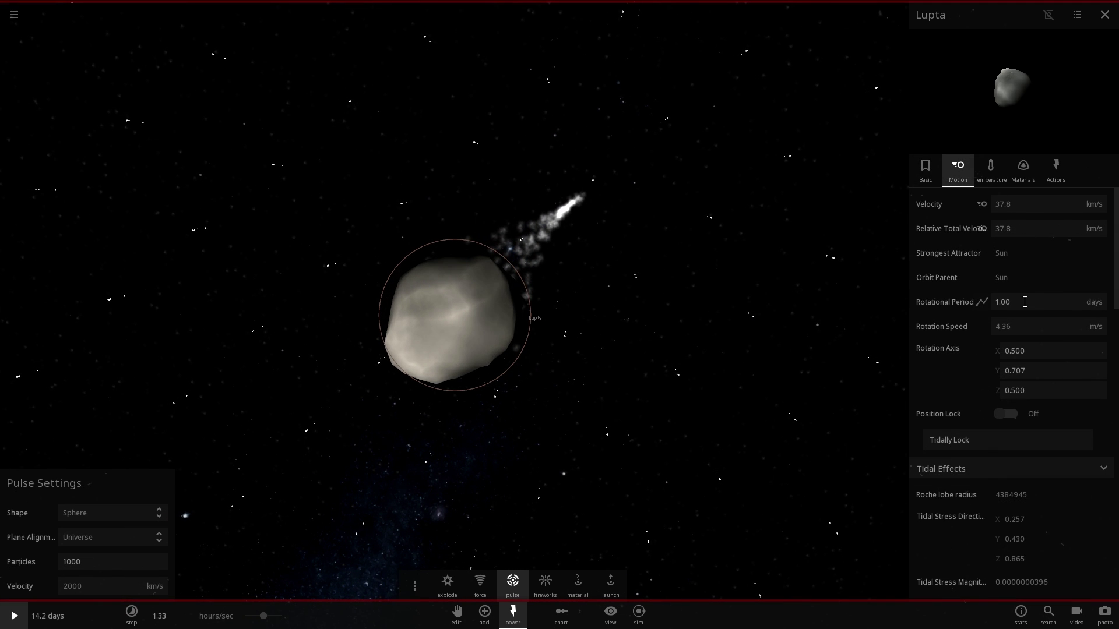
text(20)
key(Return)
key(space)
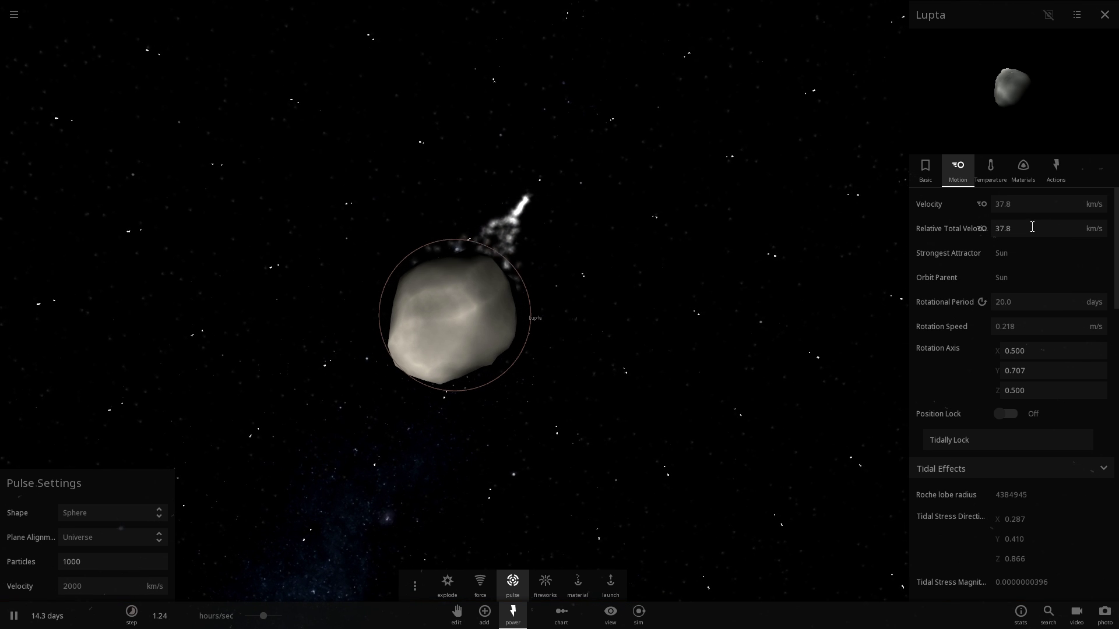
Pause the simulation, set the asteroid's radius to 20 km and its rotational period to 10 days, and resume.
key(space)
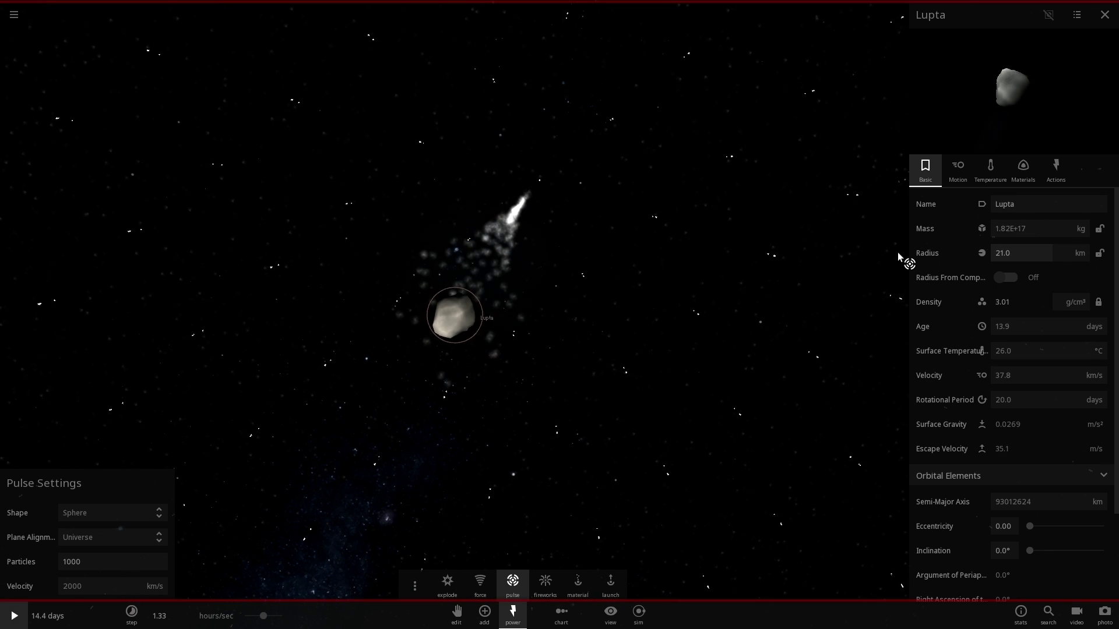
click(959, 169)
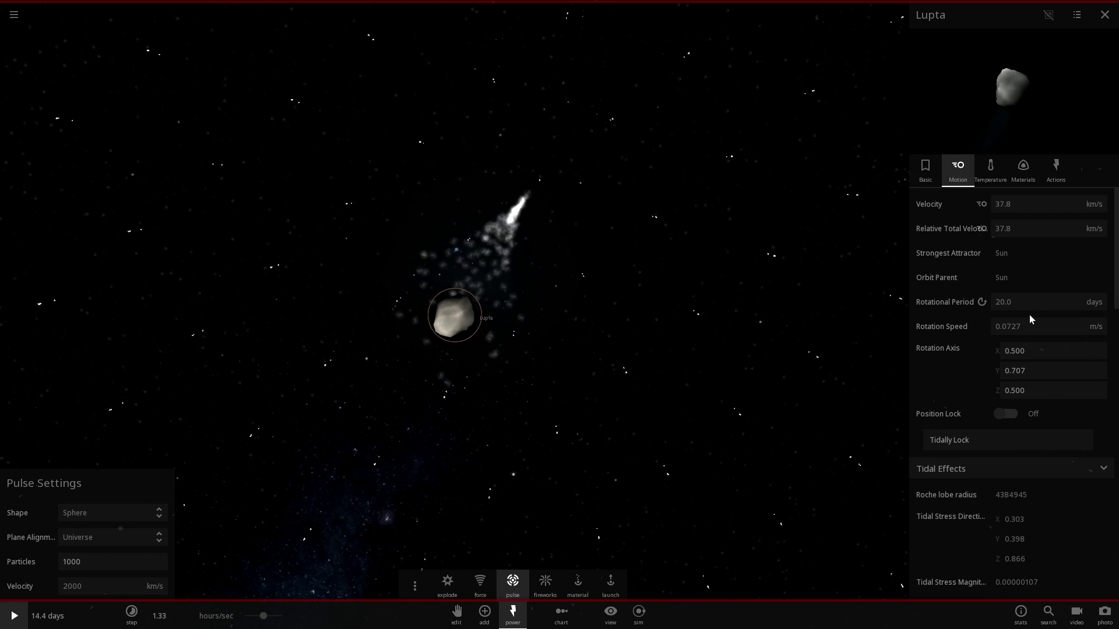
drag(1030, 297, 945, 300)
text(10)
key(Return)
key(space)
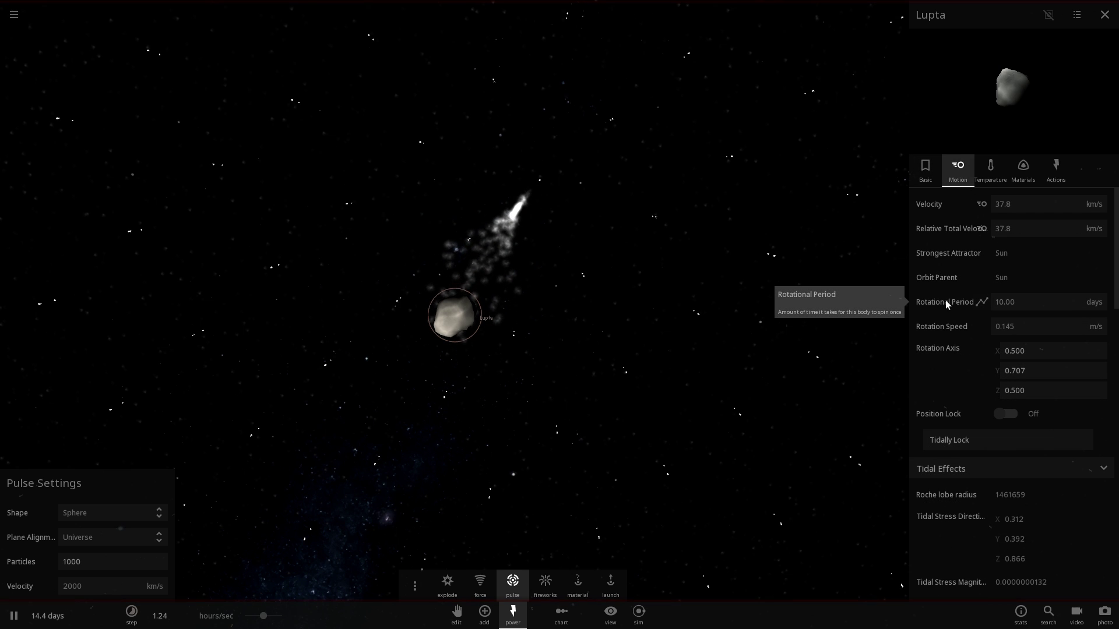
Set the asteroid's rotational period to 5 days and view its rotation up close.
scroll(560, 356, up, 3)
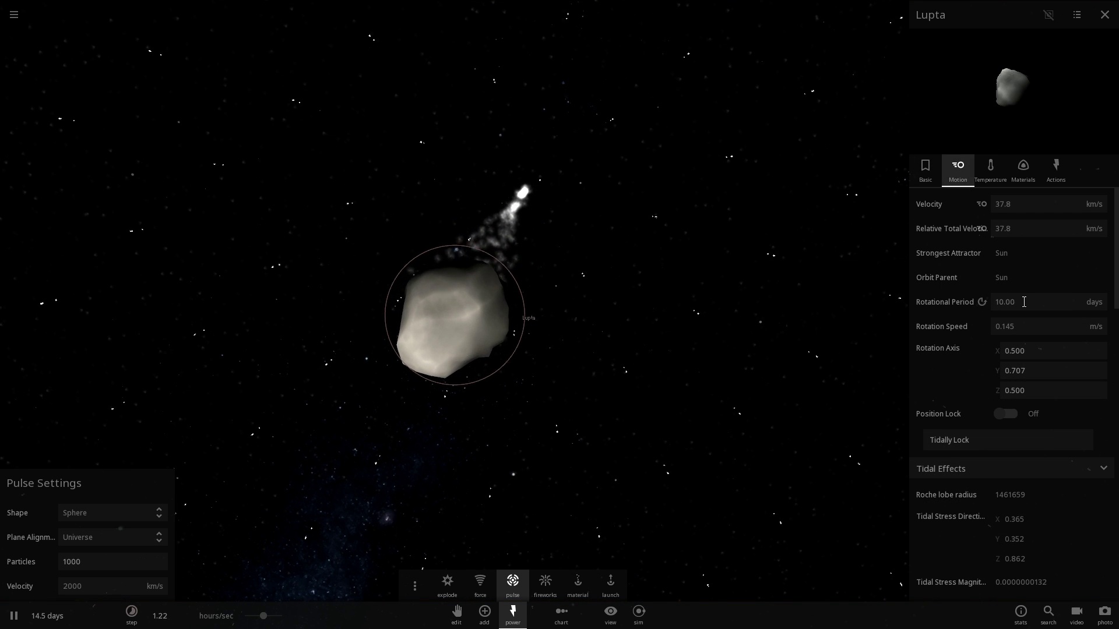
text(5)
key(Return)
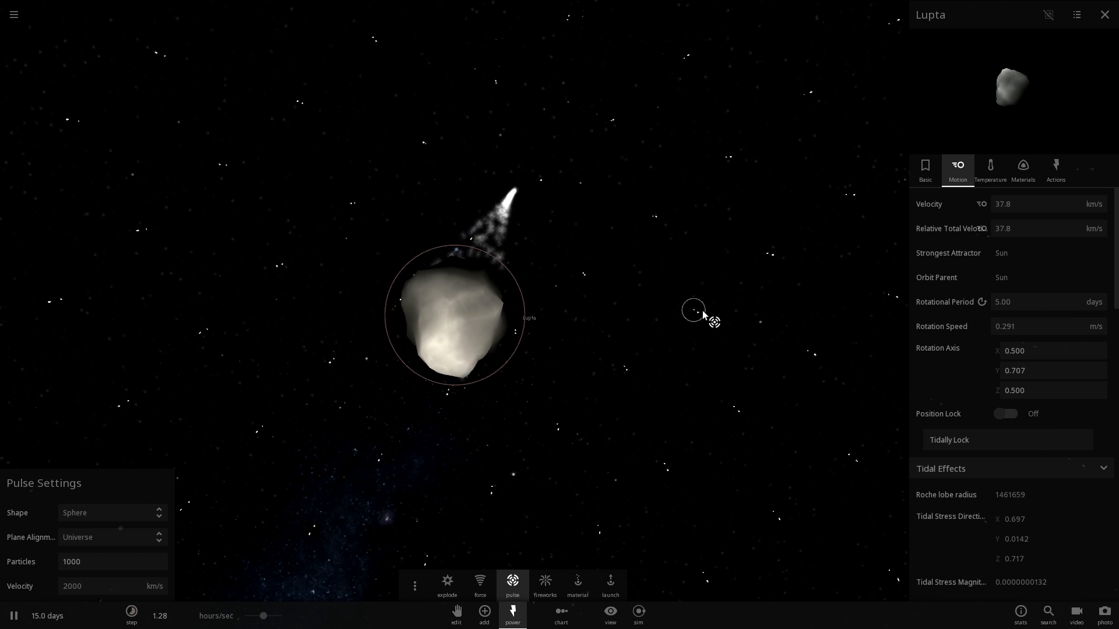
scroll(644, 296, up, 3)
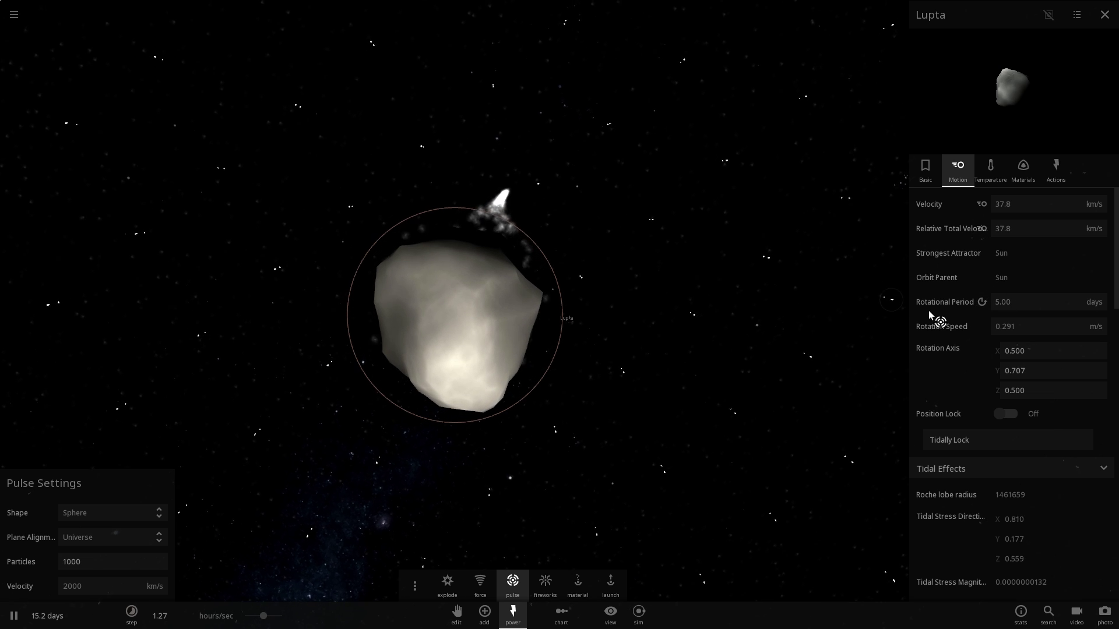
Set the asteroid's radius to 2 km in its basic properties.
click(926, 175)
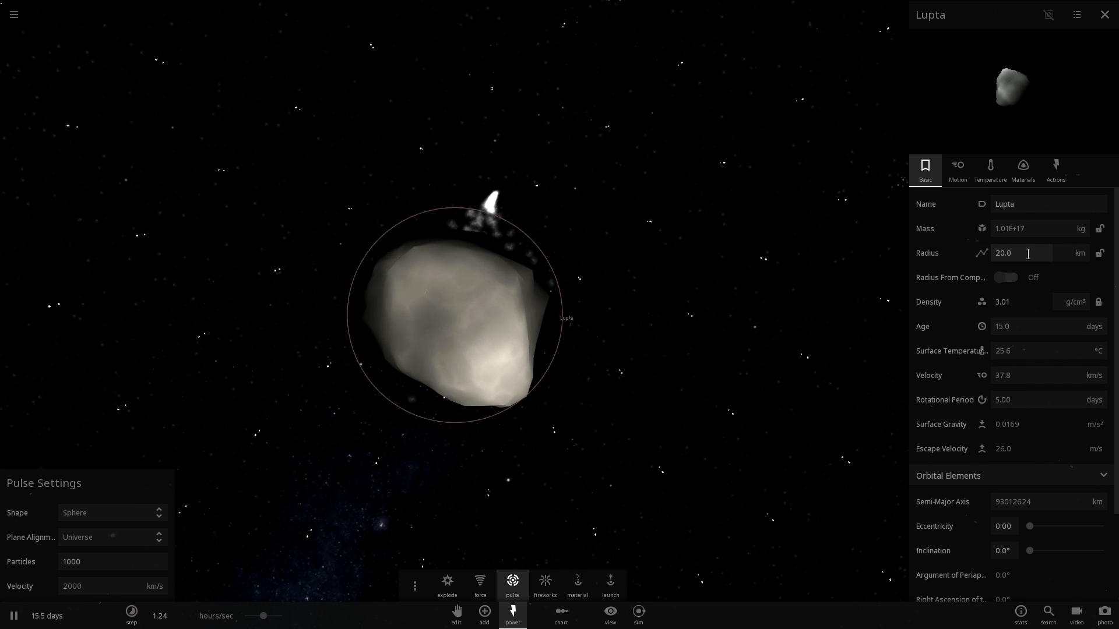
text(2)
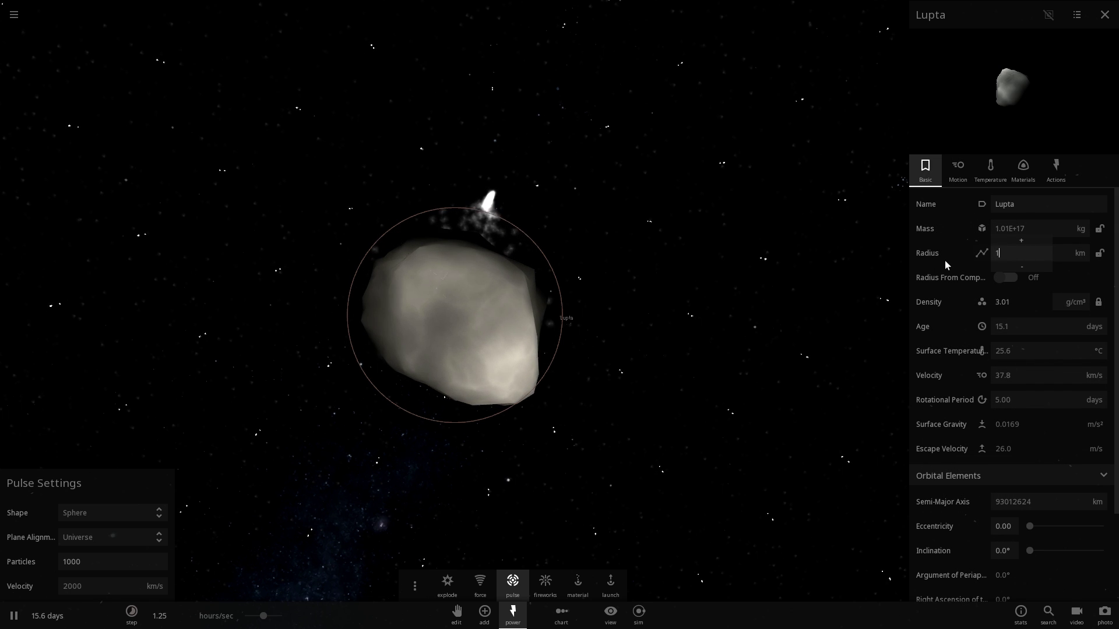
key(Return)
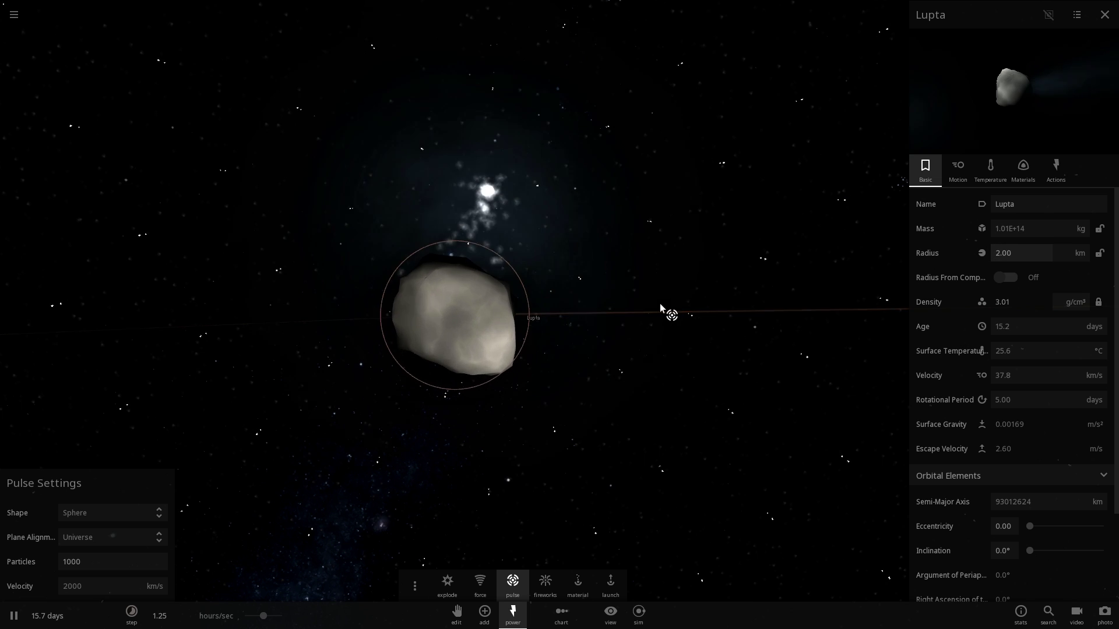
Set the asteroid's rotational period to 1 day in its motion properties.
click(967, 170)
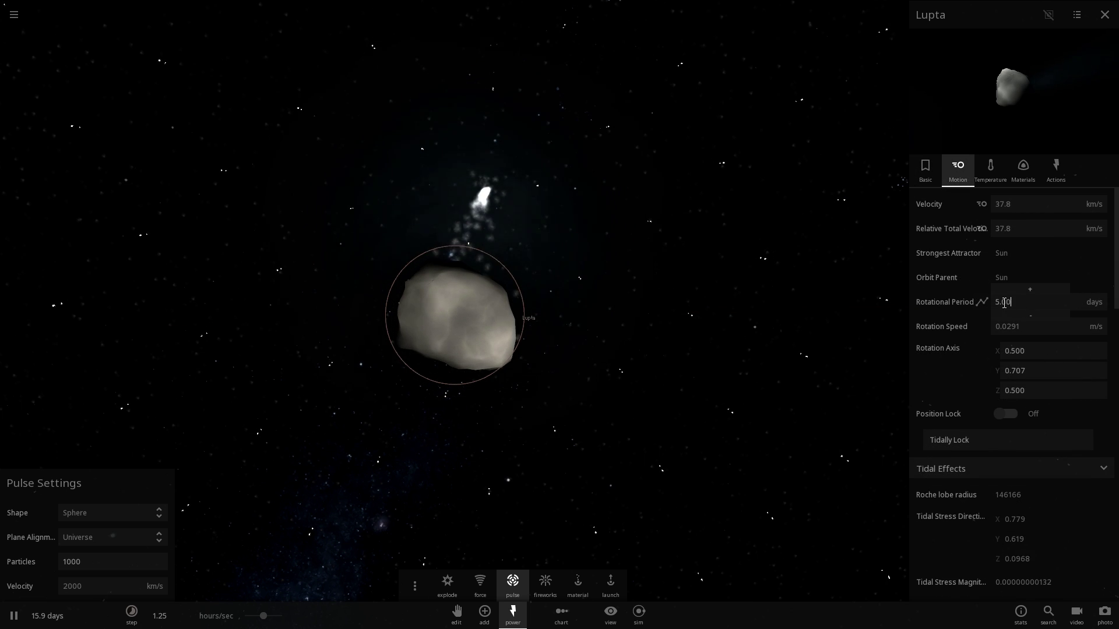
drag(1004, 303, 945, 305)
text(1)
key(Return)
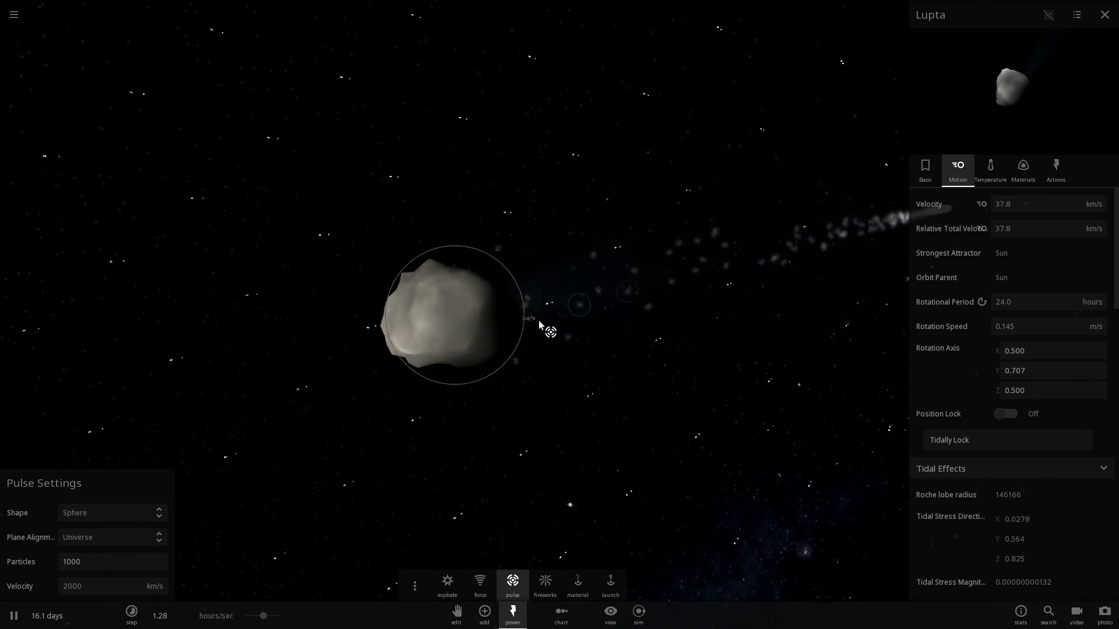
Examine the rotating asteroid from its dark and lit sides, including a distant view with its orbit path.
right_drag(539, 320, 401, 281)
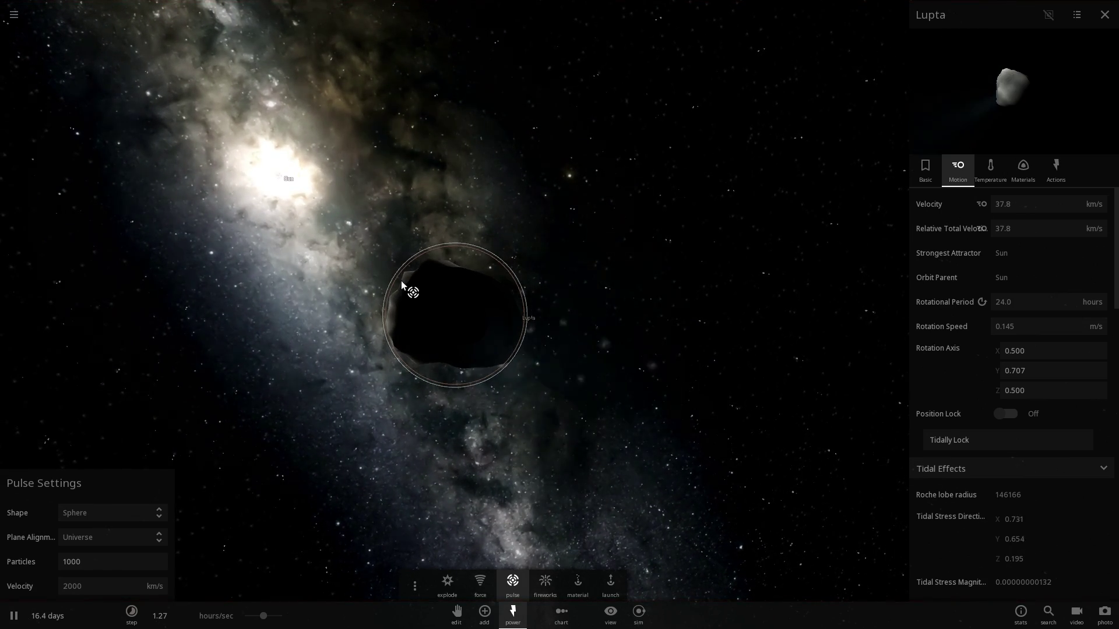
scroll(407, 262, up, 2)
right_drag(408, 263, 554, 272)
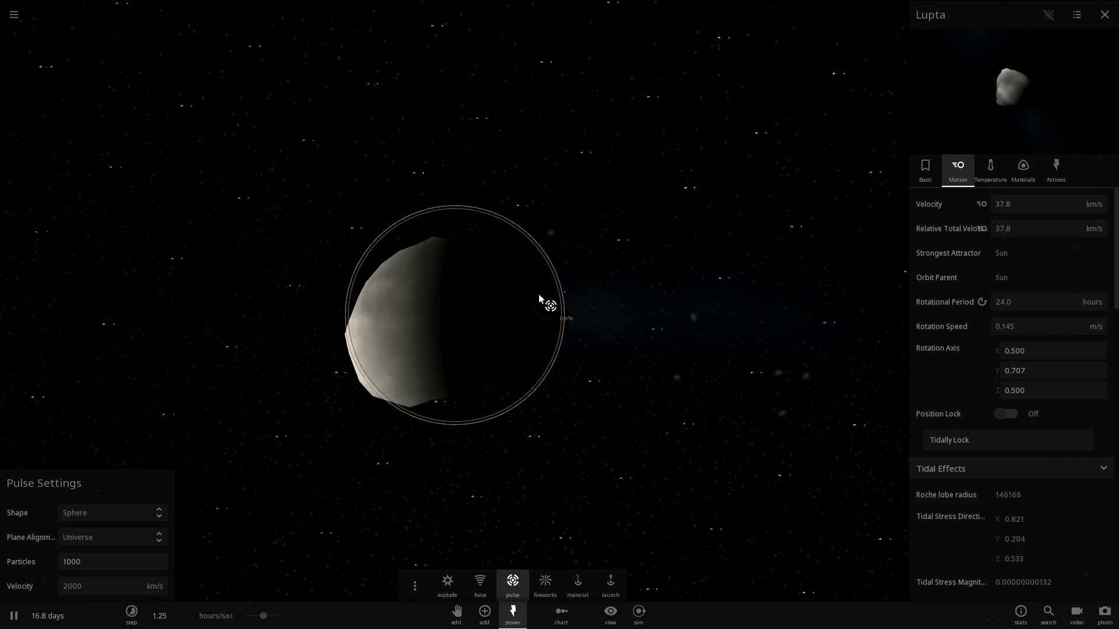
right_drag(539, 295, 330, 291)
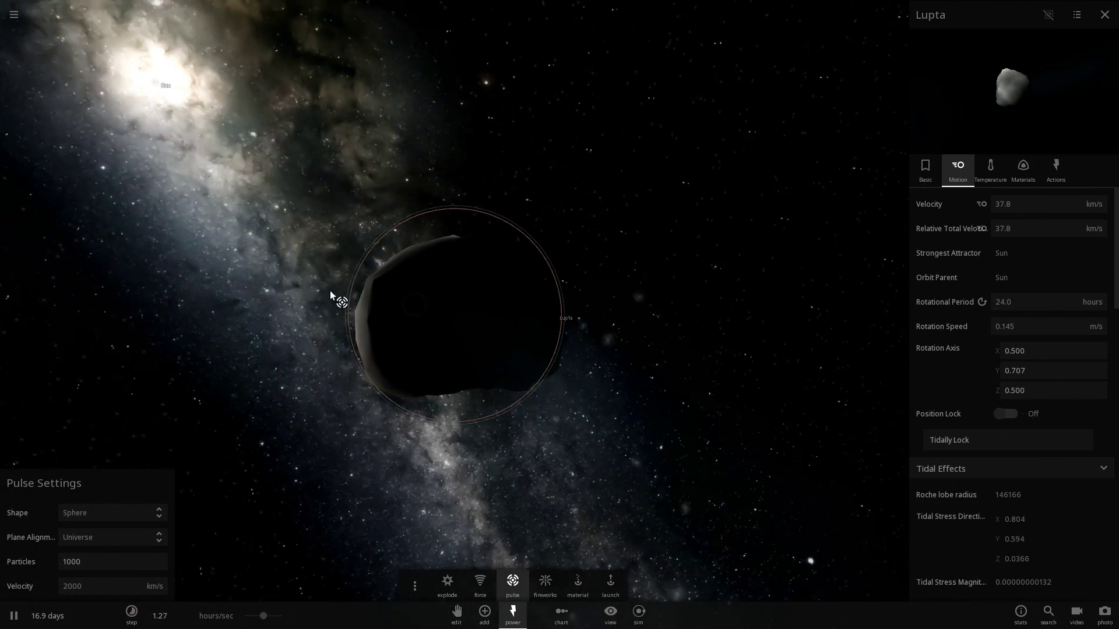
scroll(350, 291, down, 4)
right_drag(482, 325, 448, 306)
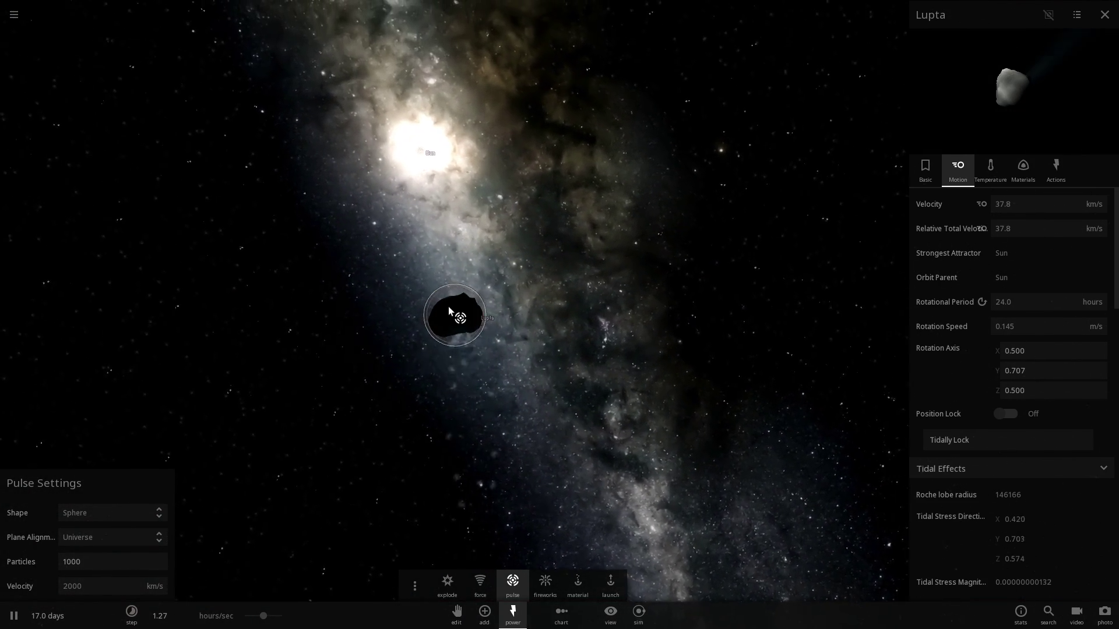
scroll(449, 309, down, 3)
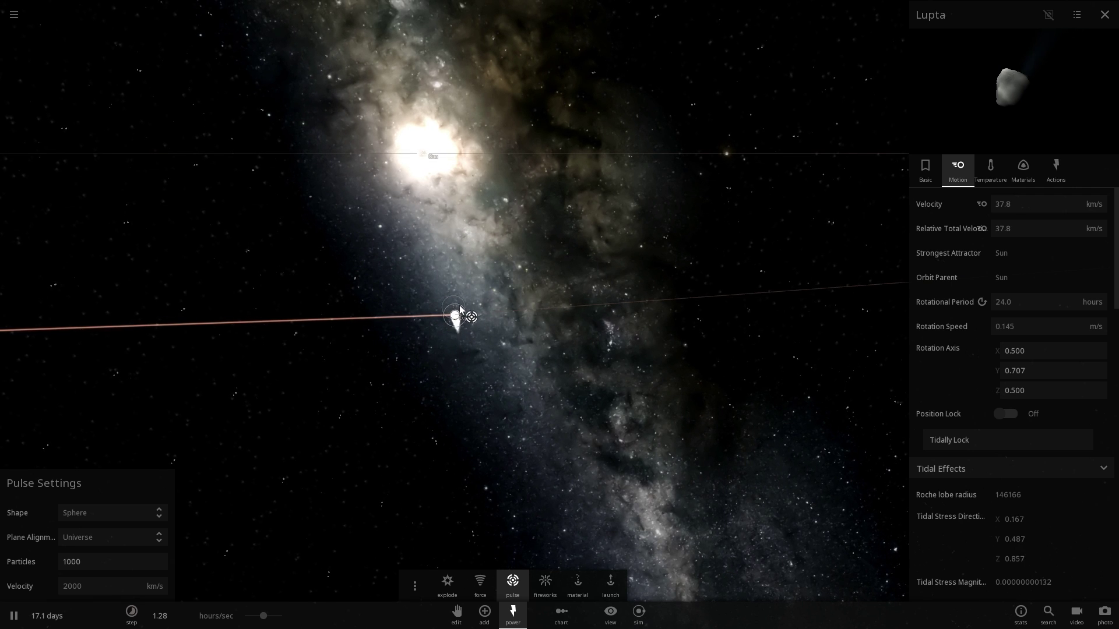
scroll(471, 305, down, 3)
mouse_move(471, 306)
right_down()
mouse_move(528, 348)
mouse_move(540, 324)
mouse_move(511, 314)
mouse_move(519, 311)
mouse_move(476, 393)
mouse_move(460, 323)
right_up()
scroll(510, 321, down, 2)
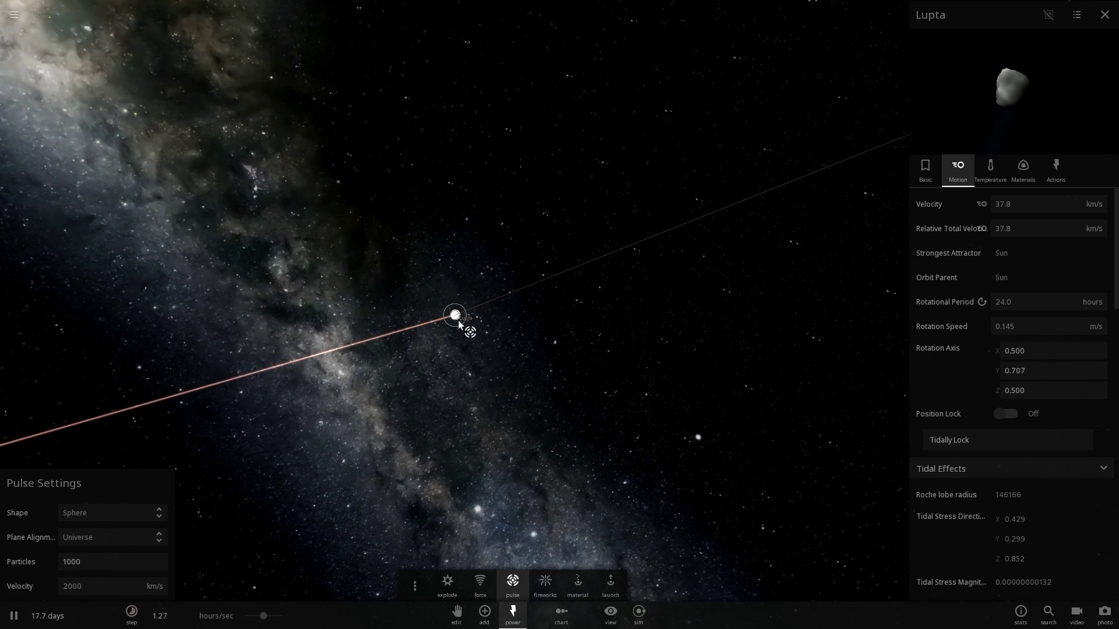
Return to a close view of the asteroid's lit side and examine its rotation.
click(458, 321)
scroll(458, 321, up, 5)
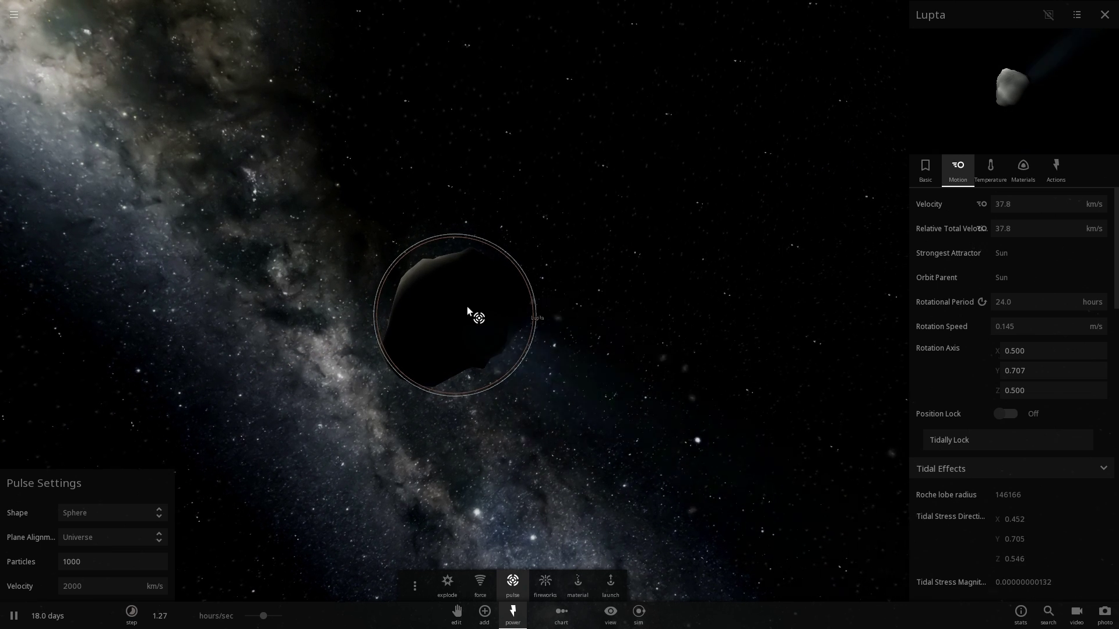
right_drag(467, 306, 476, 296)
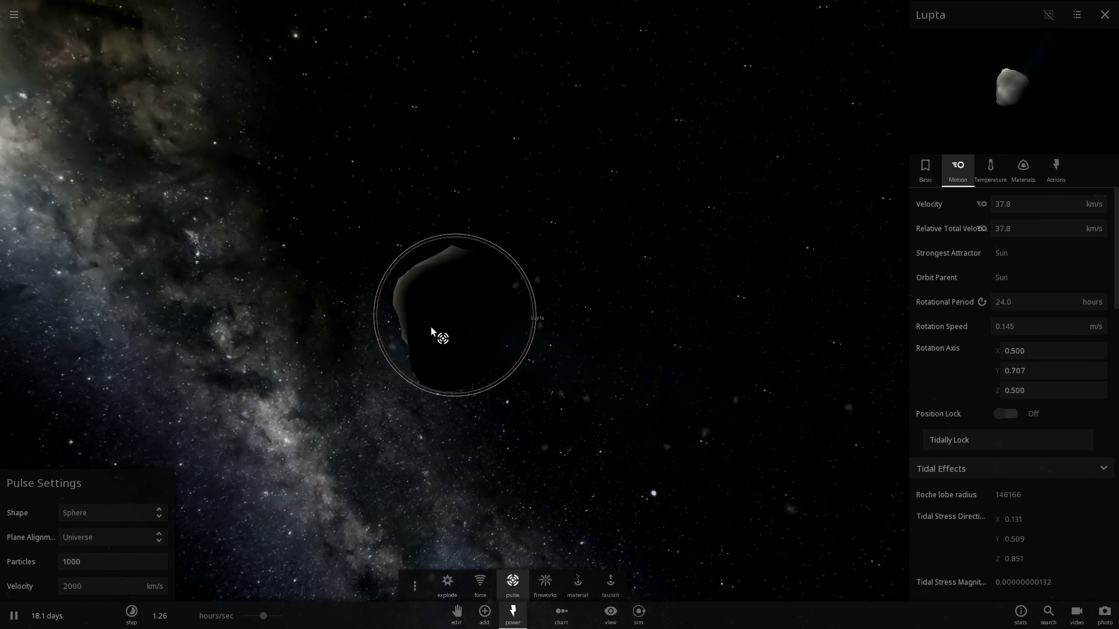
right_drag(431, 327, 529, 303)
scroll(492, 311, up, 3)
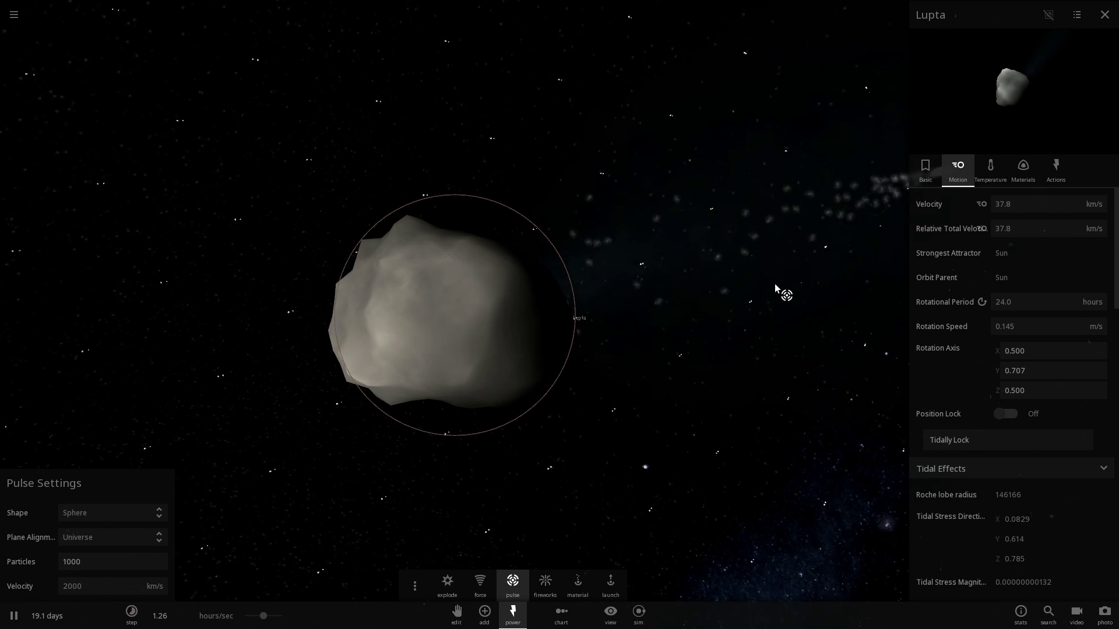
Set the asteroid's radius to 500 m in its basic properties and bring it back into close view.
click(925, 171)
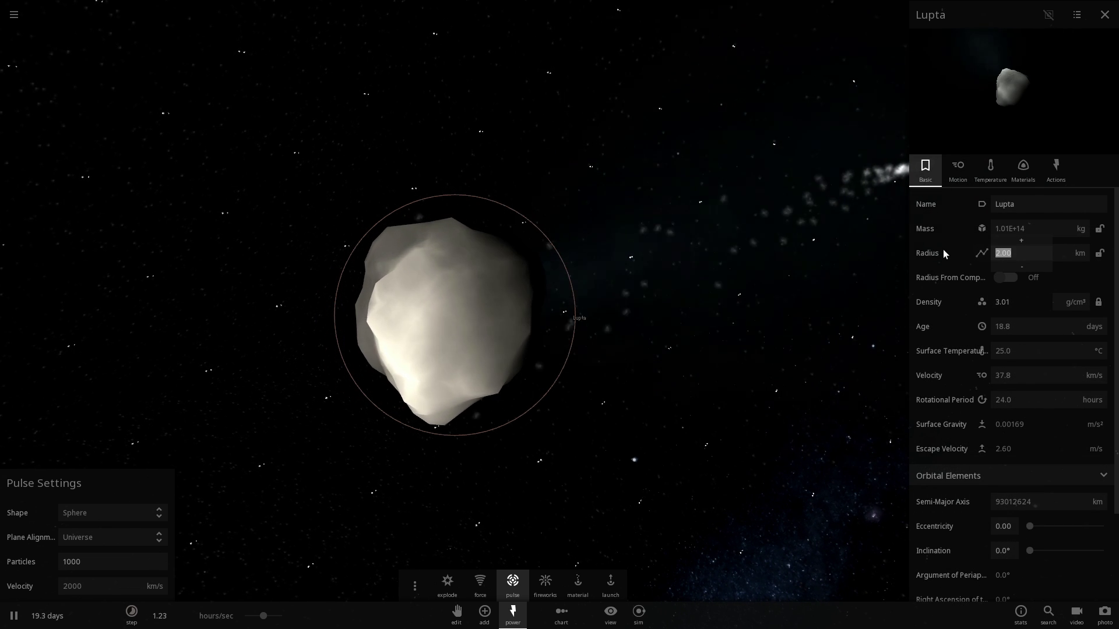
text(250)
key(Return)
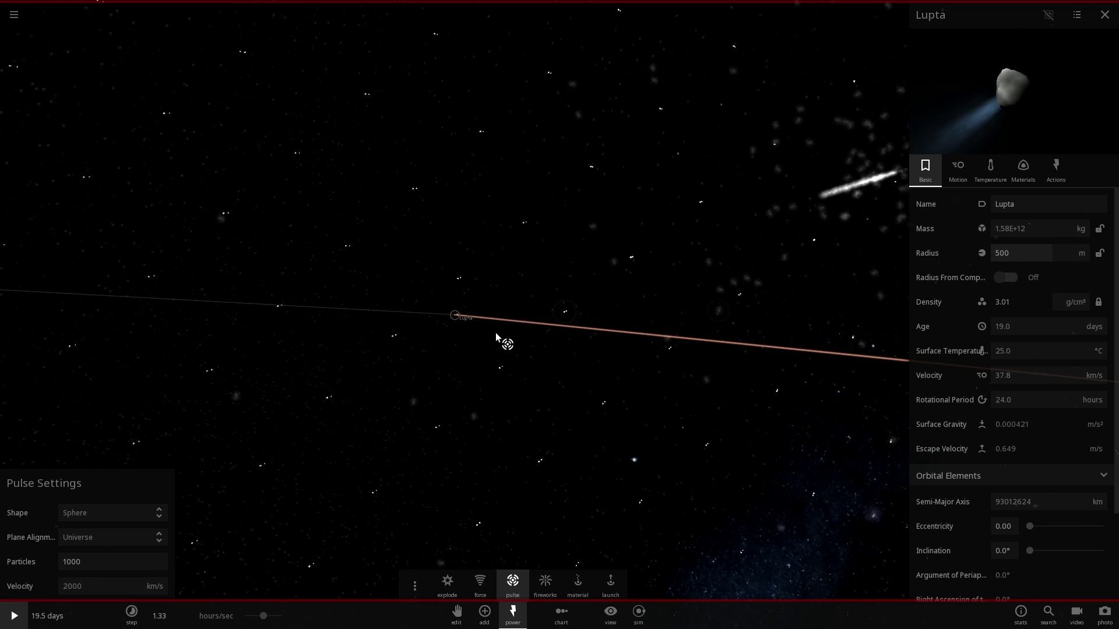
scroll(468, 331, up, 10)
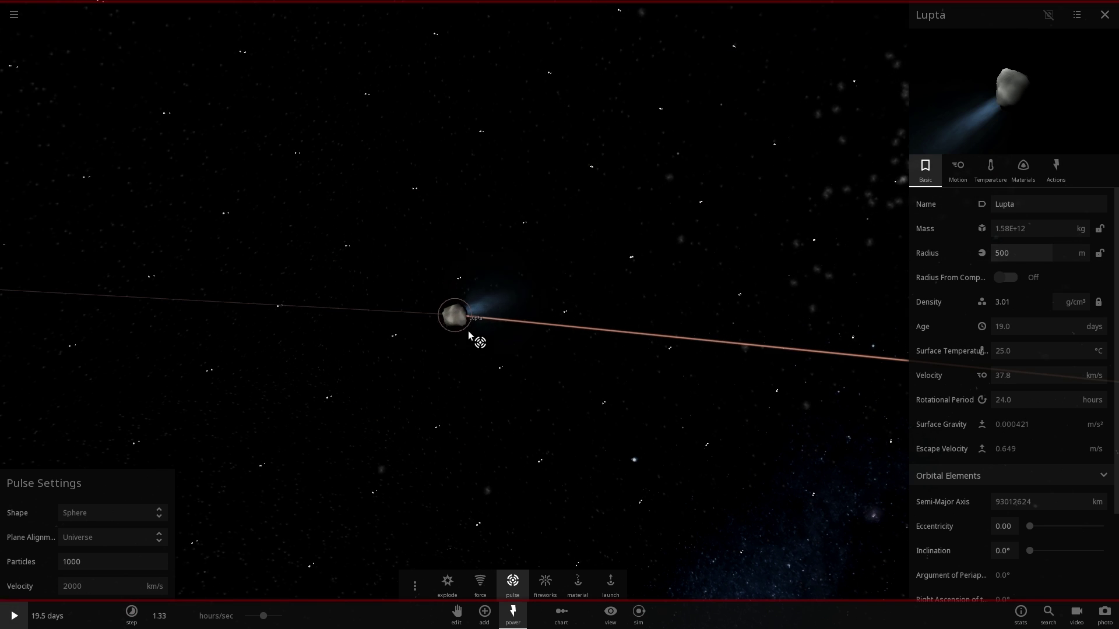
key(space)
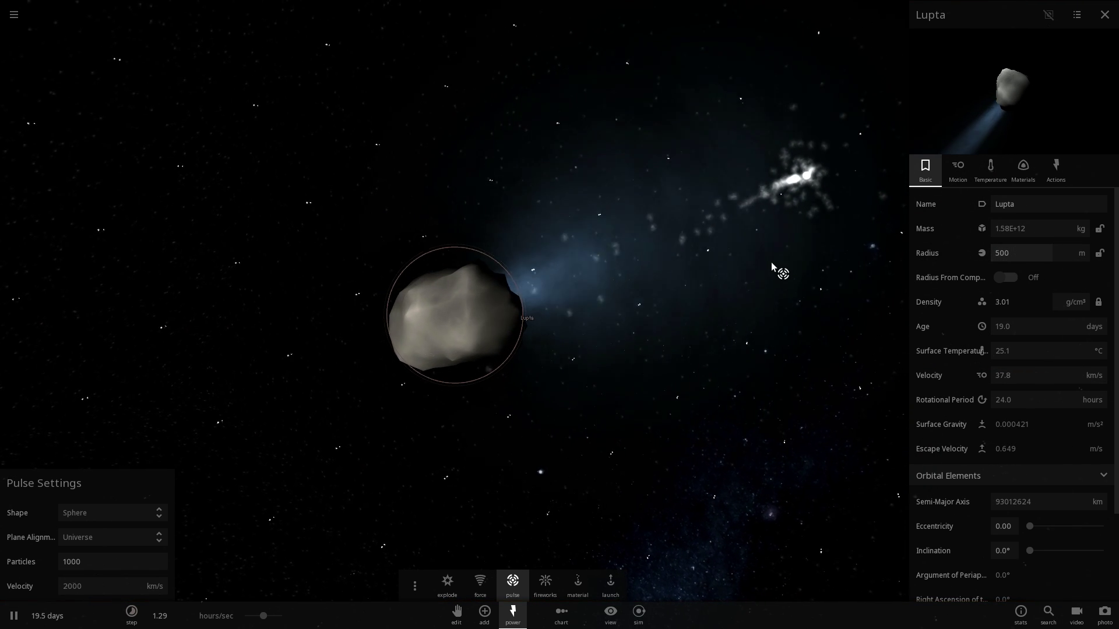
Set the asteroid's rotational period to 12 hours in its motion properties.
key(space)
click(953, 181)
key(space)
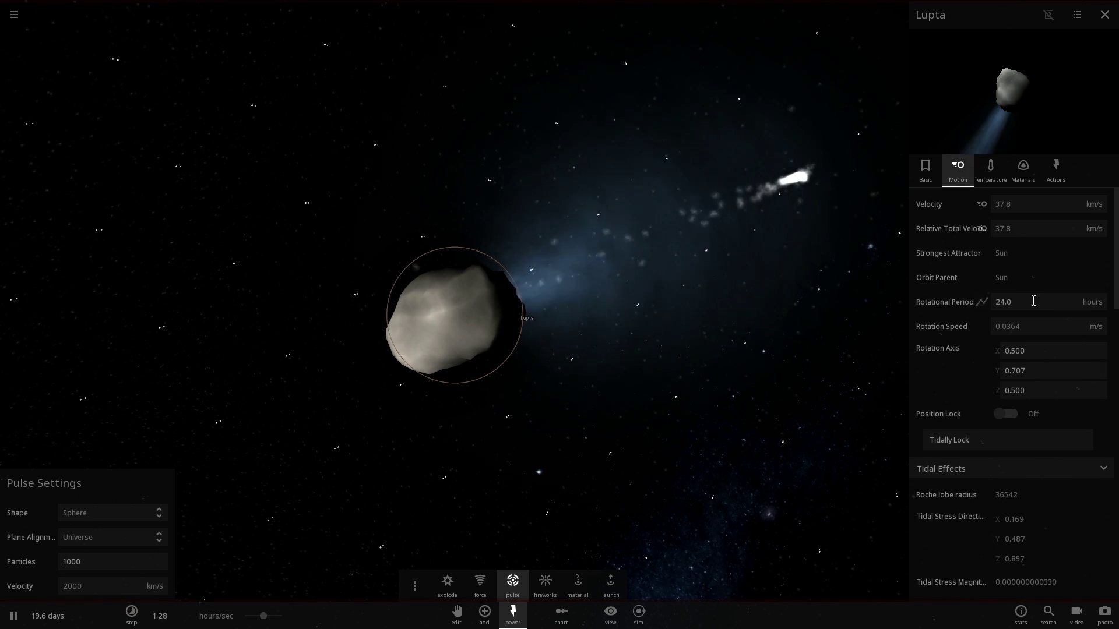
drag(1034, 301, 900, 300)
text(12)
key(Return)
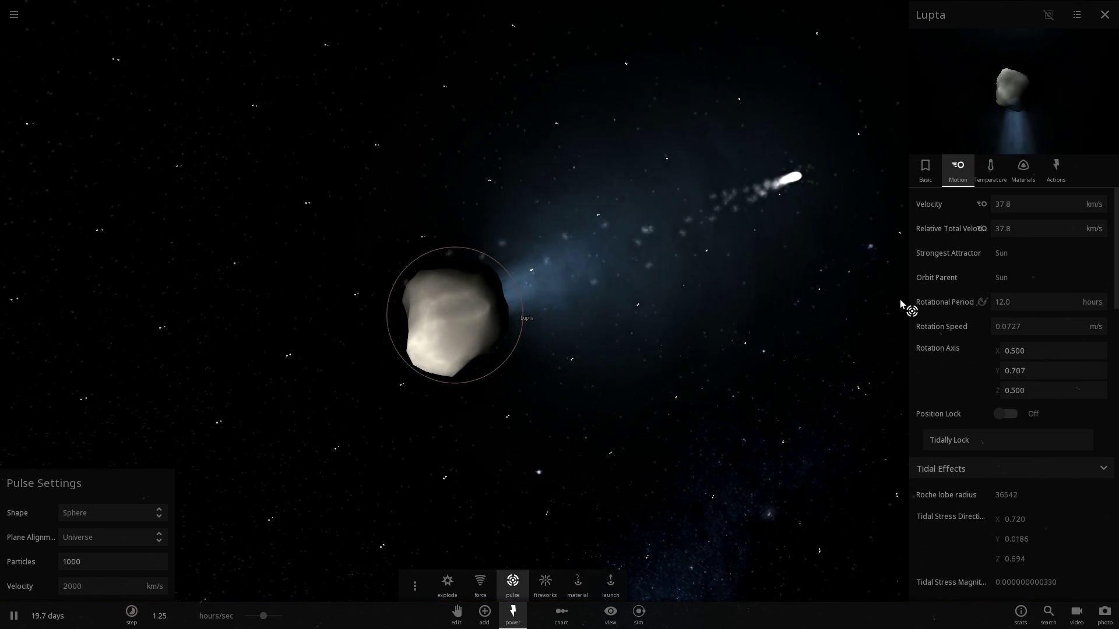
Set the asteroid's rotational period to 6 hours and observe its spin from closer up.
click(1023, 301)
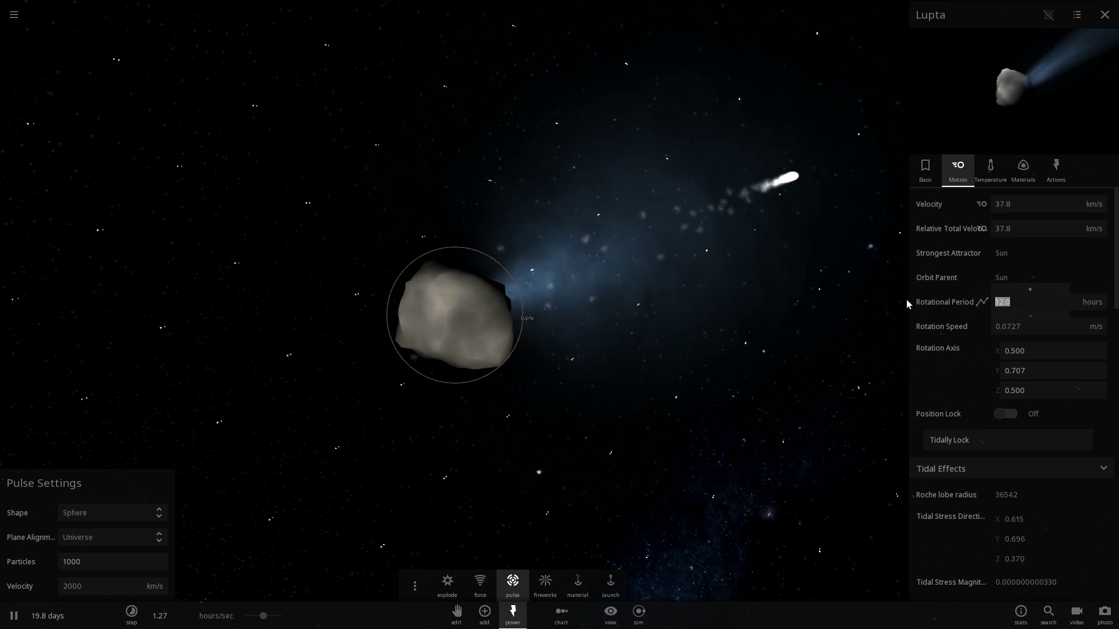
text(6)
key(Return)
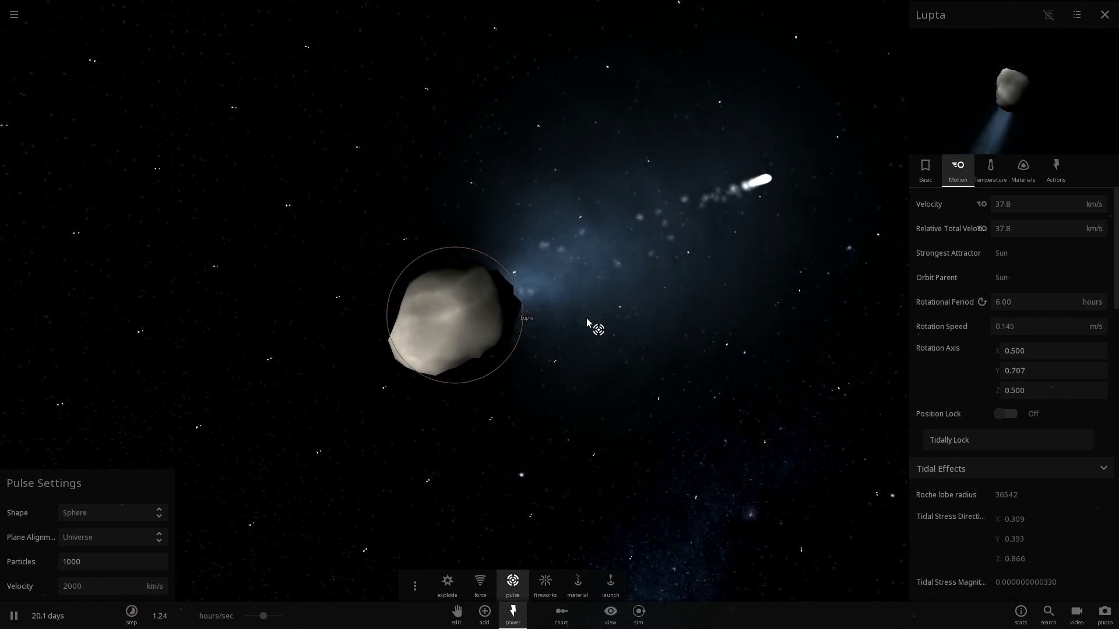
right_drag(632, 289, 580, 311)
scroll(580, 310, up, 2)
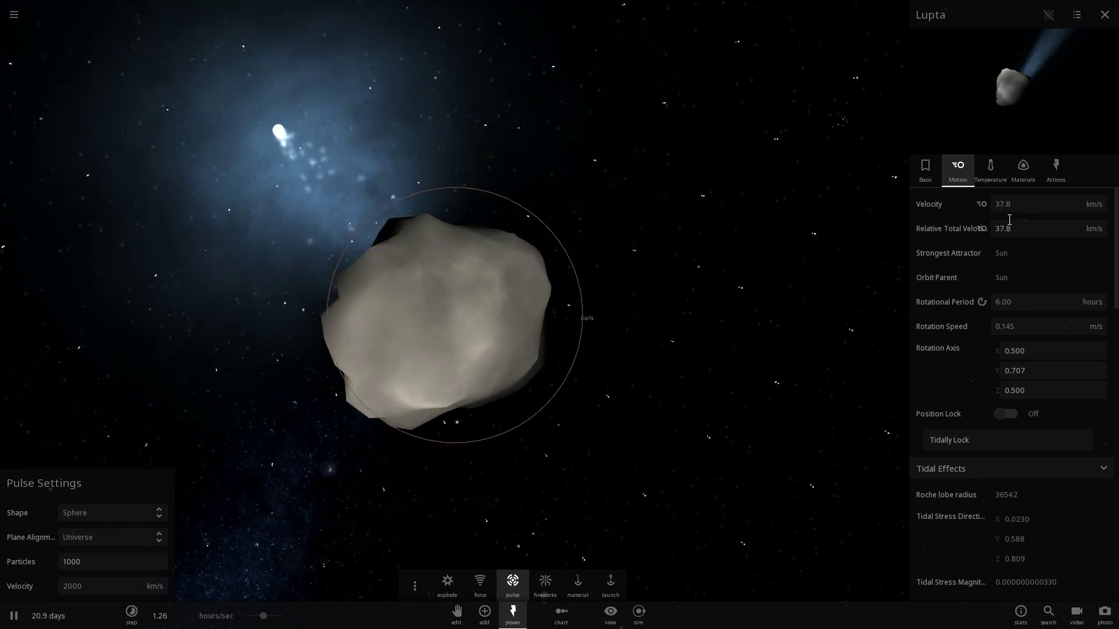
Set the asteroid's radius to 1 km in its basic properties.
click(928, 167)
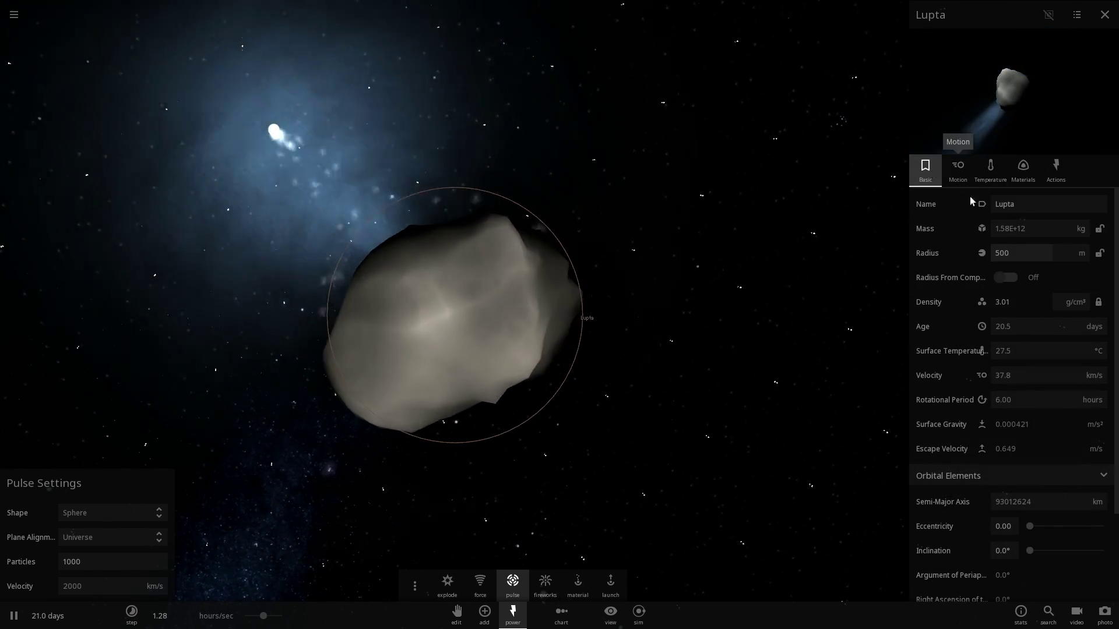
double_click(1014, 253)
text(100)
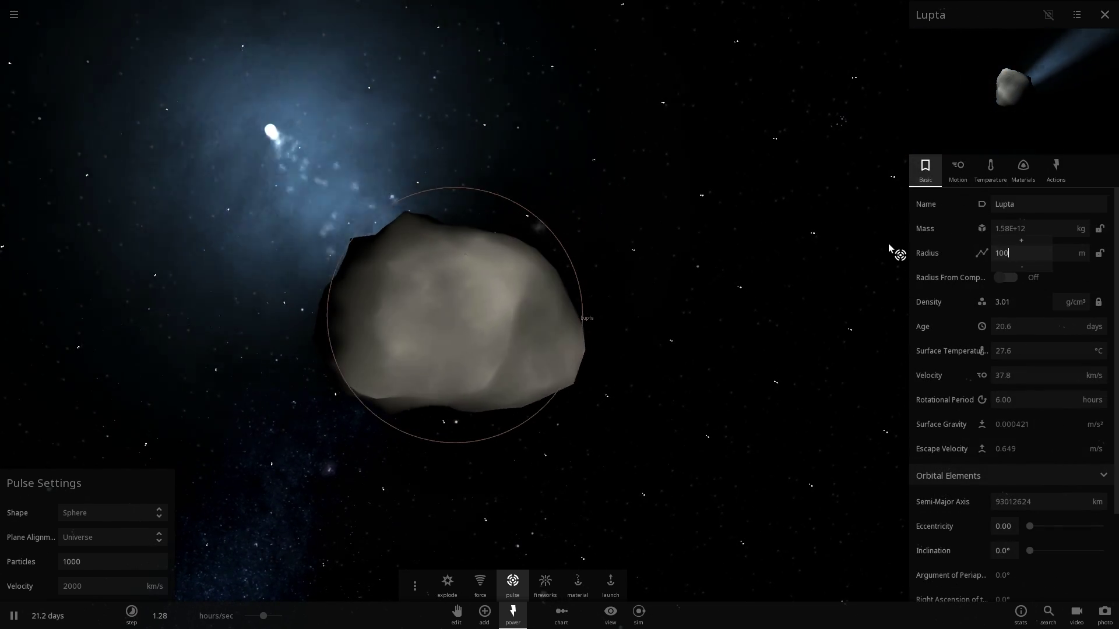
key(Return)
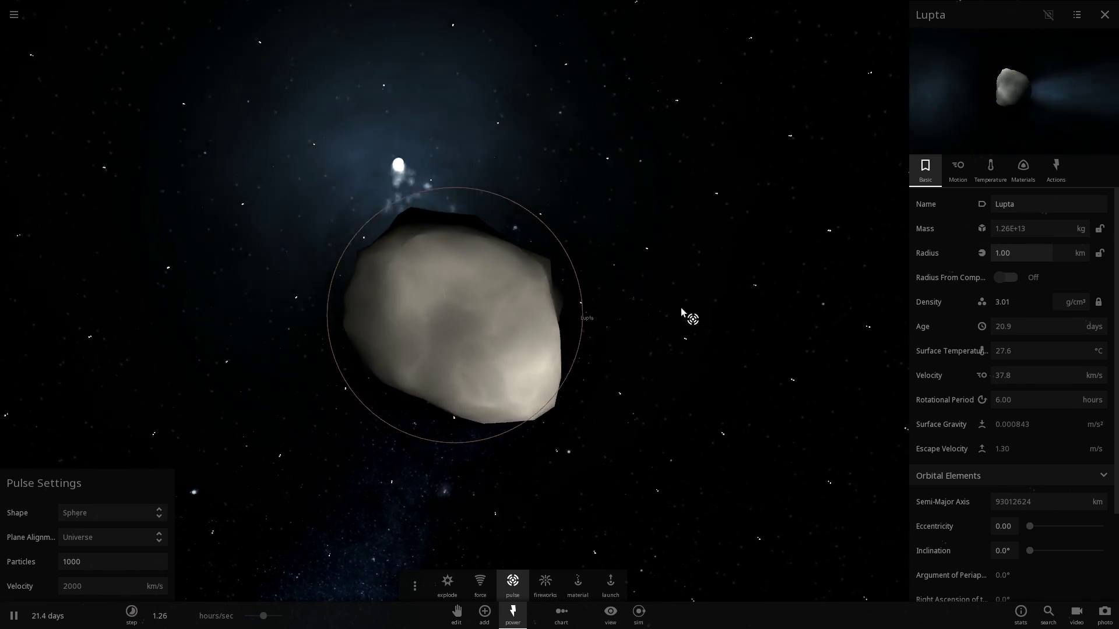
Set the asteroid's rotational period to 3 hours in its motion properties.
click(957, 168)
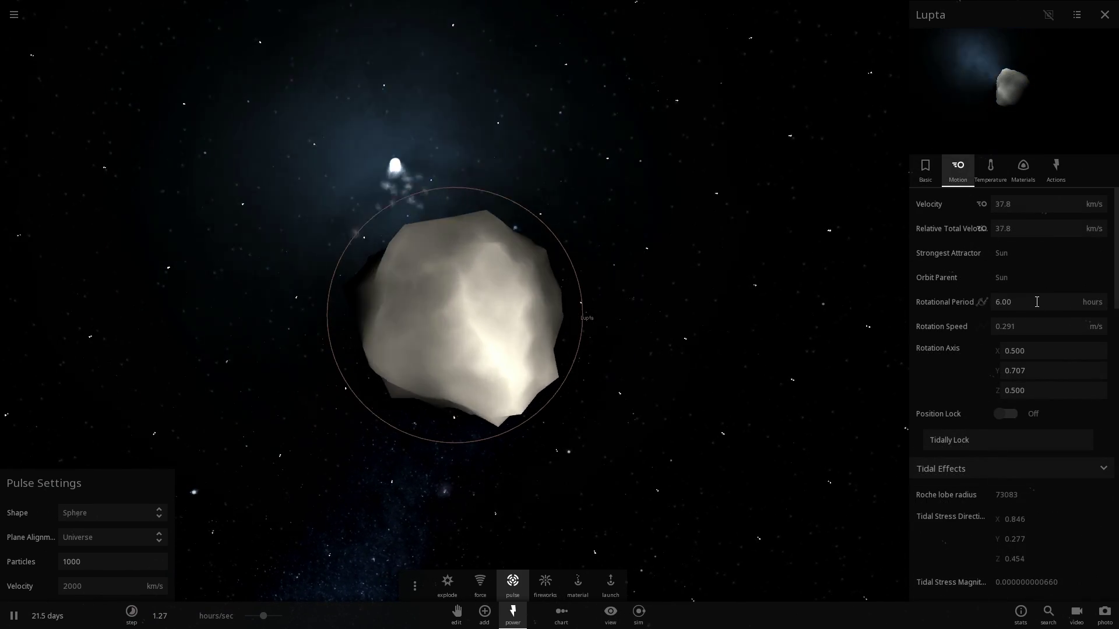
click(1037, 302)
text(3)
key(Return)
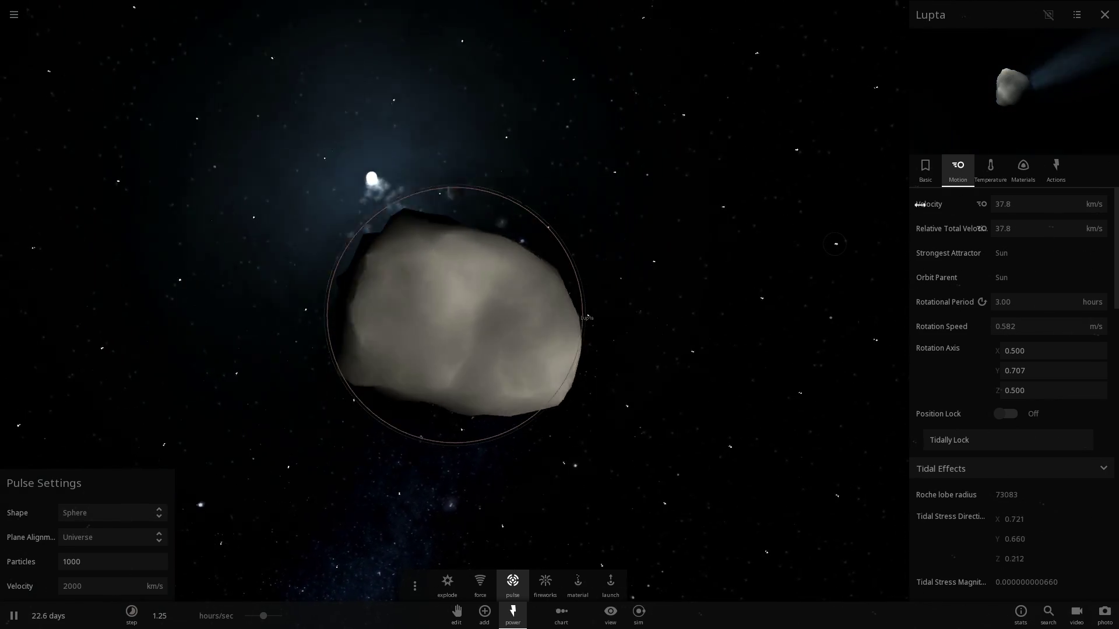
Set the asteroid's rotational period to 1 hour.
click(1026, 301)
text(1)
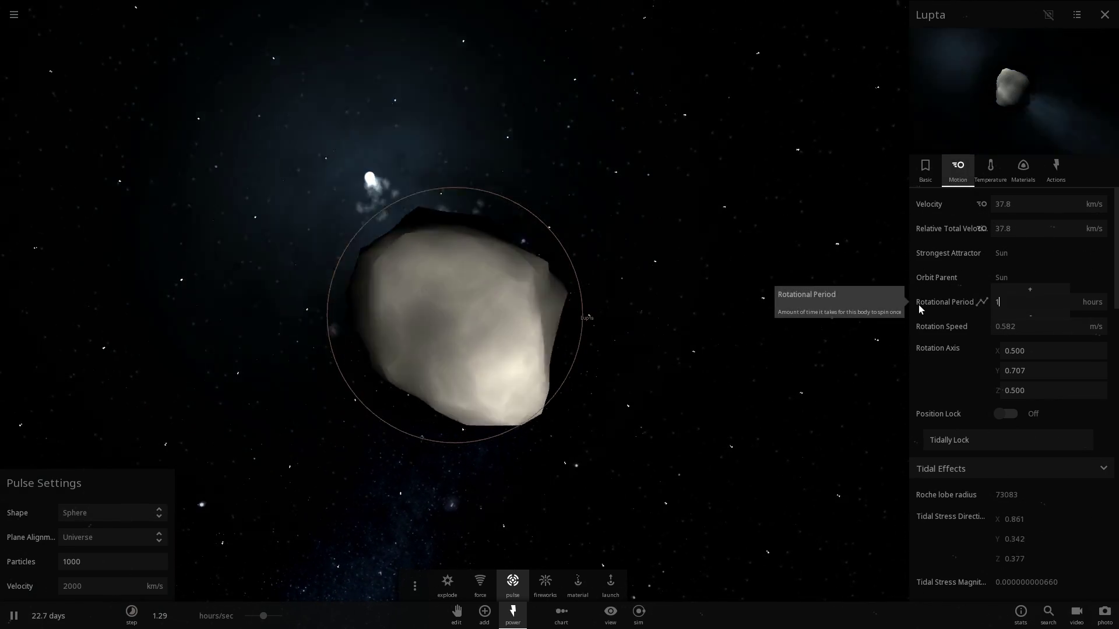
key(Return)
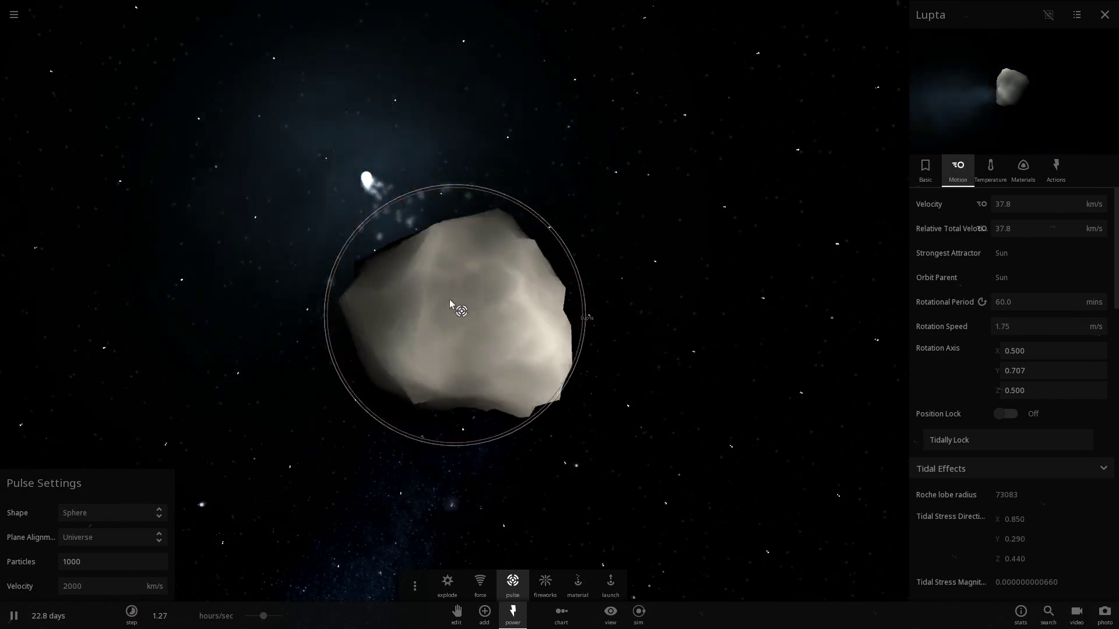
Slow the running simulation to the sec/sec range and set off an explosion on the asteroid with the Explode power.
key(space)
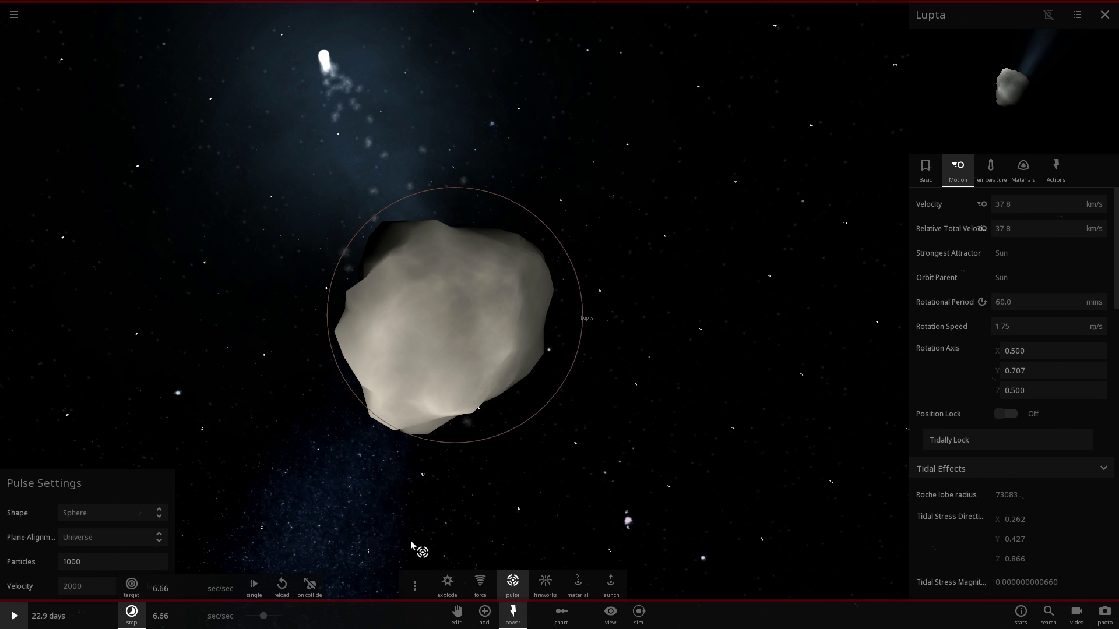
key(space)
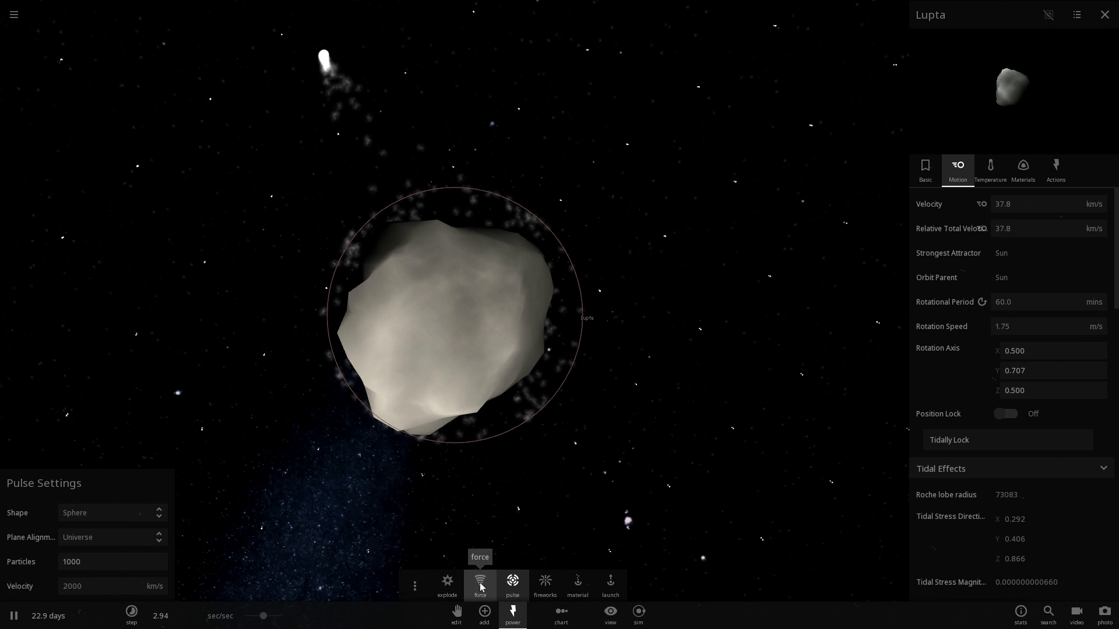
key(space)
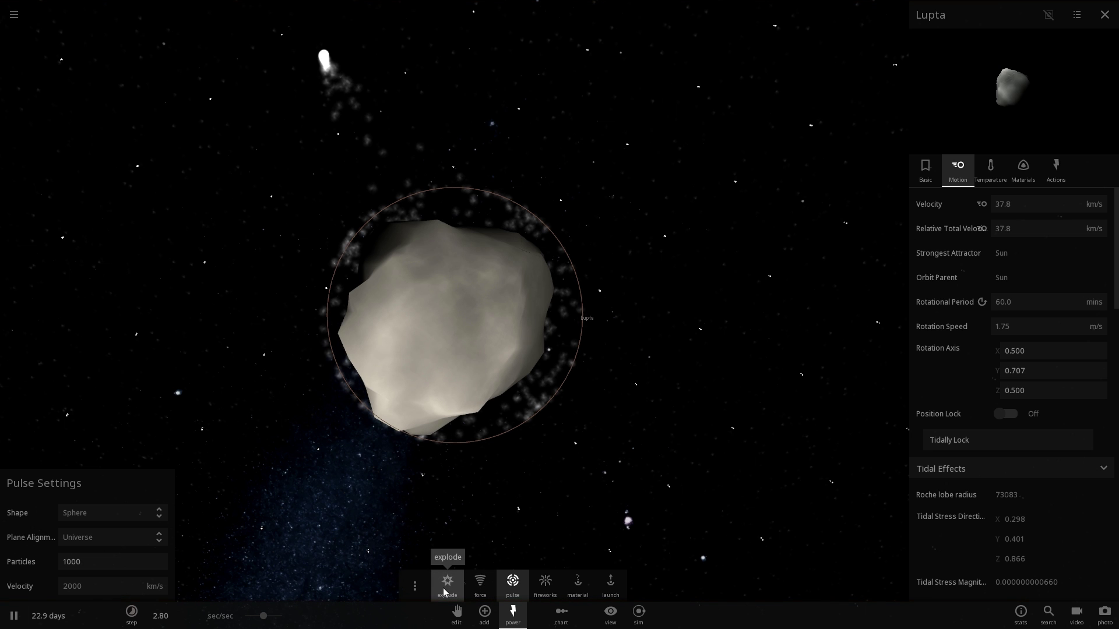
click(444, 591)
click(467, 325)
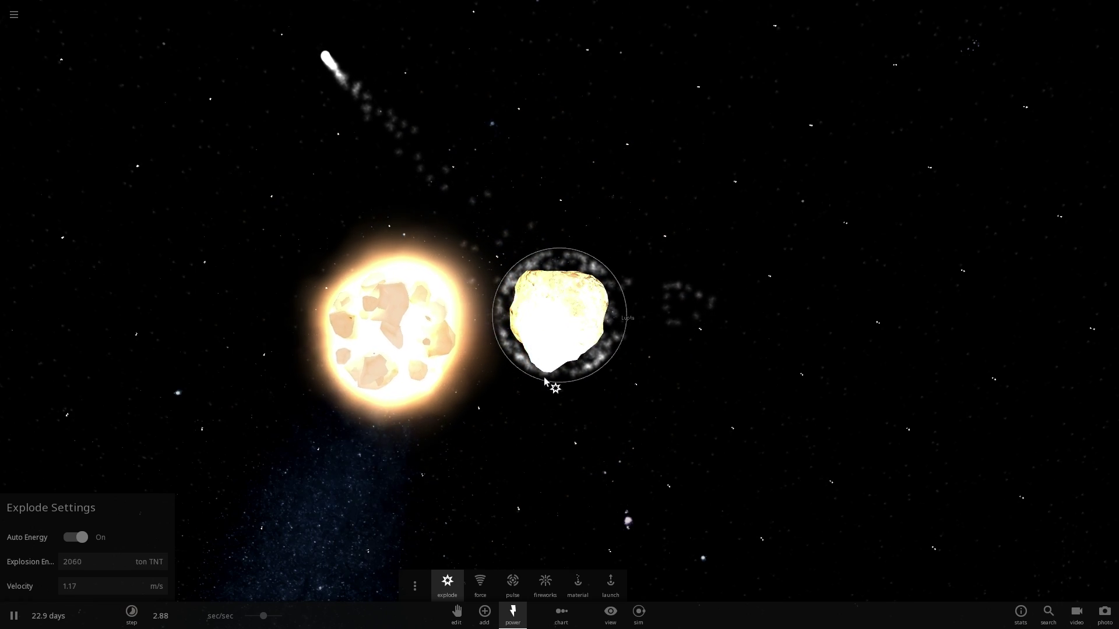
Leave the Explode power and examine the heated asteroid and its ejected fragments from several angles.
right_drag(557, 316, 306, 320)
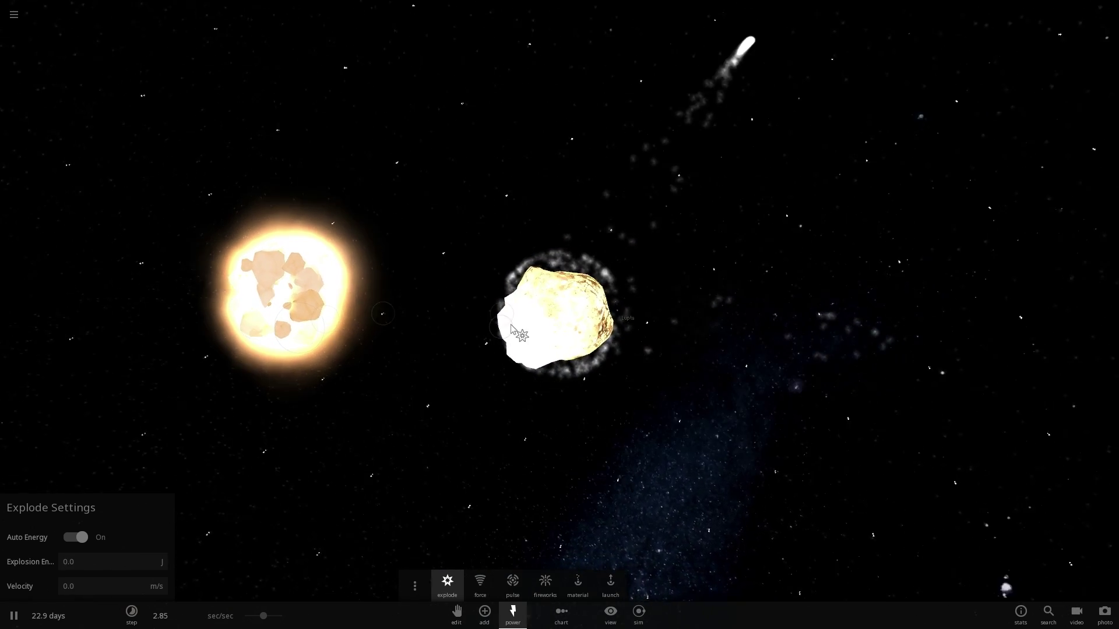
right_drag(511, 324, 408, 357)
key(Escape)
click(572, 321)
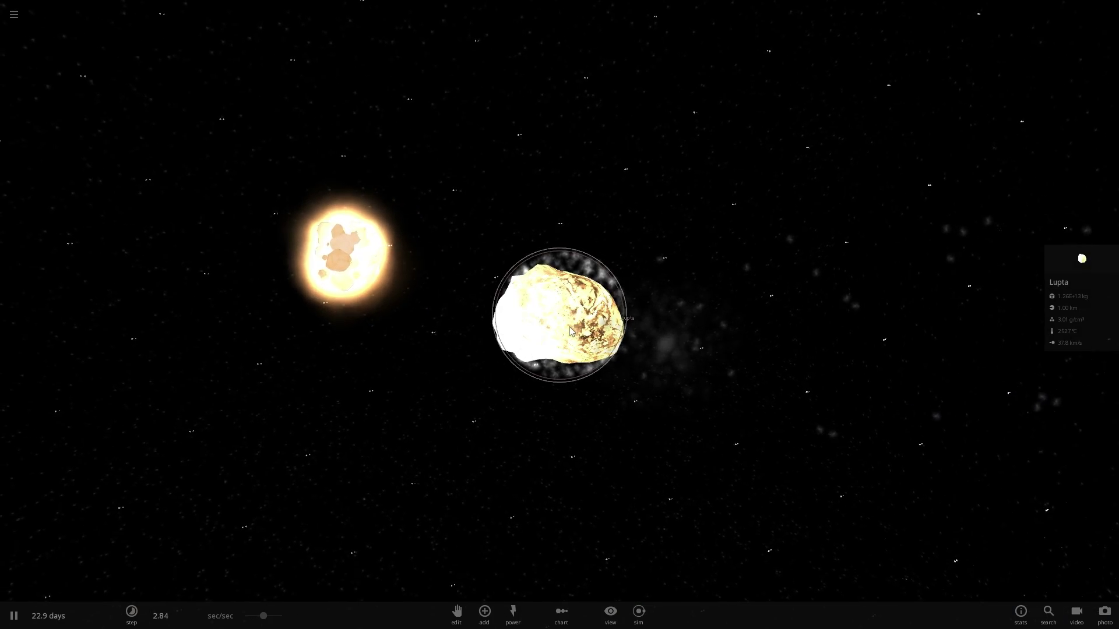
right_drag(570, 328, 591, 357)
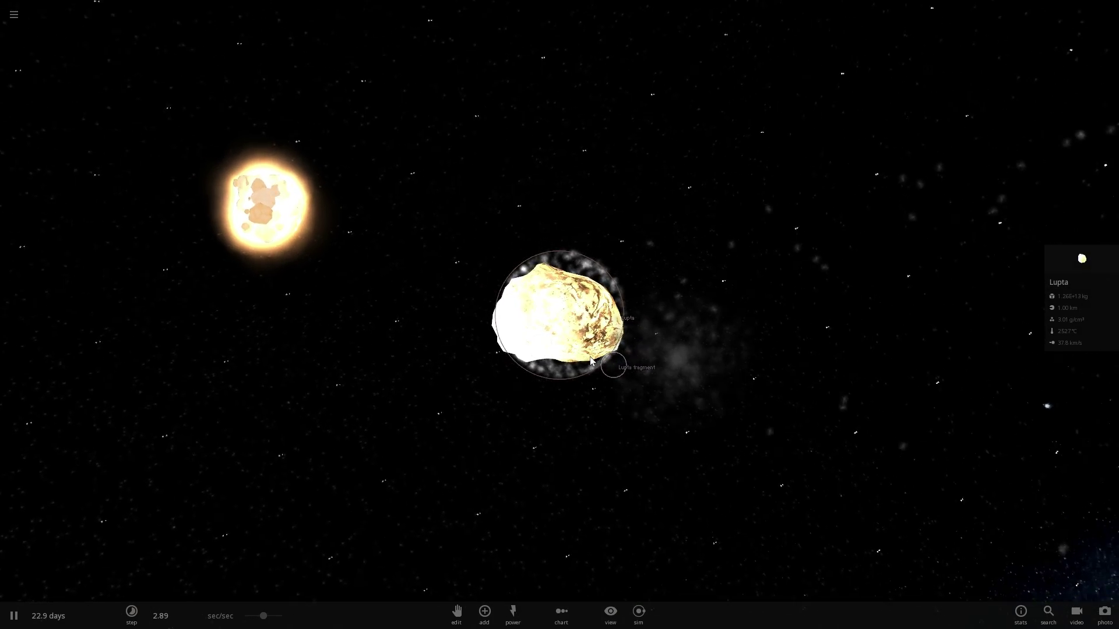
right_drag(435, 321, 387, 304)
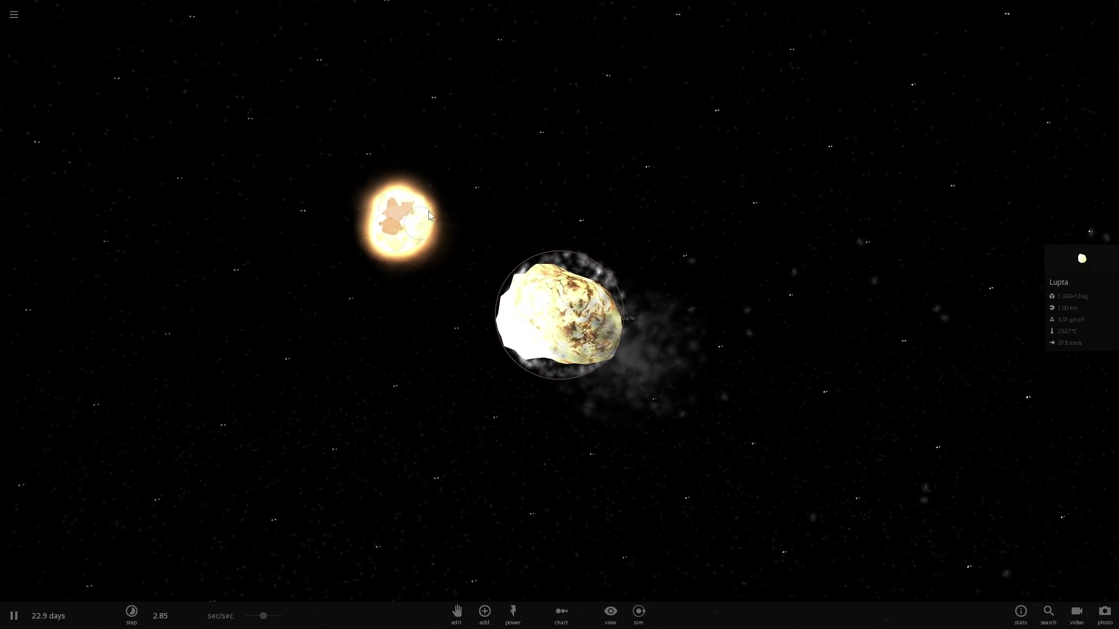
right_drag(562, 294, 521, 264)
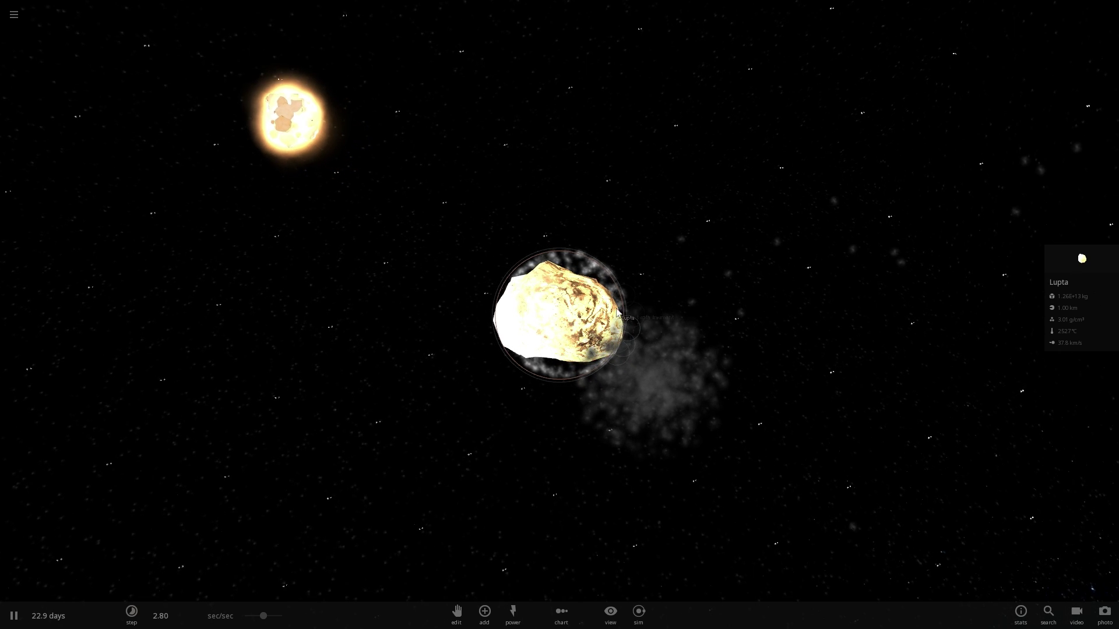
right_drag(644, 337, 583, 382)
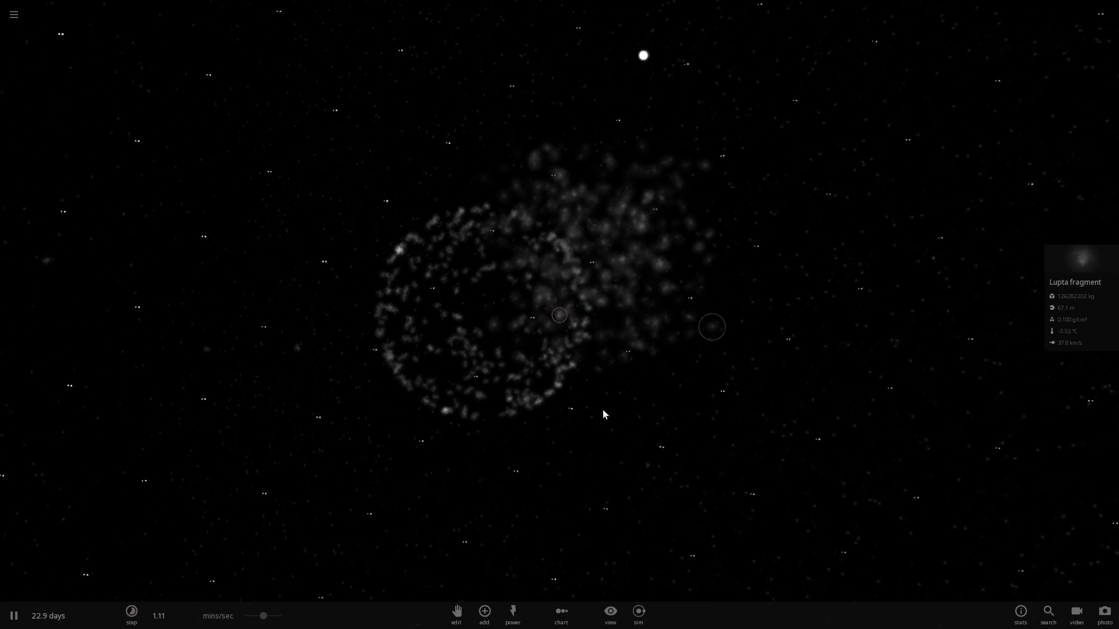
Add random asteroids in Binary mode with Balance Motion on, placing them as a pair in open space.
click(484, 612)
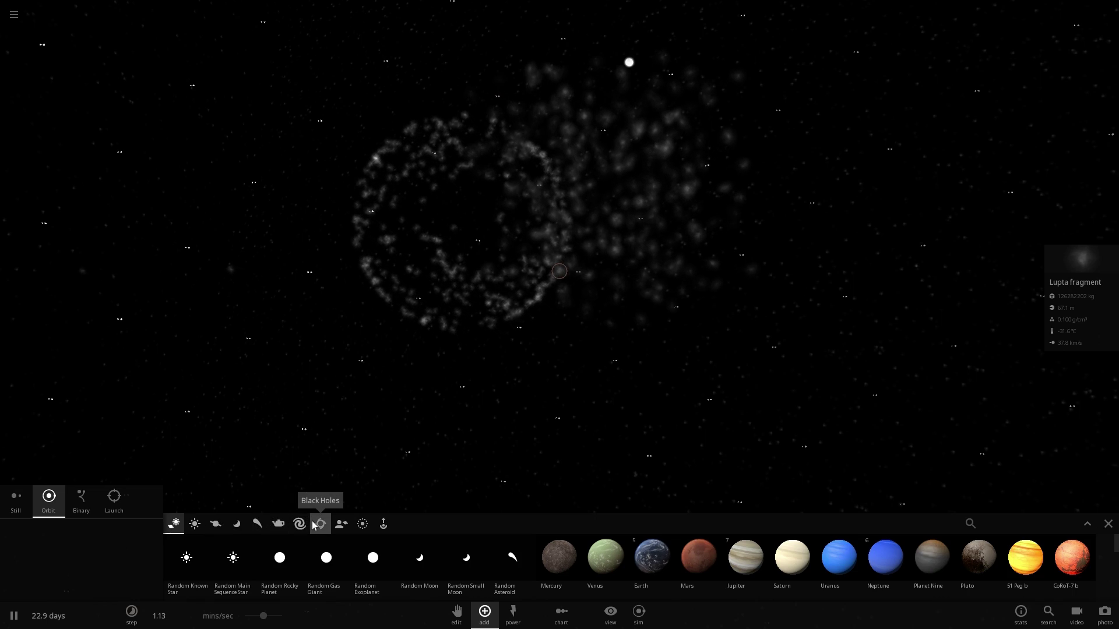
click(257, 524)
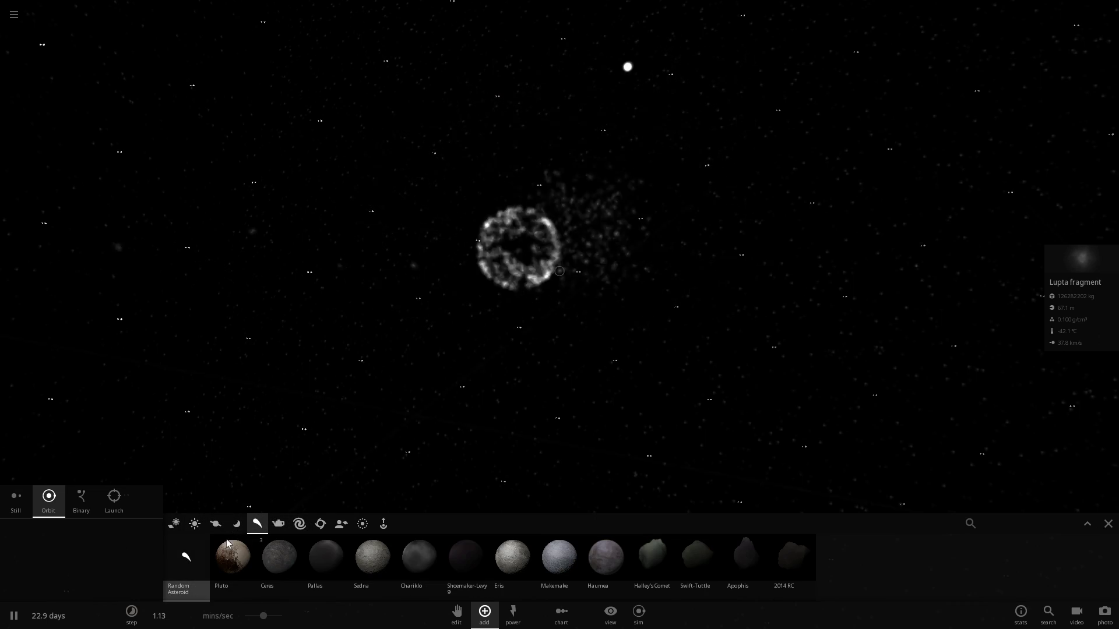
click(229, 545)
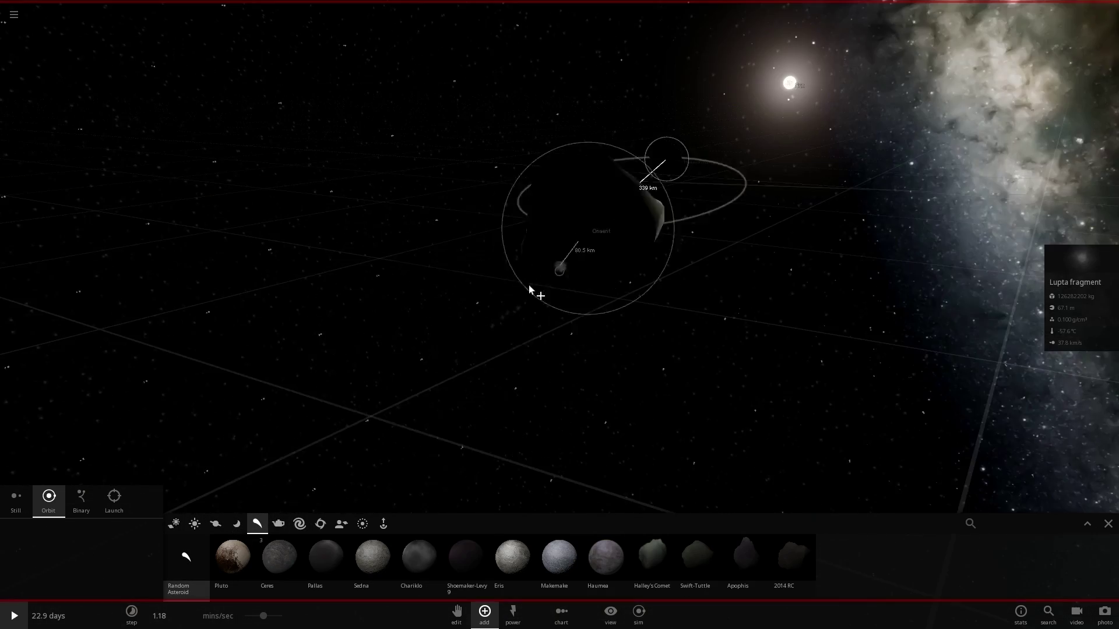
click(88, 502)
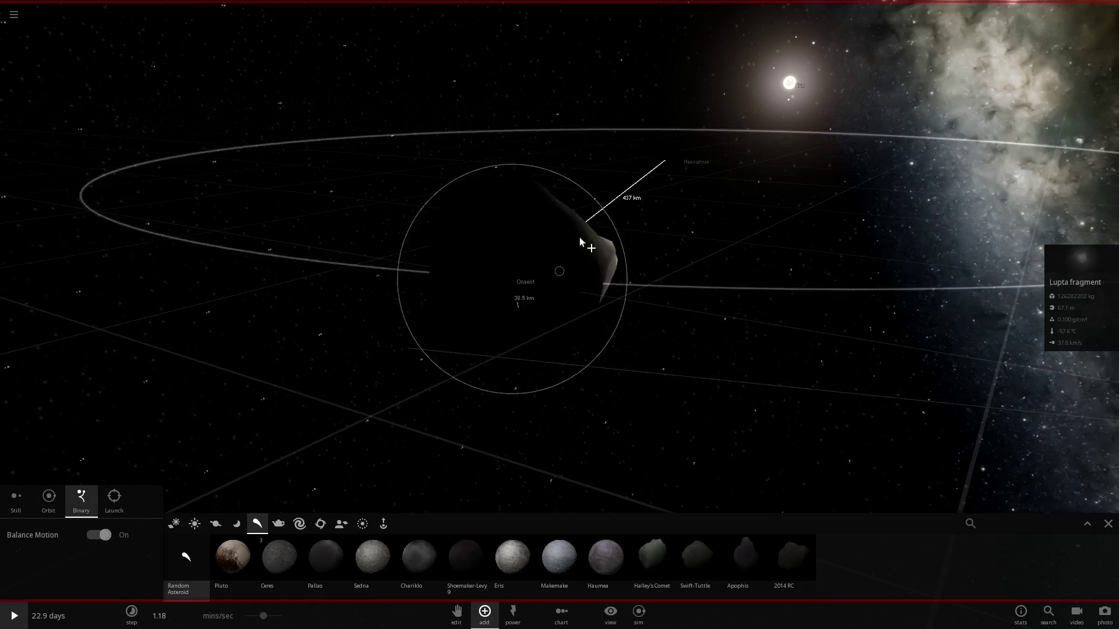
right_drag(662, 229, 641, 198)
scroll(691, 63, down, 2)
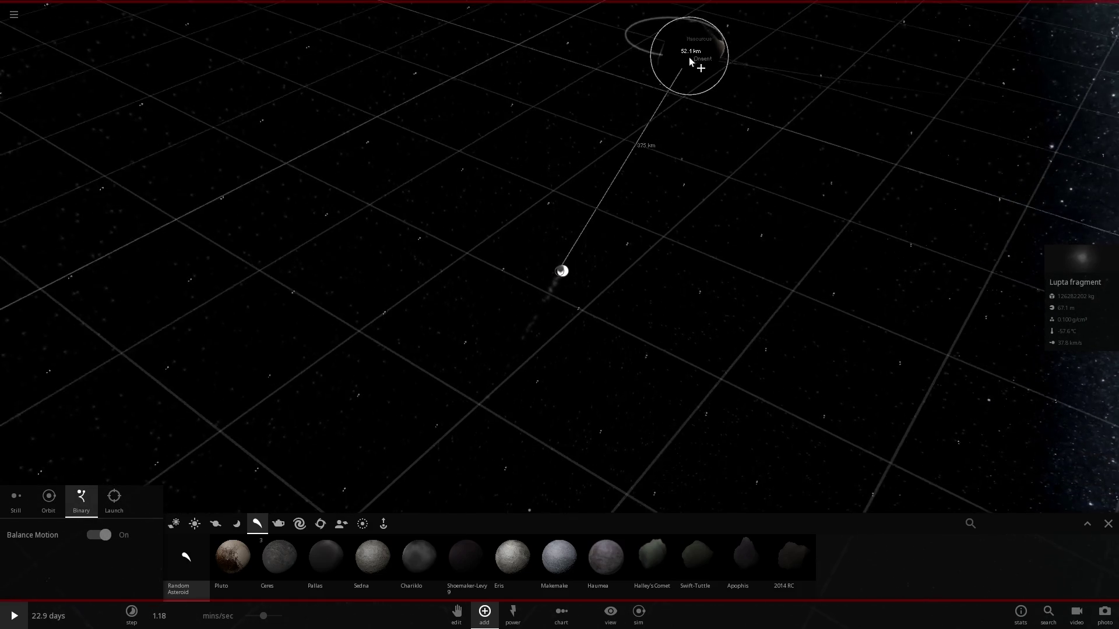
right_drag(689, 57, 627, 40)
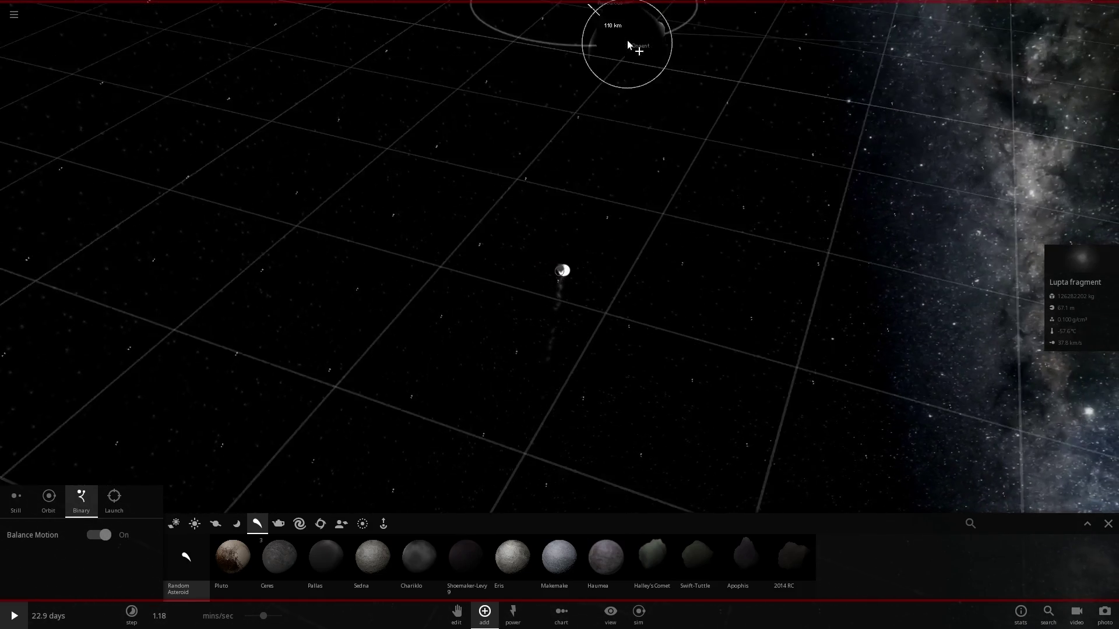
scroll(627, 41, up, 2)
scroll(624, 38, down, 3)
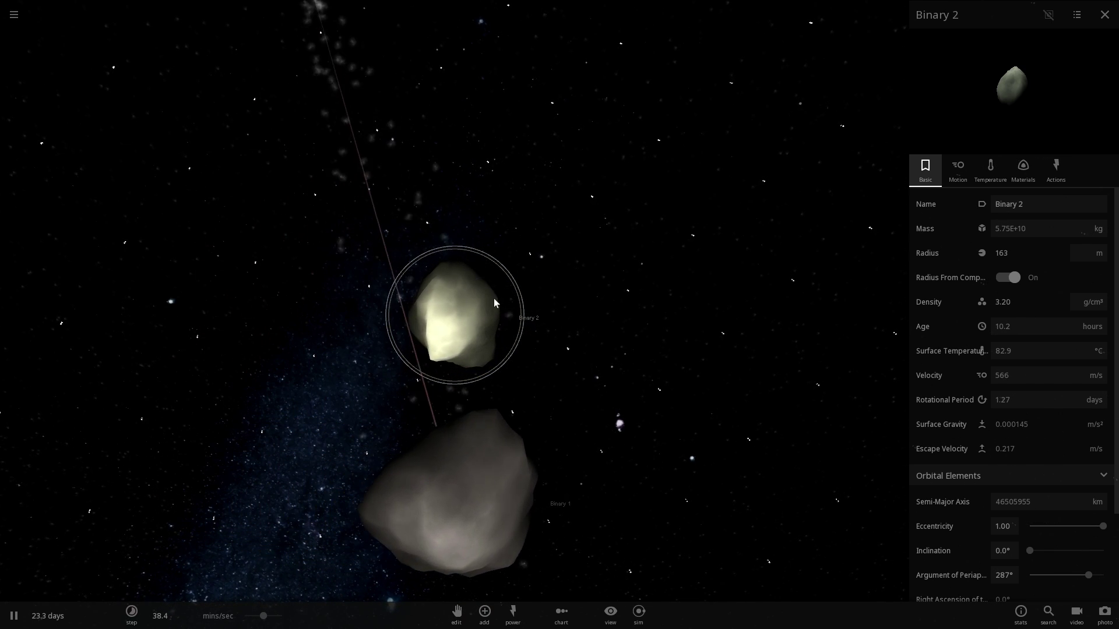
Select the Binary 1 asteroid and open its motion properties.
click(620, 485)
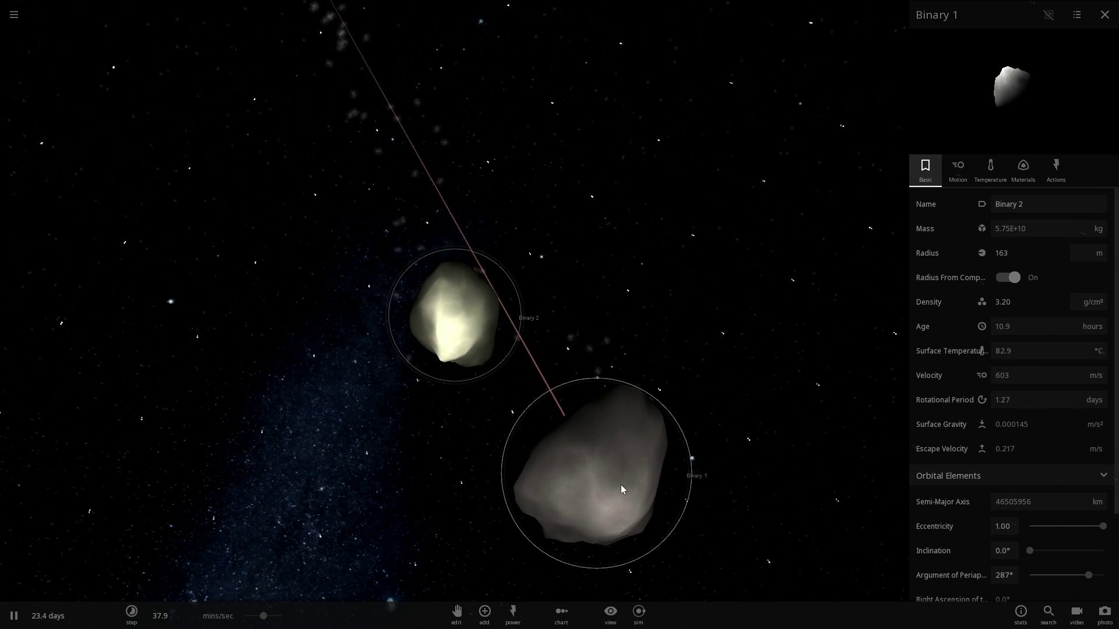
click(958, 172)
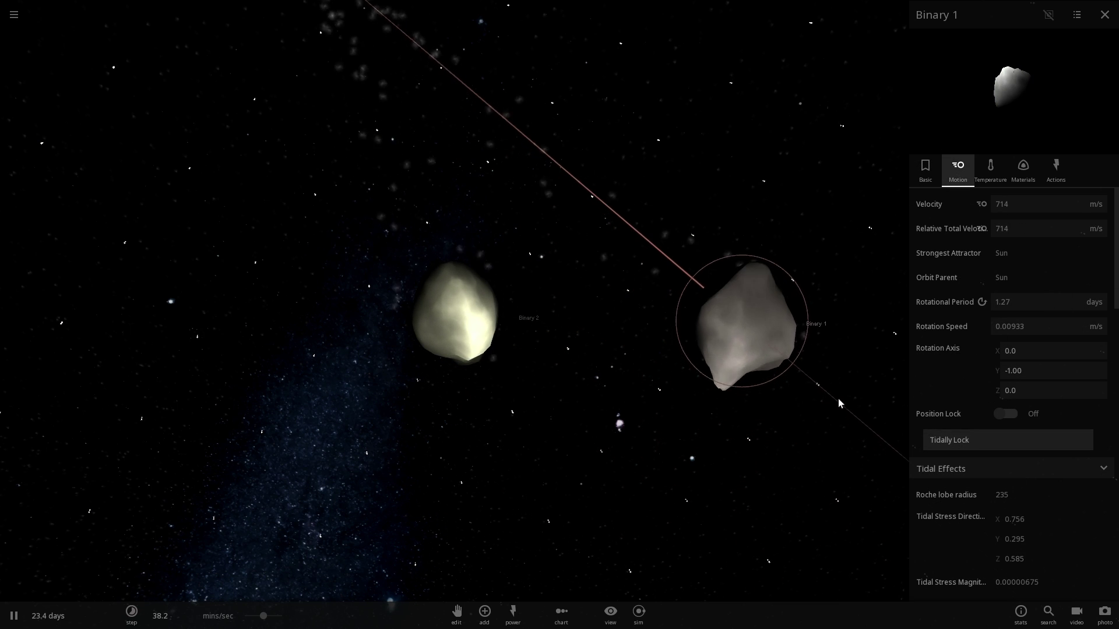
Select the Binary 2 asteroid and examine its motion properties and the pair's movement from several angles.
click(496, 330)
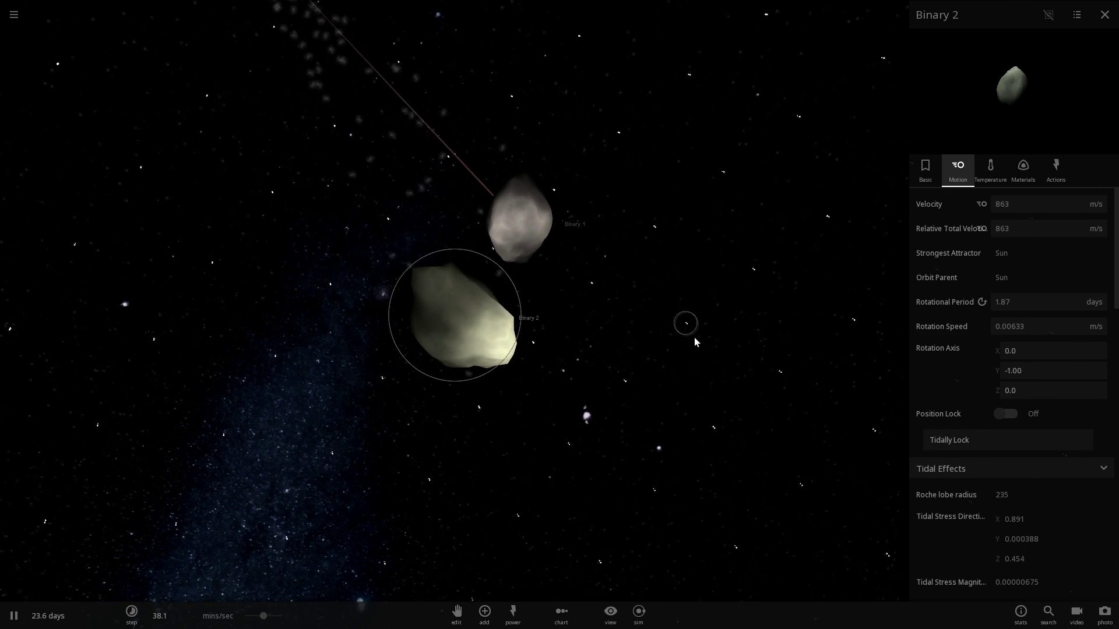
drag(695, 338, 580, 333)
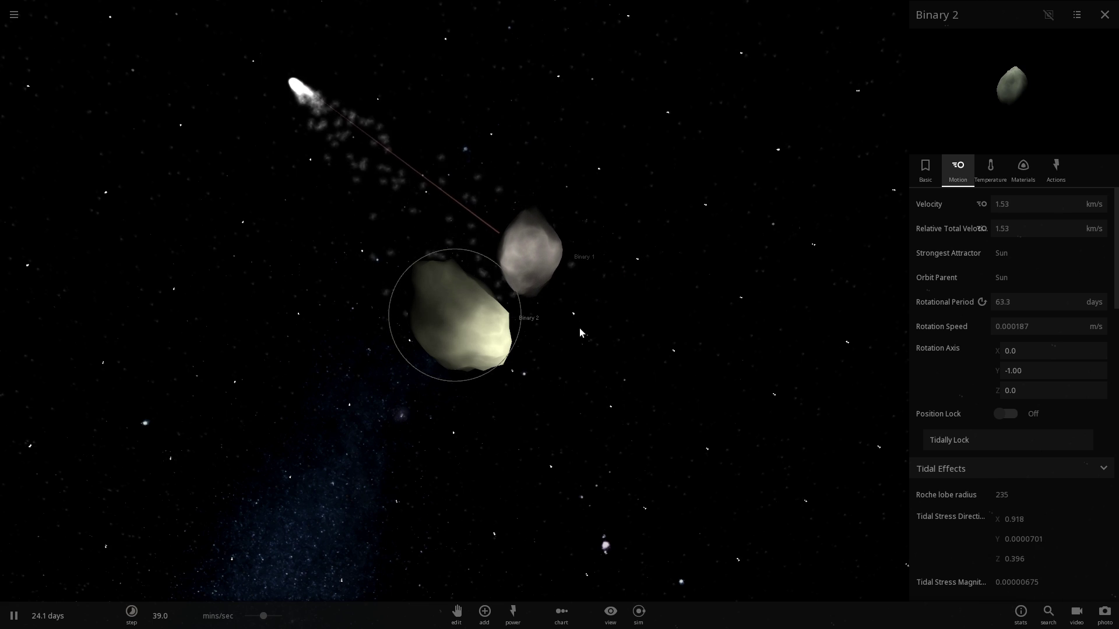
drag(590, 299, 385, 279)
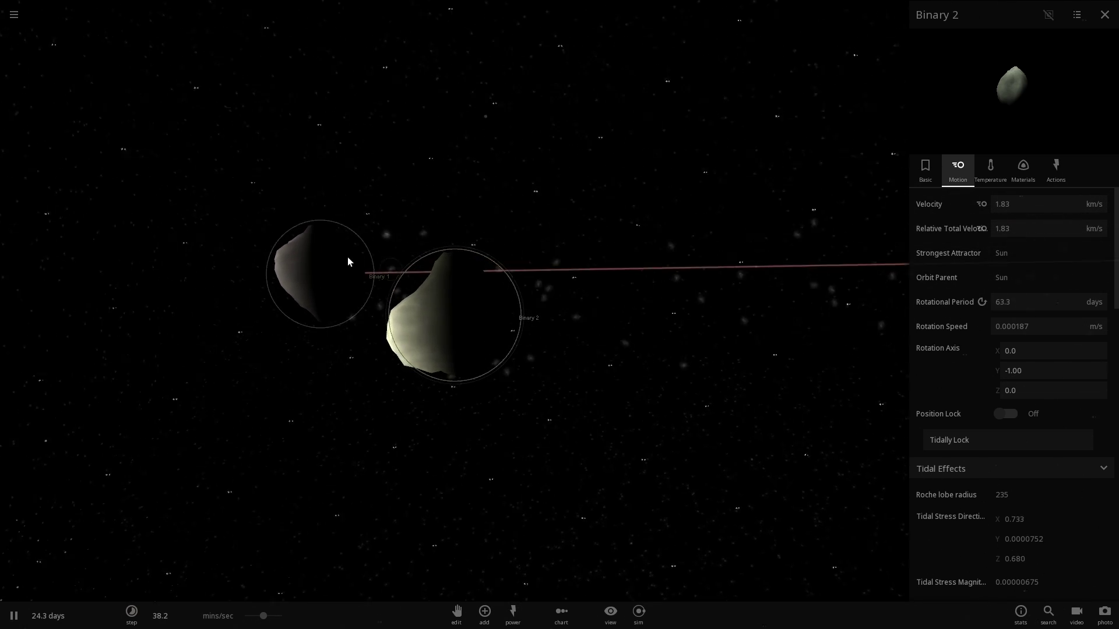
drag(347, 257, 278, 249)
drag(364, 248, 310, 241)
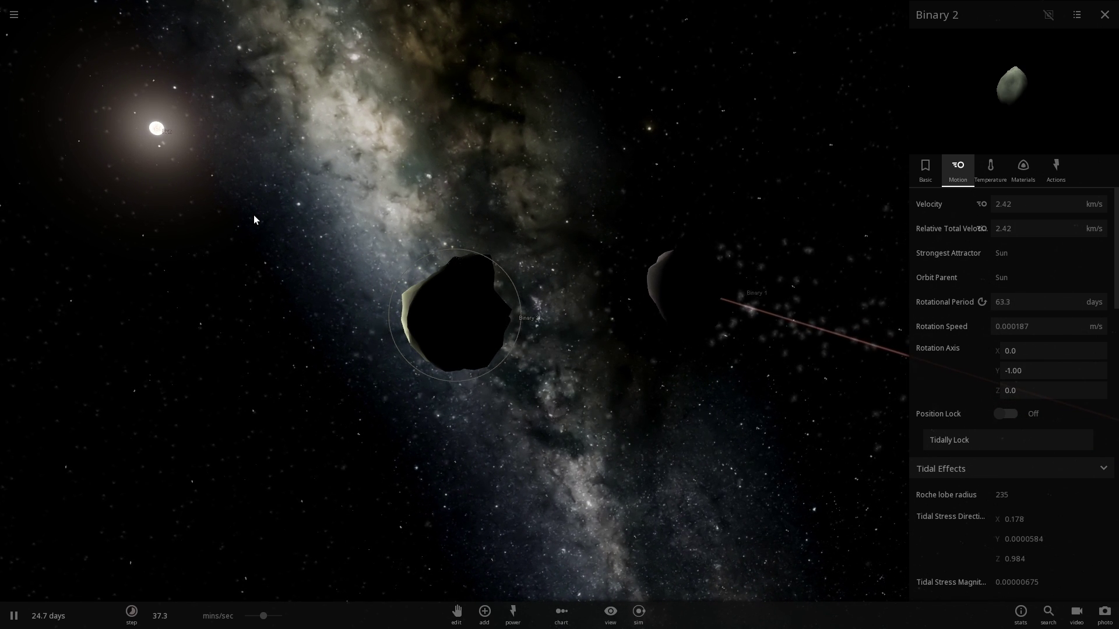
Open the Solar System simulation, focus on Earth and slow the time step to about 3.56 mins/sec.
click(14, 15)
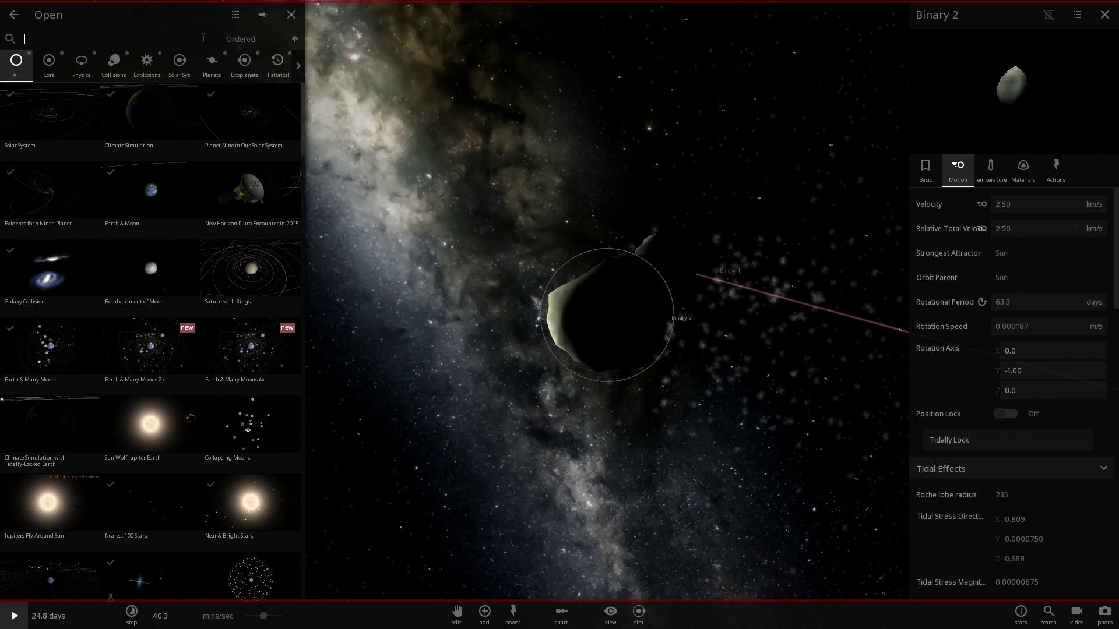
click(56, 120)
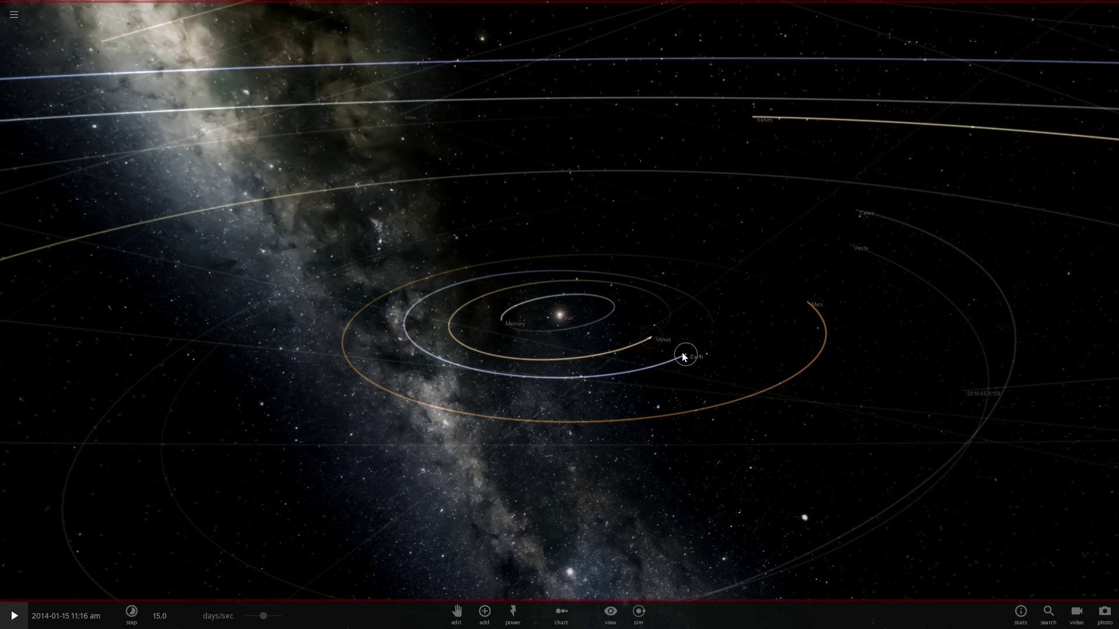
double_click(684, 357)
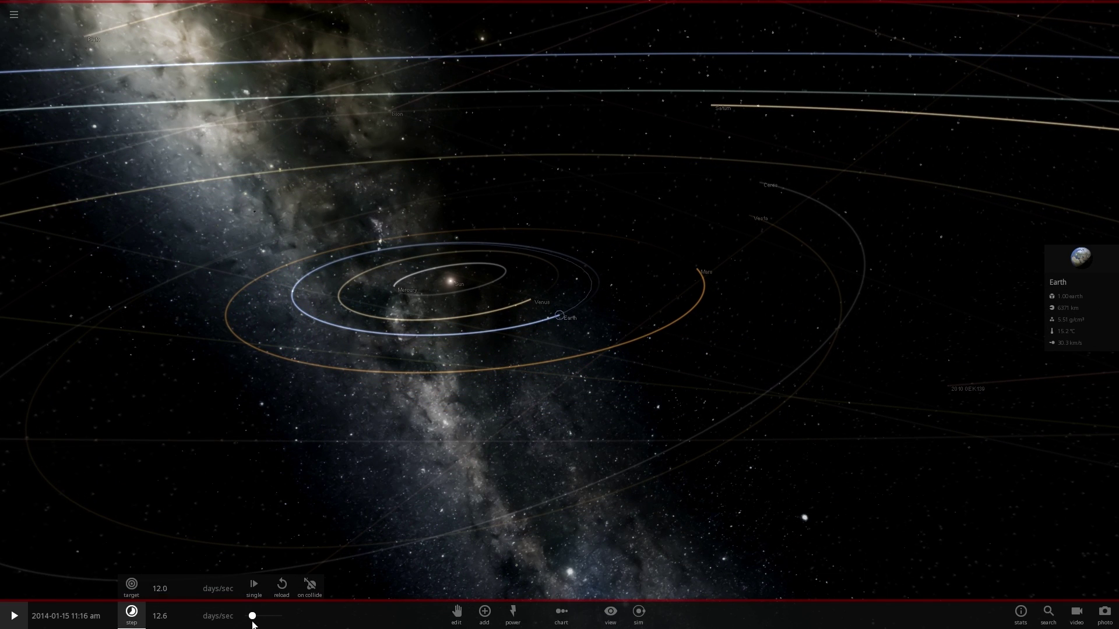
drag(253, 623, 260, 619)
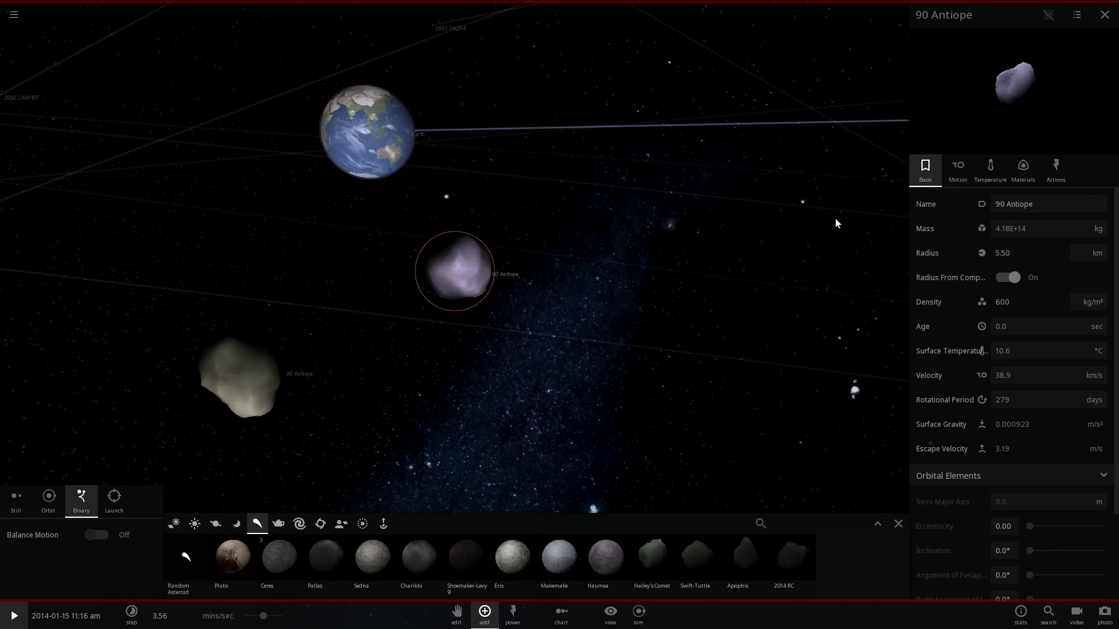
Close the object library and run the simulation with the 90 Antiope pair near Earth, slowing it to about 1.65 mins/sec.
click(898, 524)
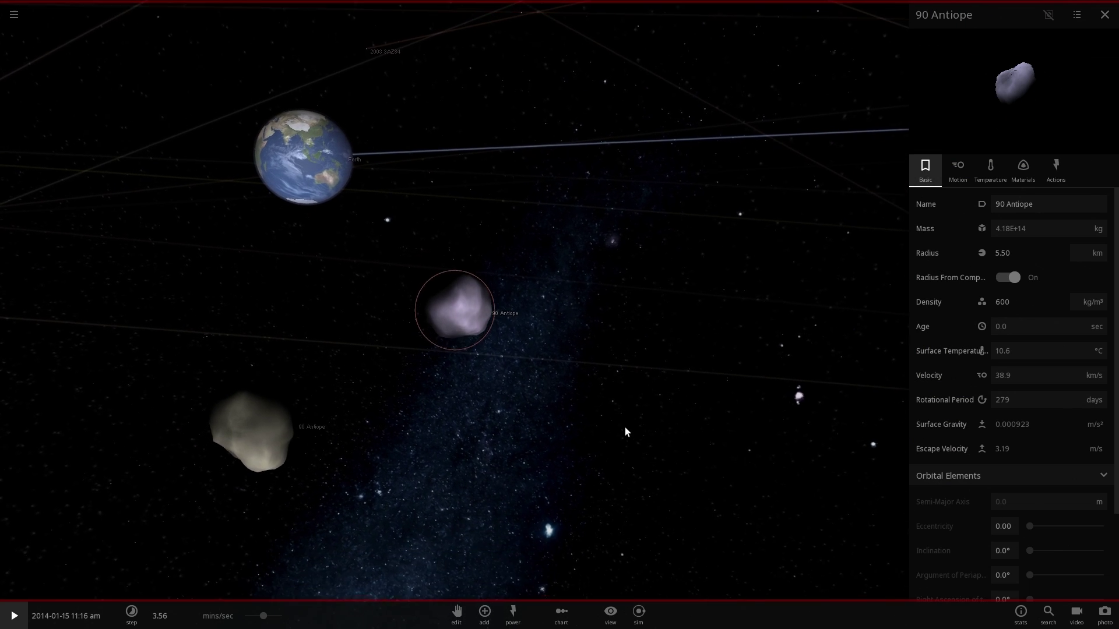
key(space)
click(570, 415)
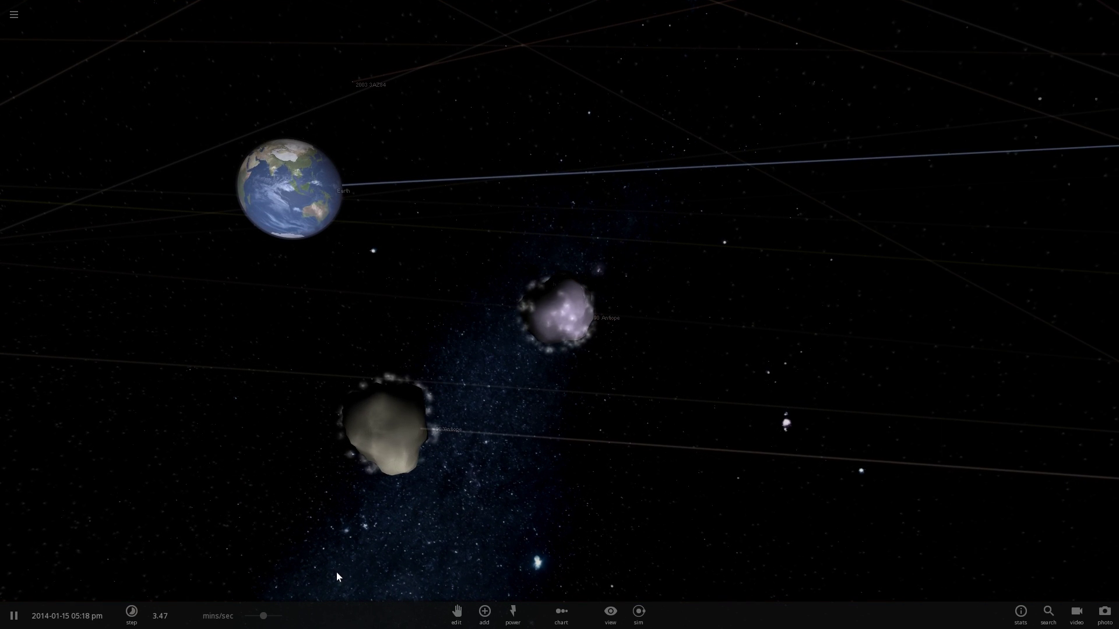
drag(258, 619, 255, 619)
drag(467, 455, 445, 438)
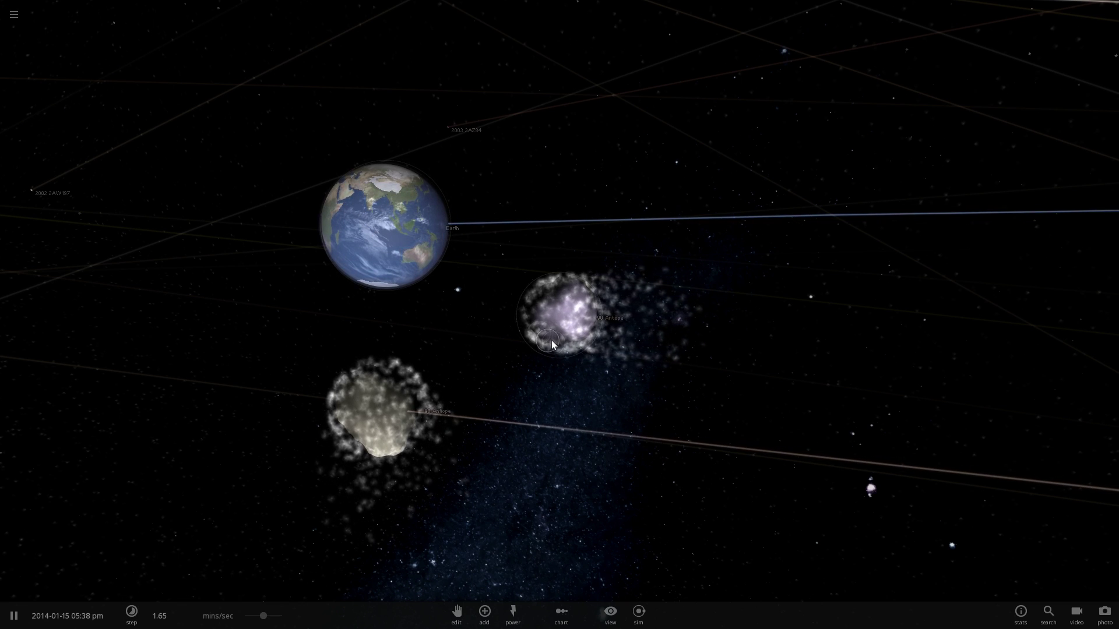
Raise the simulation speed to about 2.6 mins/sec and follow the 90 Antiope pair as it approaches Earth.
drag(551, 340, 467, 413)
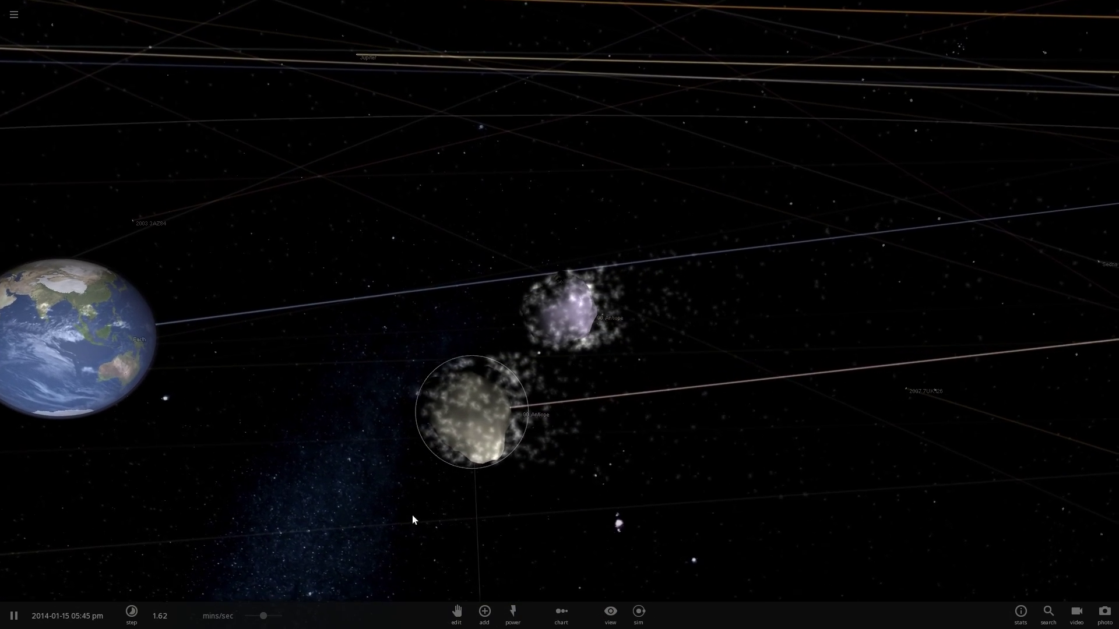
drag(265, 616, 272, 616)
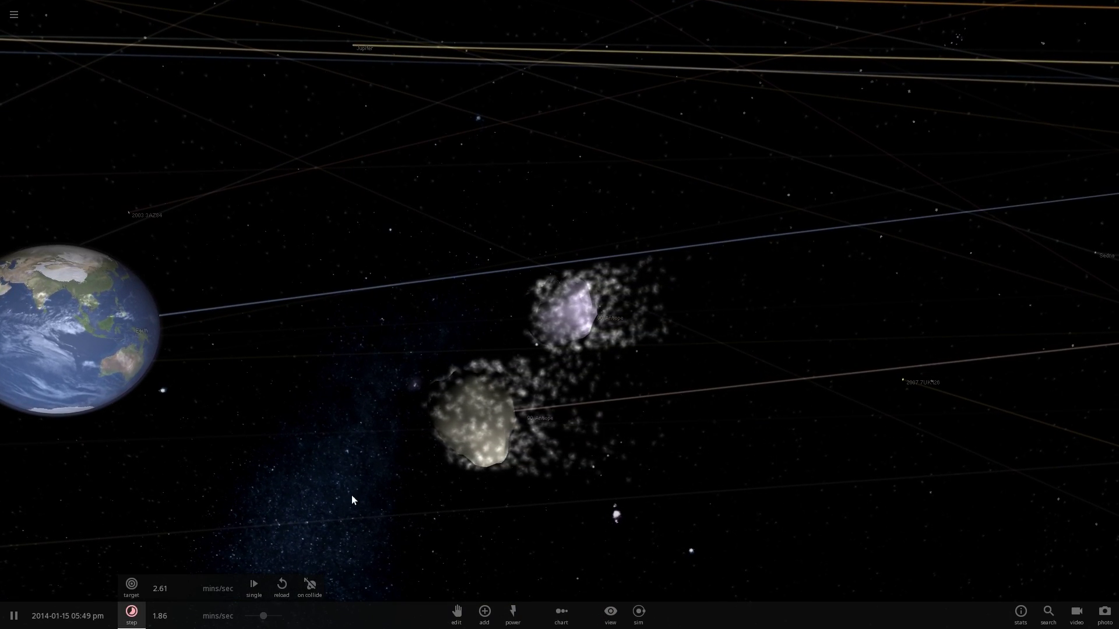
drag(351, 500, 394, 492)
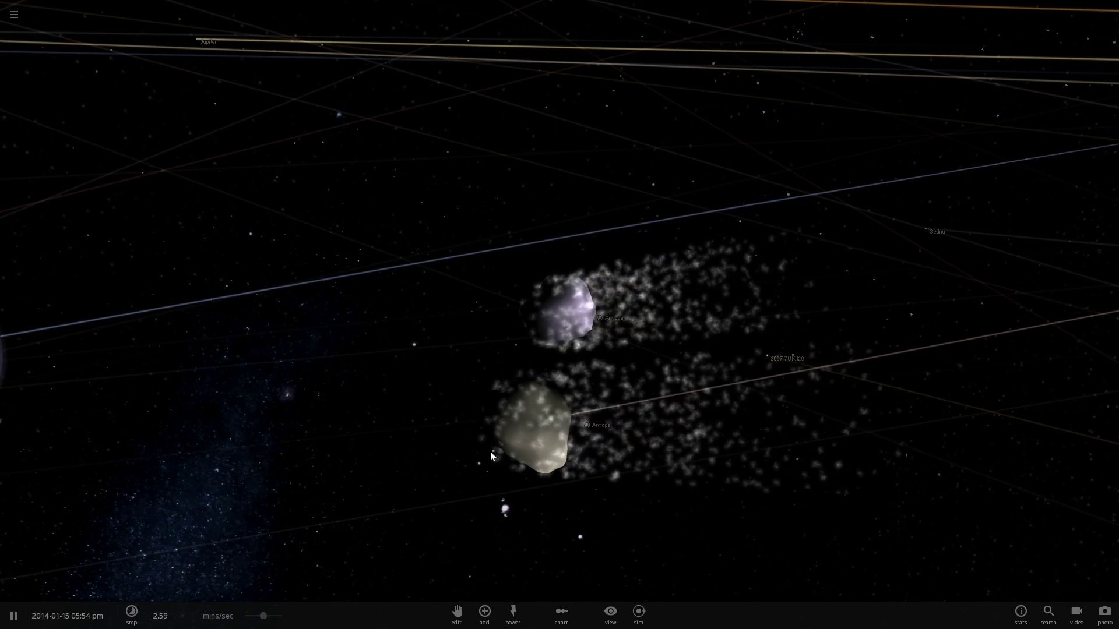
click(513, 428)
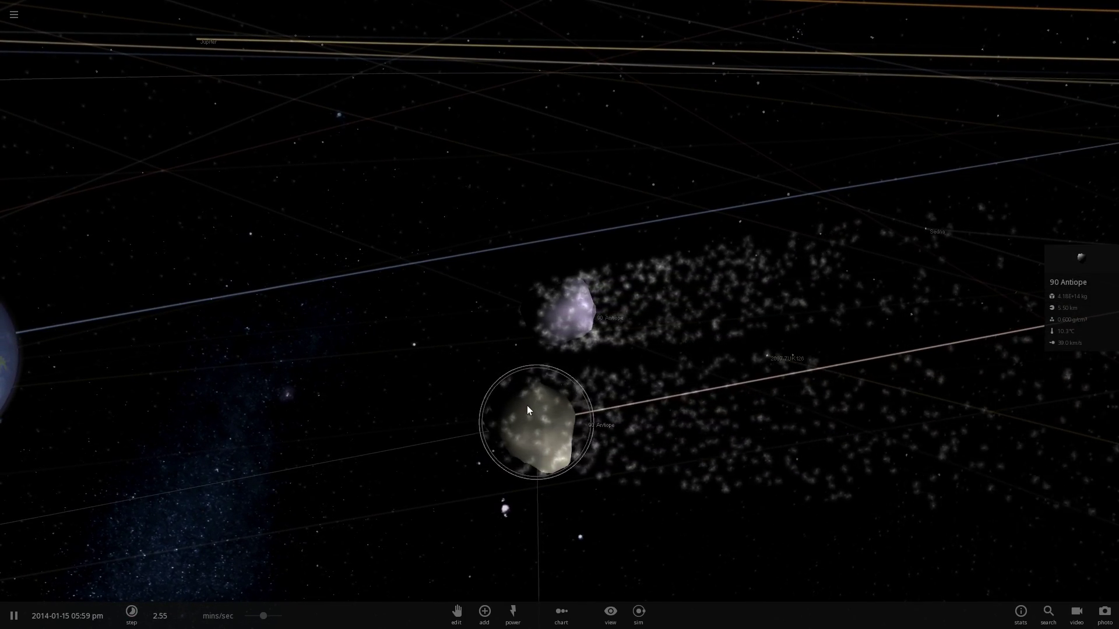
drag(526, 405, 309, 430)
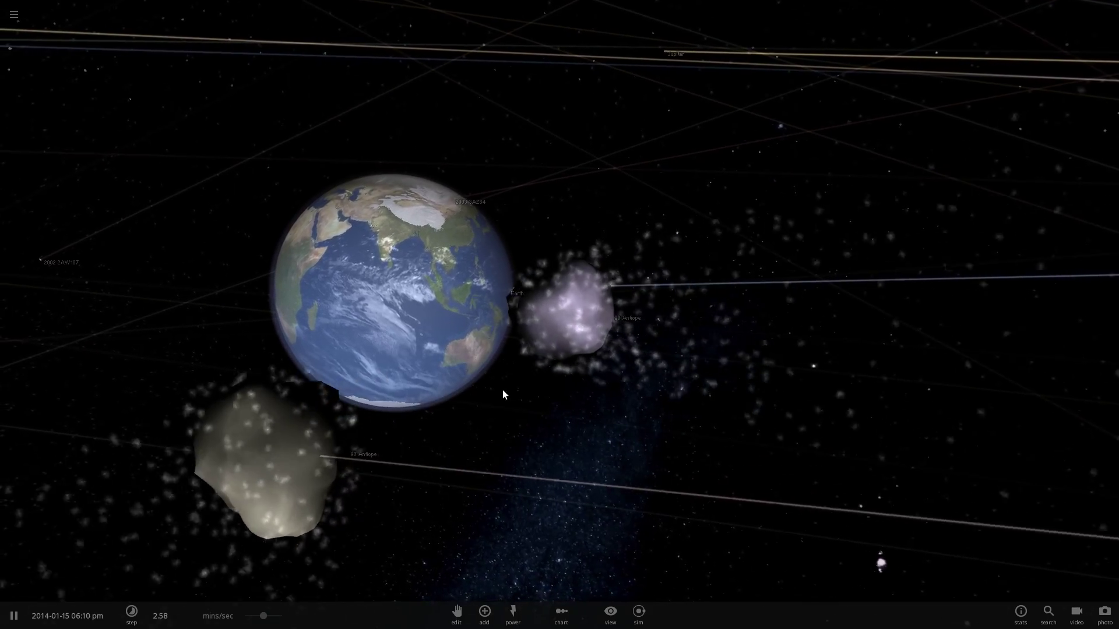
double_click(477, 392)
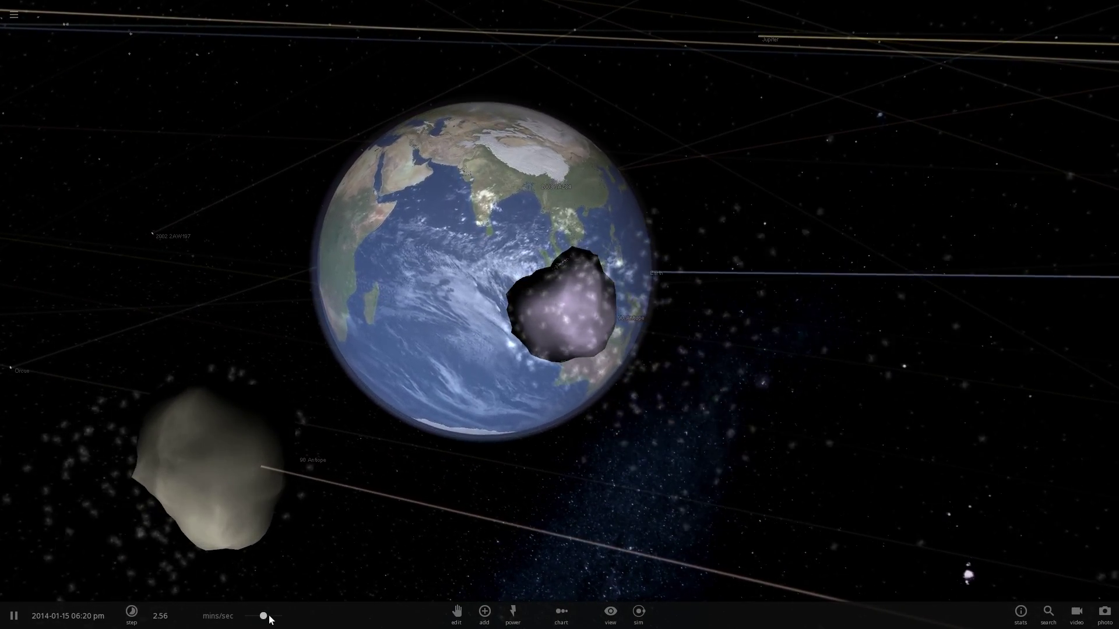
Slow the simulation to about 40.6 sec/sec as the pair nears Earth, pausing briefly to inspect both asteroids before resuming.
drag(267, 617, 261, 616)
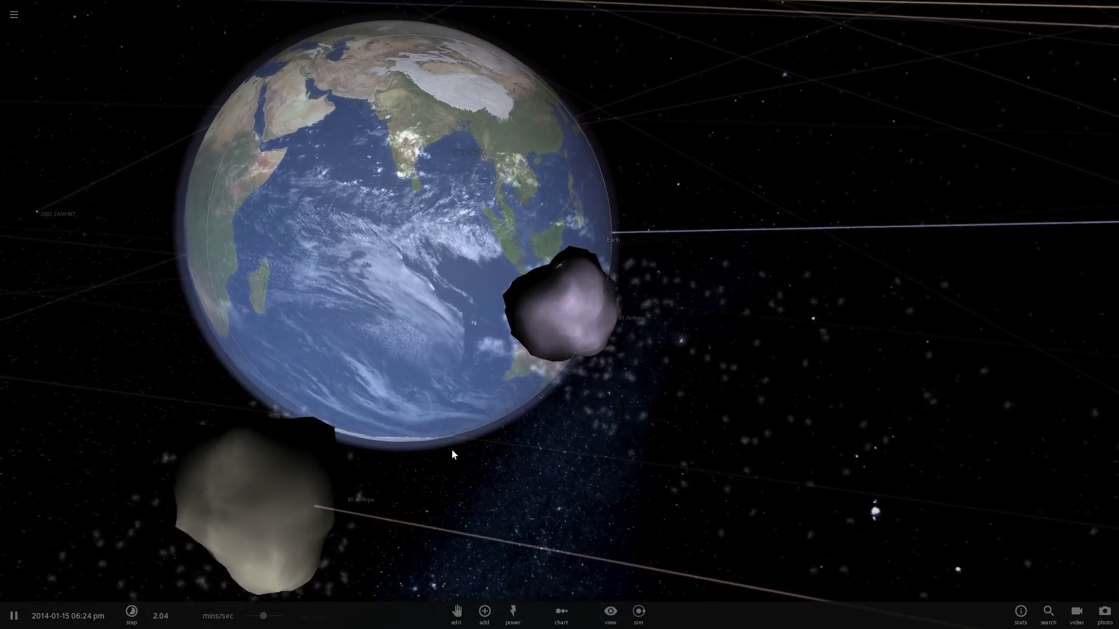
drag(263, 616, 258, 616)
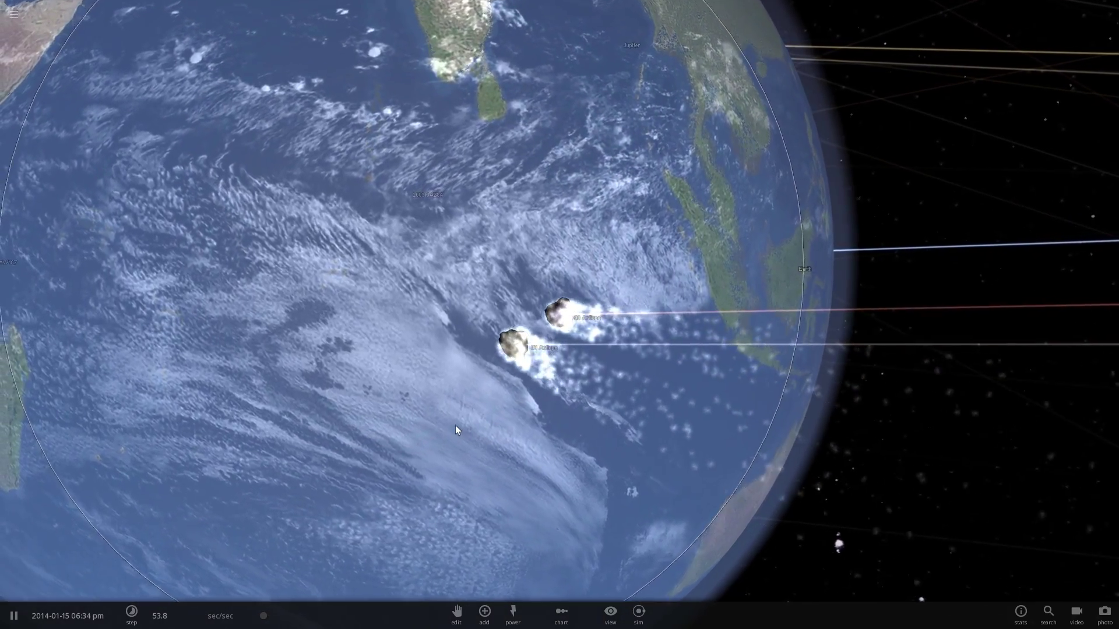
click(131, 612)
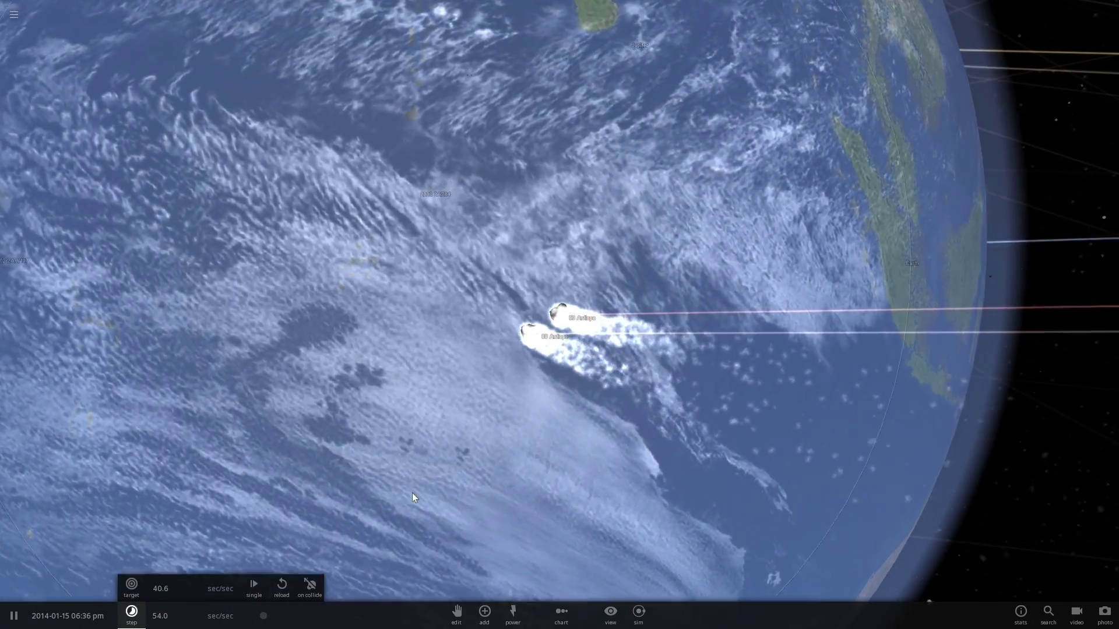
key(space)
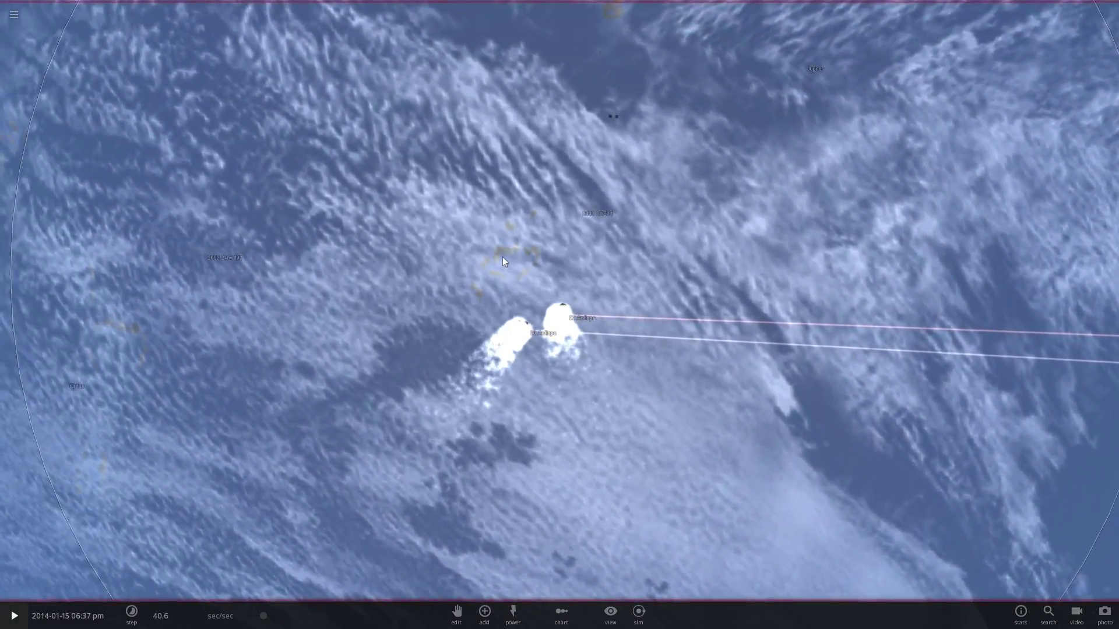
drag(553, 310, 544, 281)
key(space)
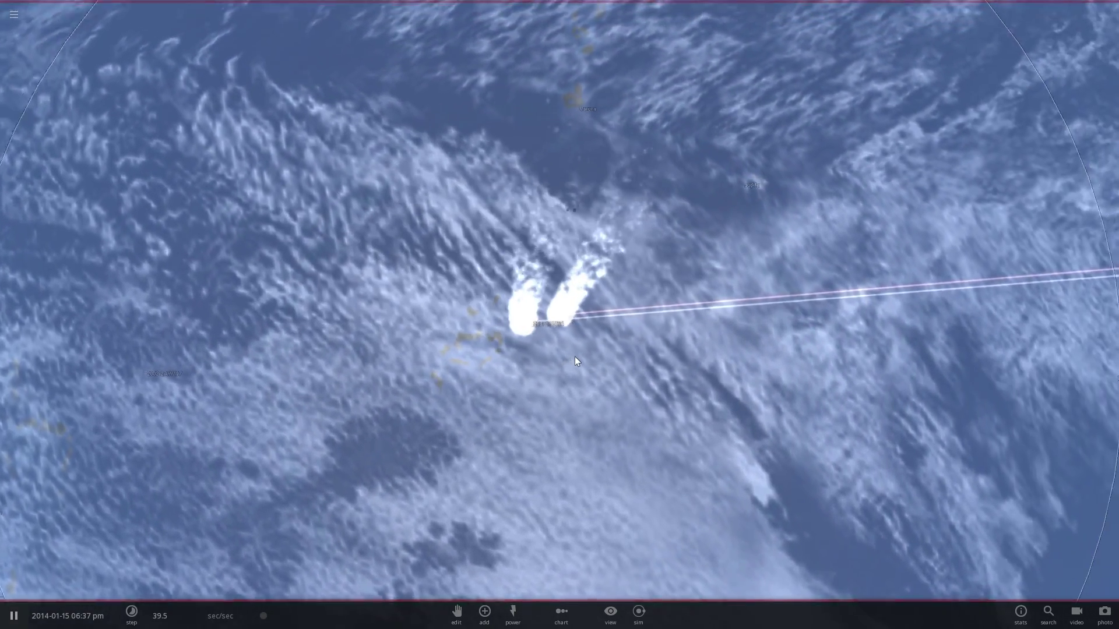
Watch the asteroid pair strike Earth, viewing the impact site over the Indian Ocean from close up and farther away.
scroll(594, 382, down, 8)
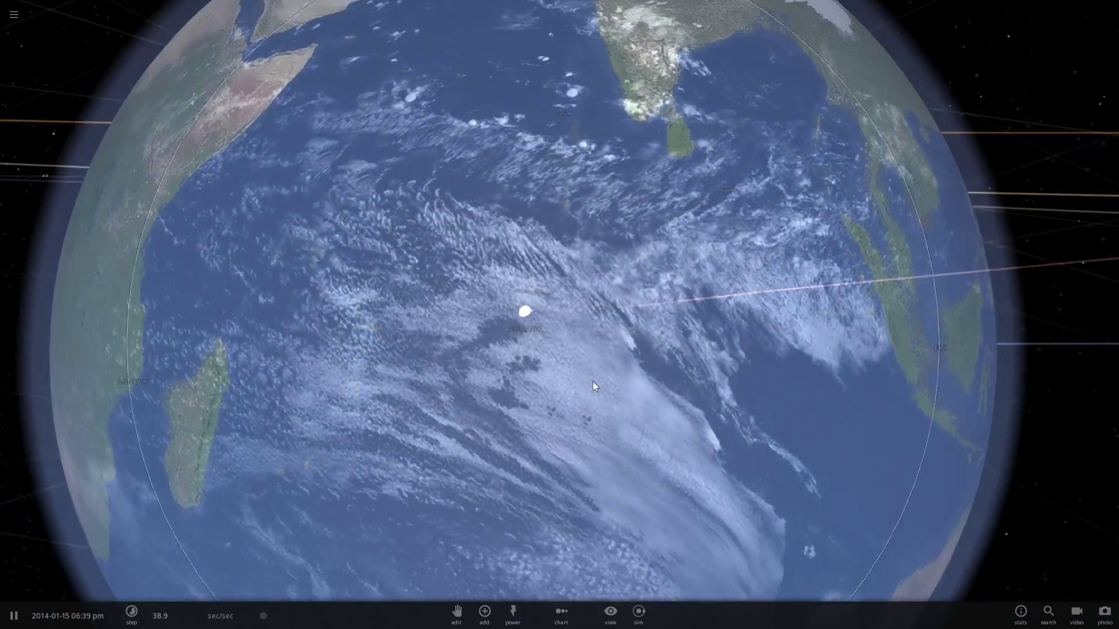
scroll(589, 384, up, 2)
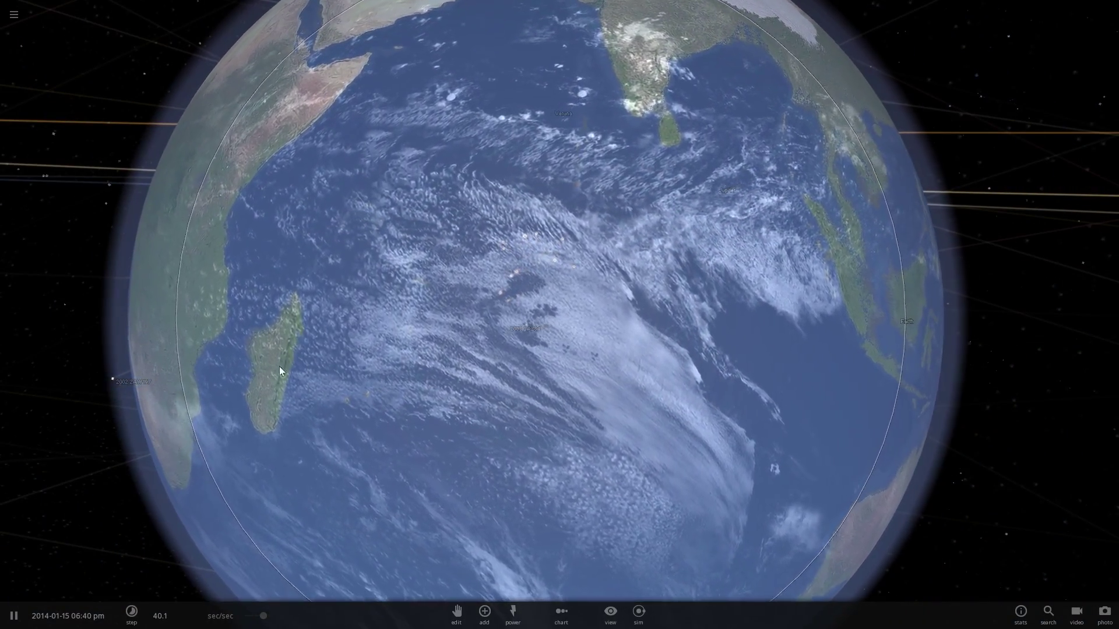
right_drag(558, 309, 528, 312)
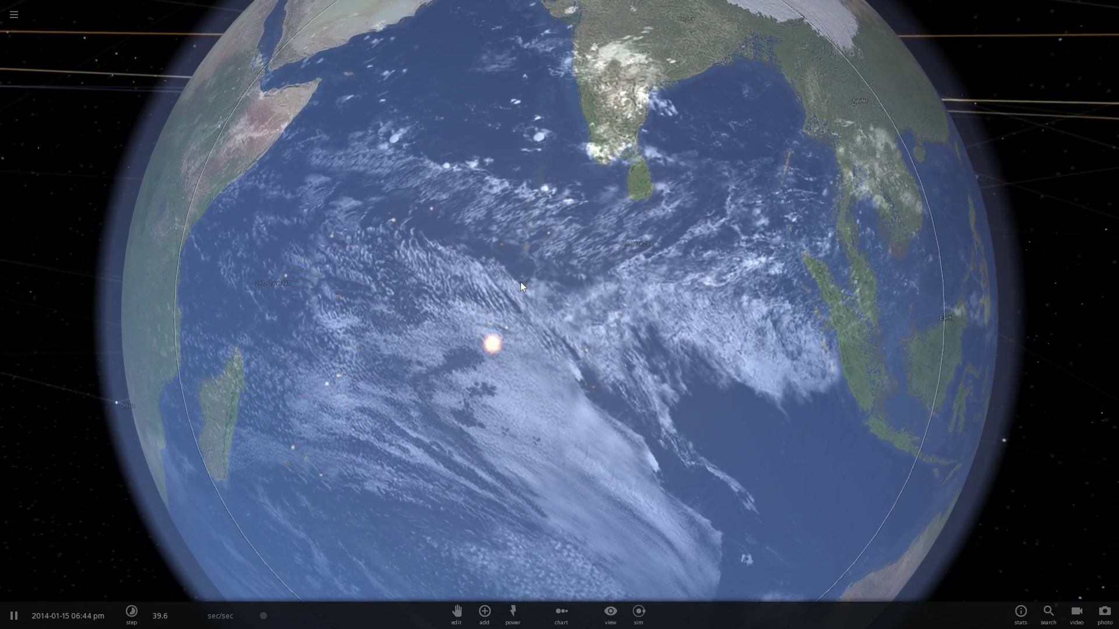
right_drag(520, 282, 514, 150)
right_drag(469, 408, 567, 335)
scroll(567, 335, down, 5)
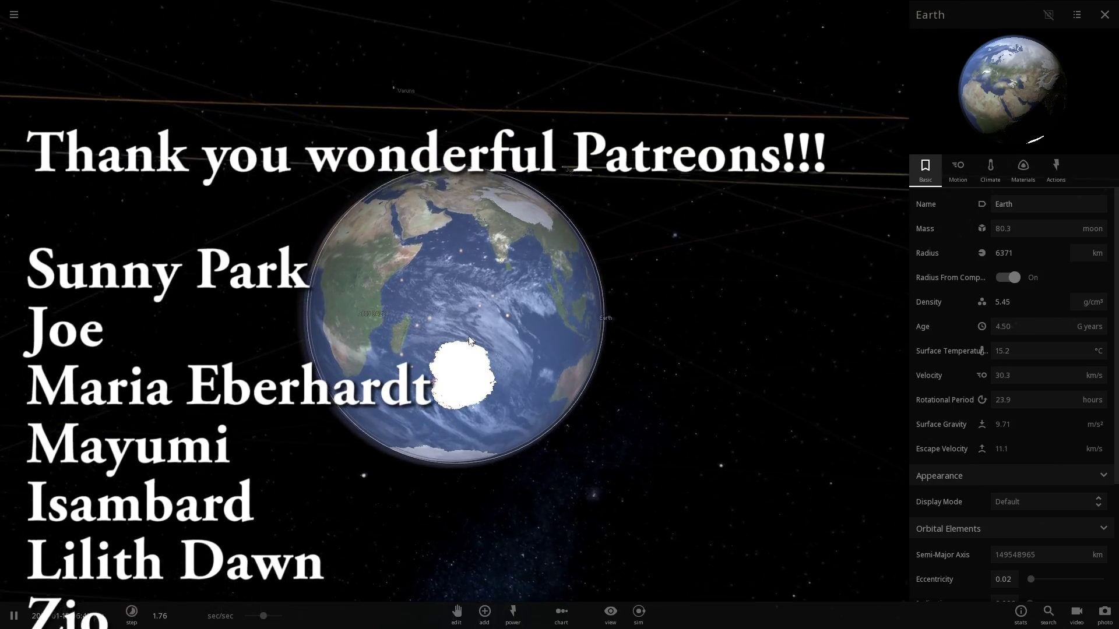
Examine the spreading shock wave and the heated impact area on Earth from several angles.
scroll(484, 331, up, 3)
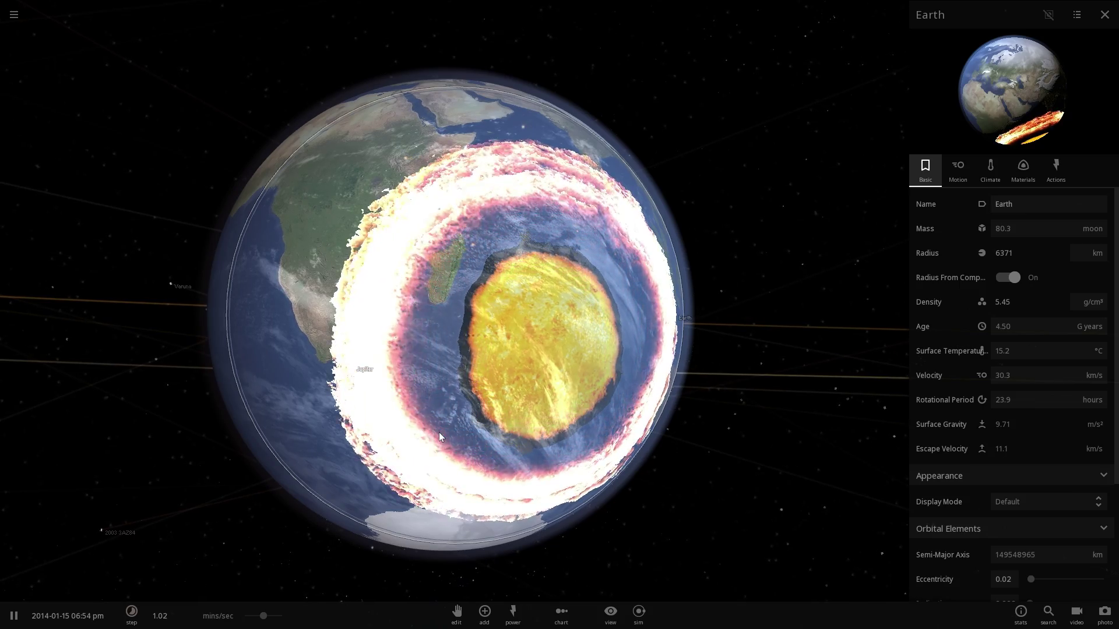
mouse_move(439, 433)
mouse_down()
mouse_move(421, 426)
mouse_move(338, 445)
mouse_move(352, 464)
mouse_move(337, 523)
mouse_move(443, 449)
mouse_up()
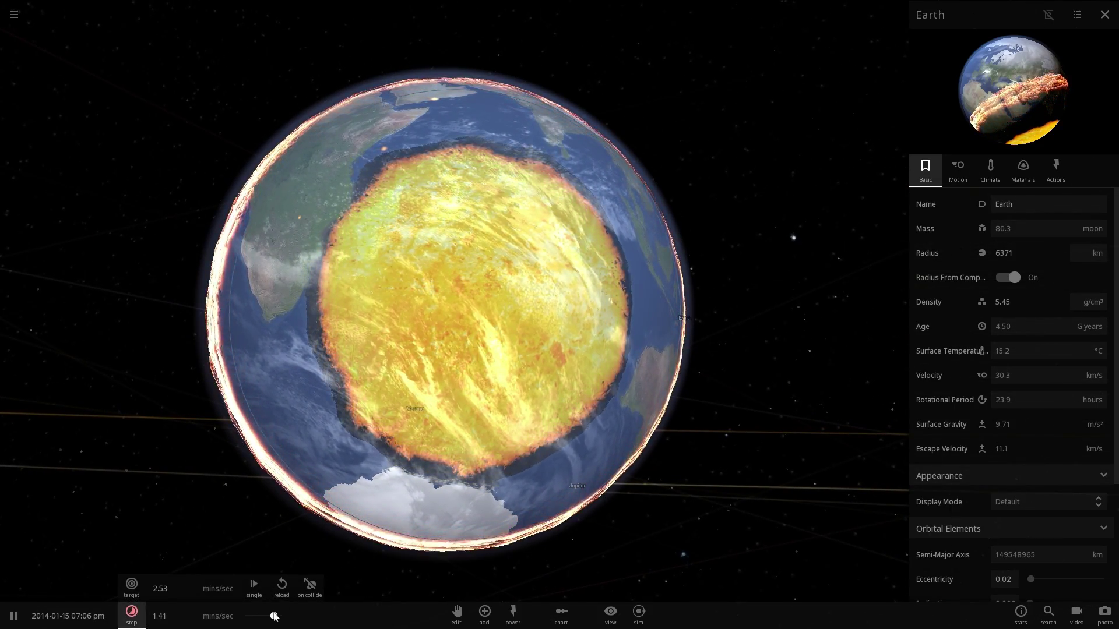
drag(399, 423, 425, 472)
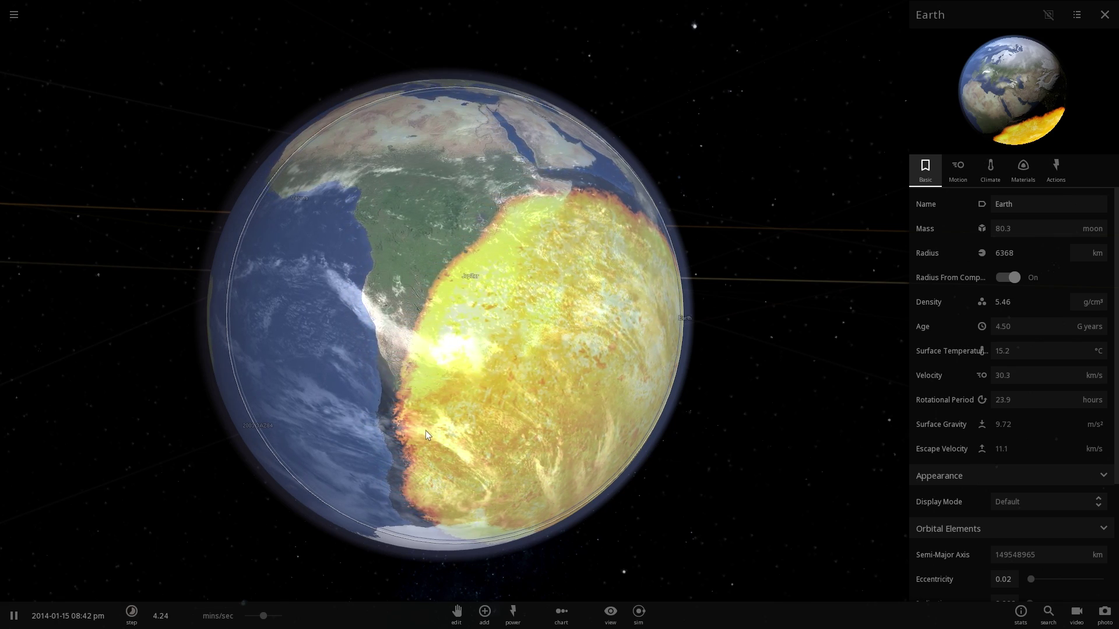
drag(425, 432, 321, 507)
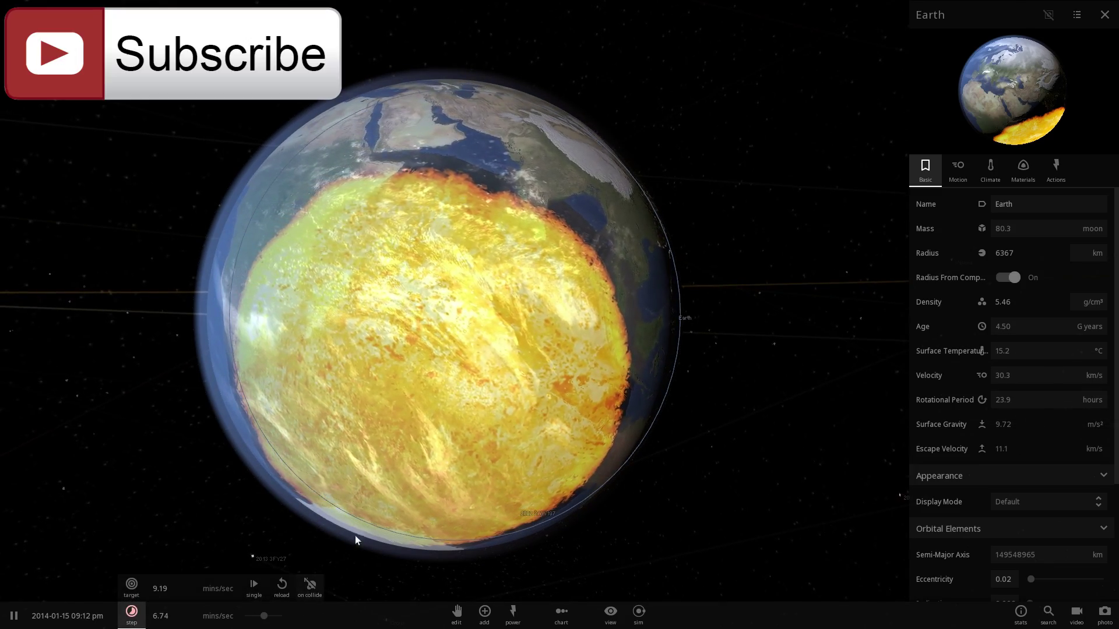
drag(425, 481, 481, 543)
Speed the simulation up to about 1.09 hours/sec and view the damaged Earth from other sides and farther away.
drag(263, 616, 281, 615)
drag(344, 501, 192, 402)
drag(555, 486, 388, 420)
scroll(389, 421, down, 6)
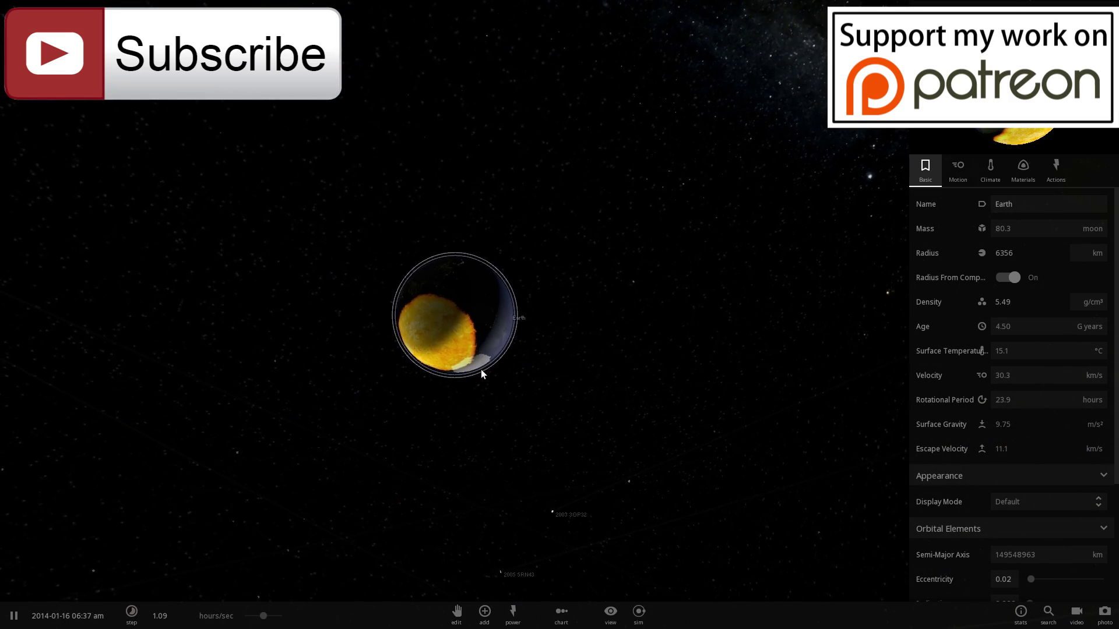